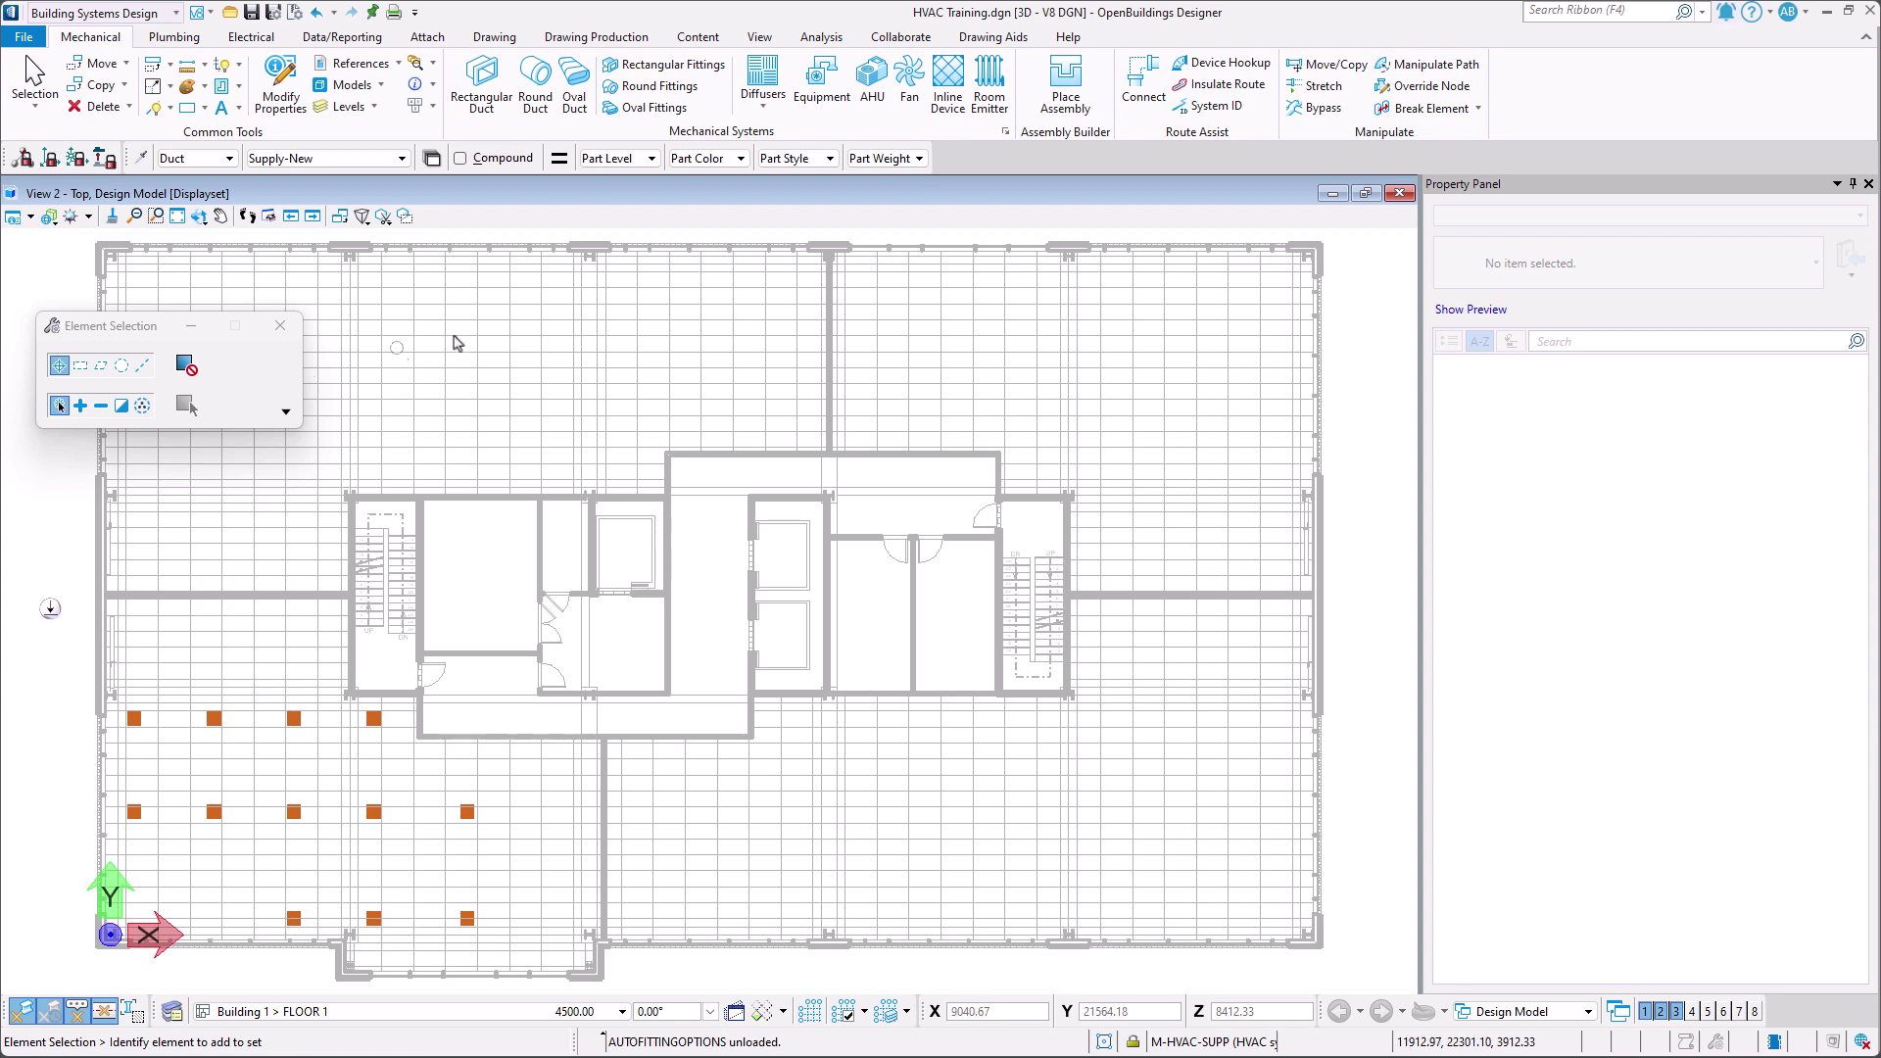
In the HVAC autofitting preferences, make rectangular elbows Mitered with vane size 152 and 152 mm throat, and save.
left_click(1004, 133)
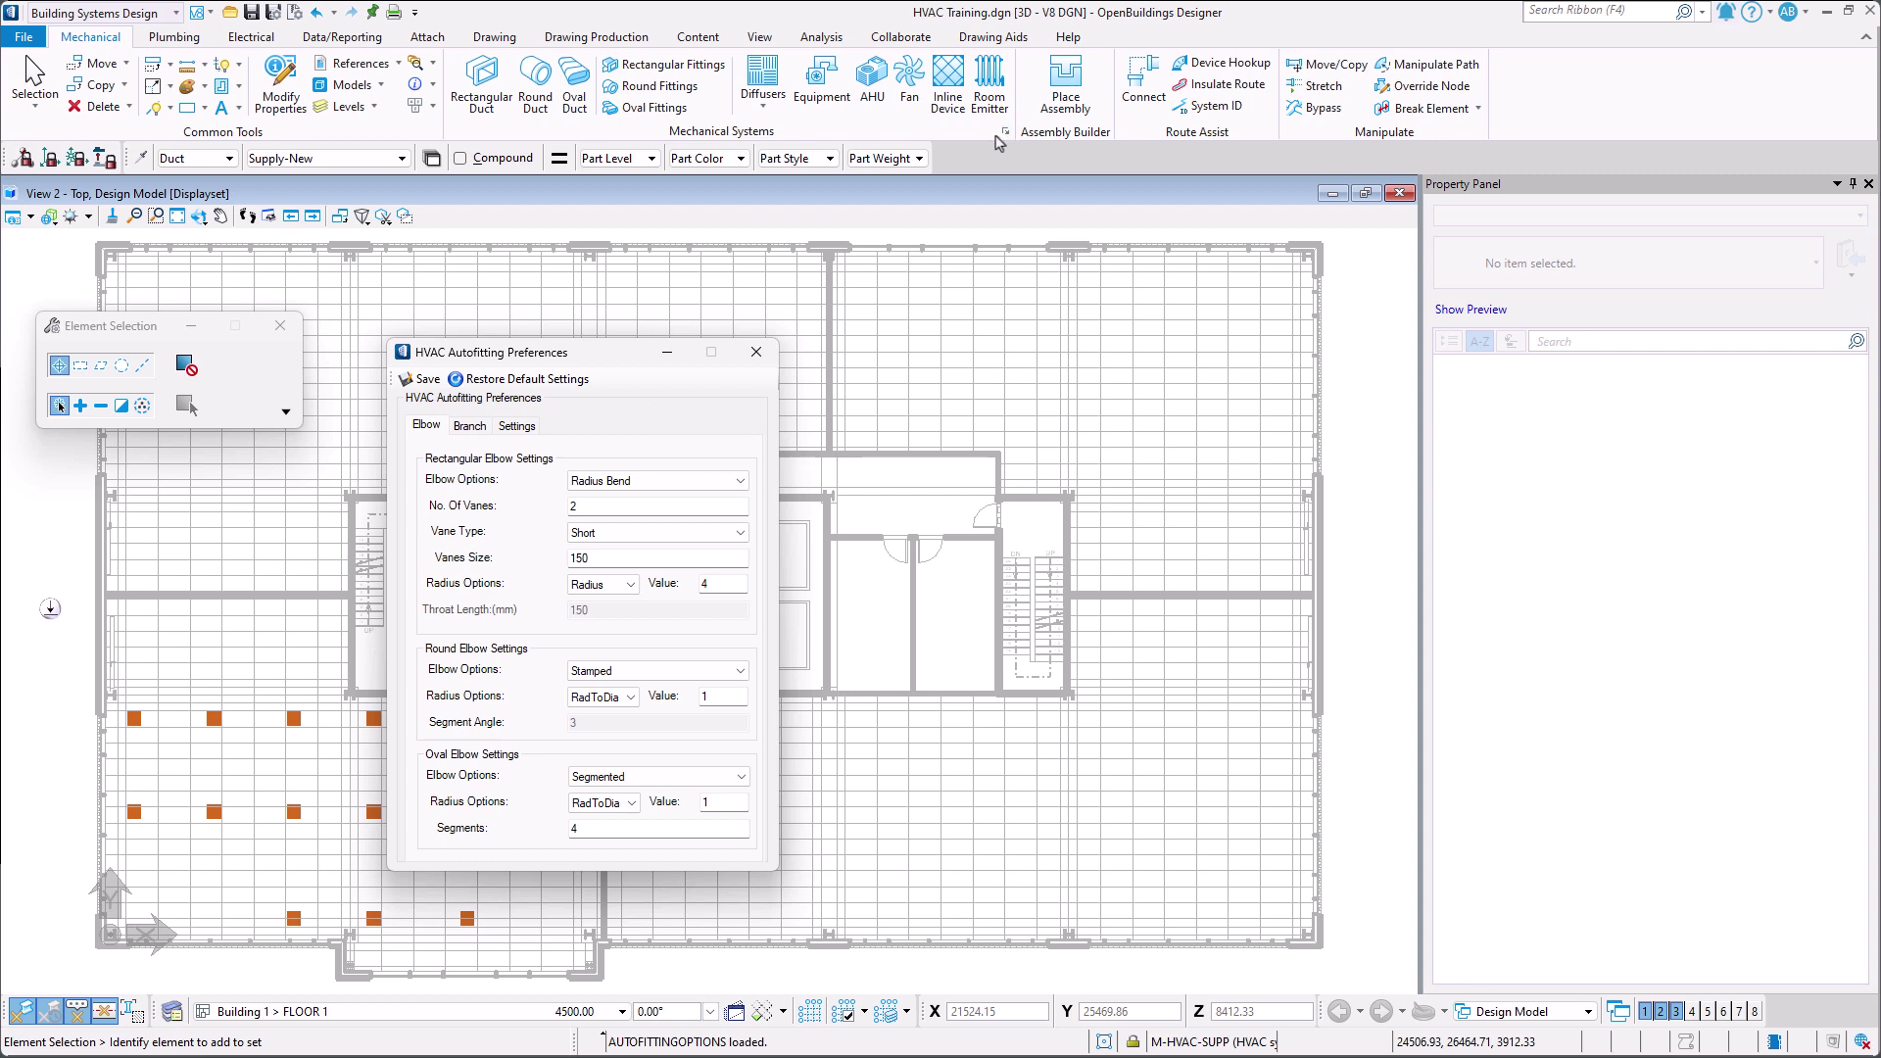
left_click(739, 484)
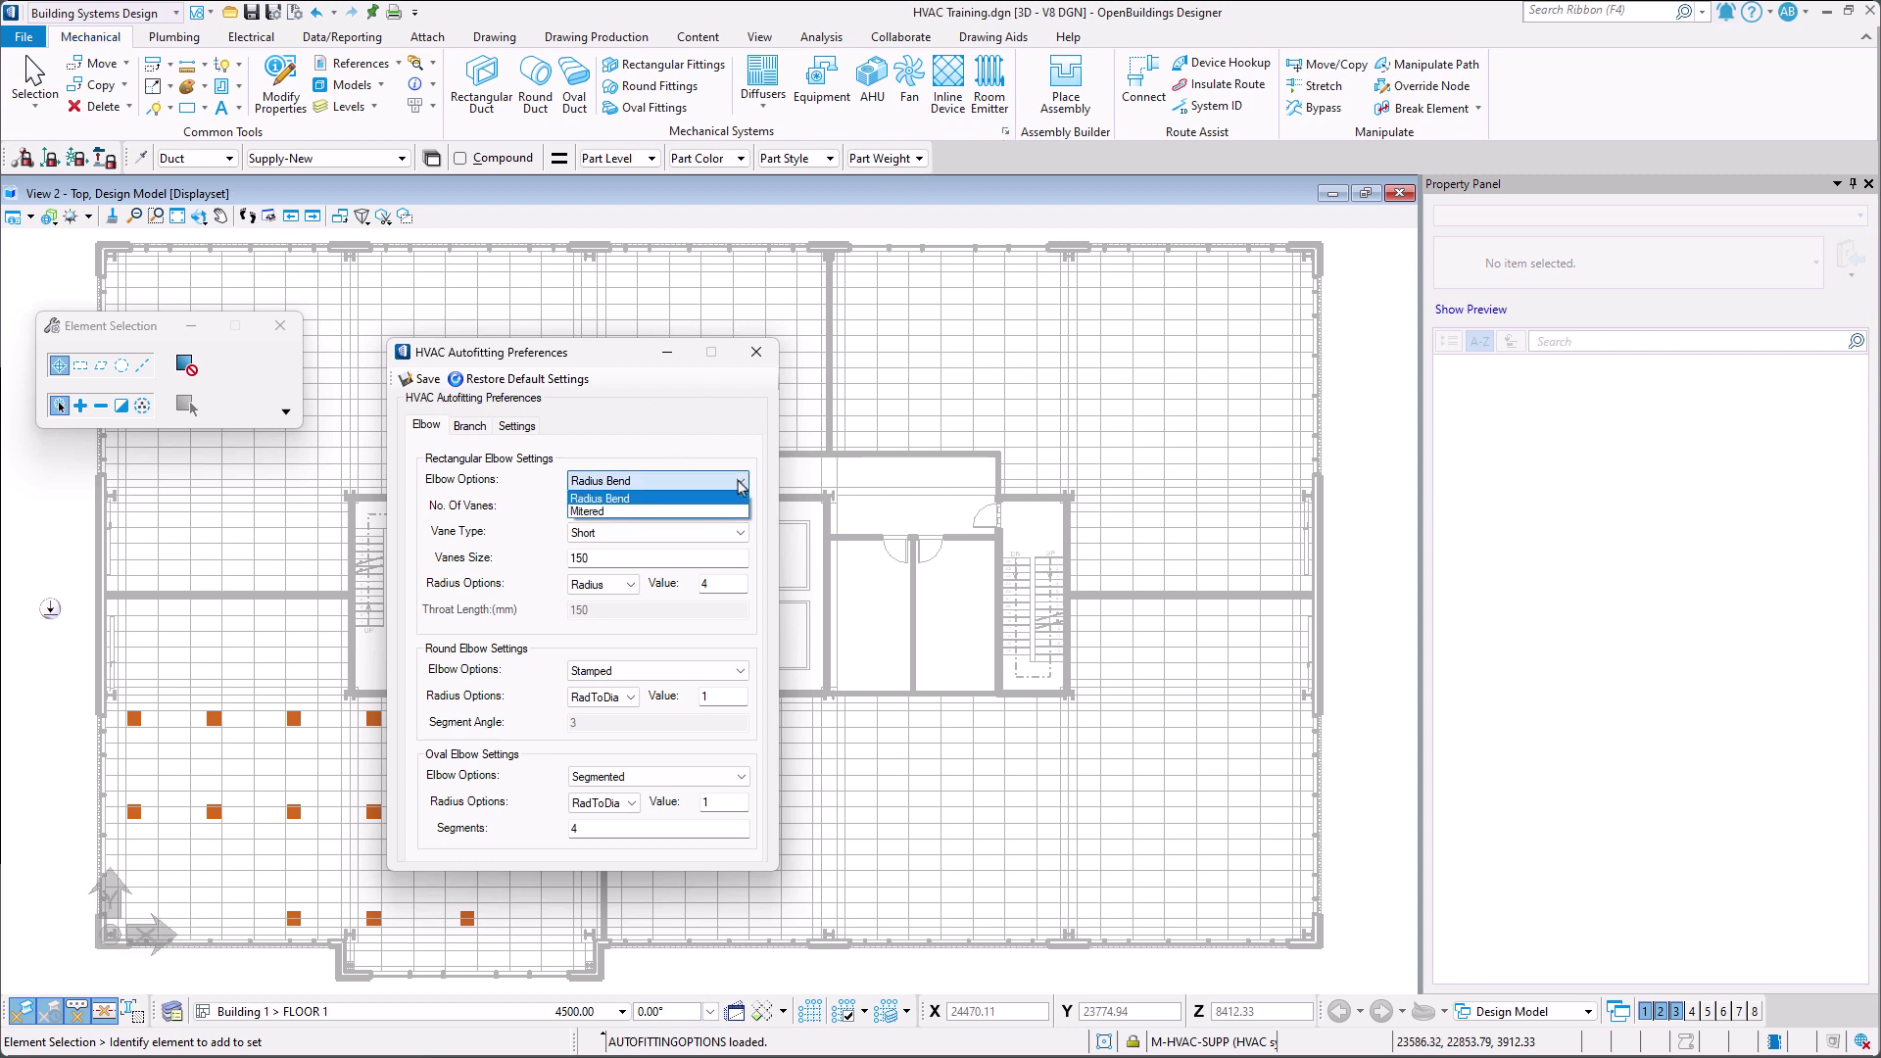
left_click(727, 513)
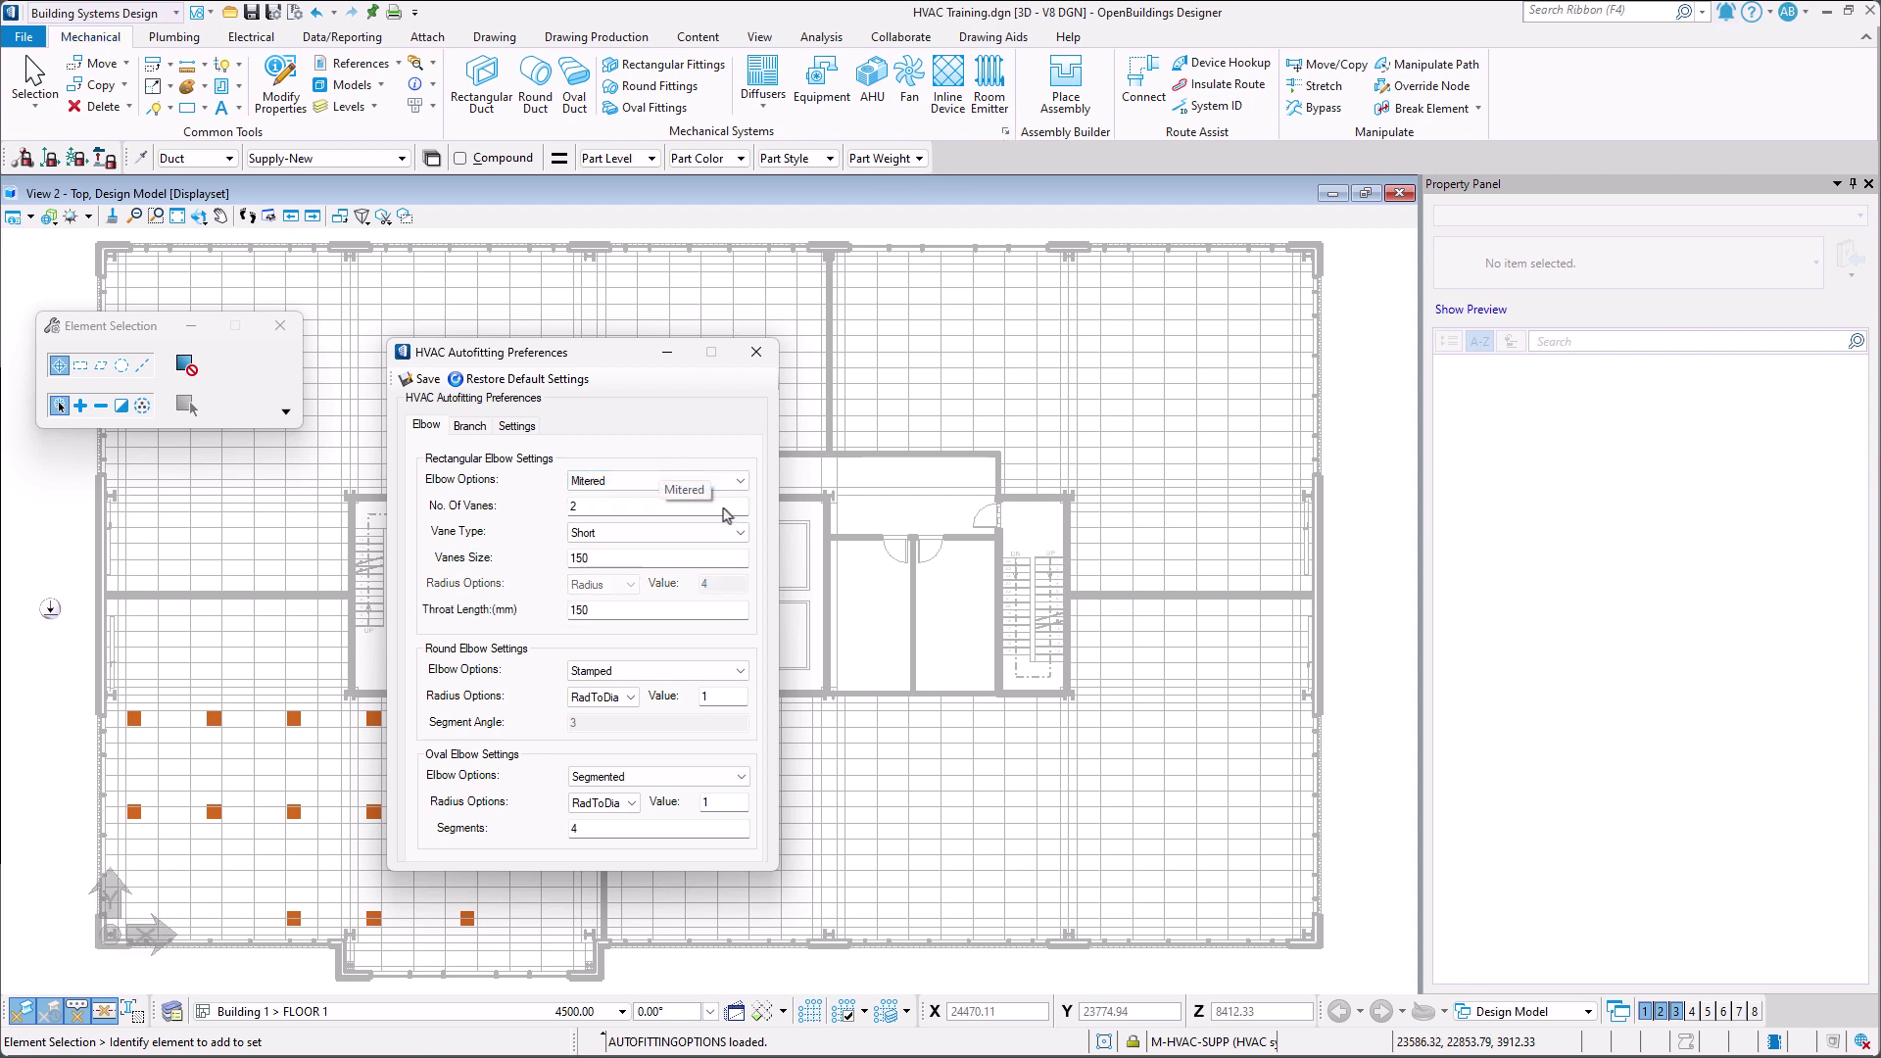
left_click(706, 555)
type("1")
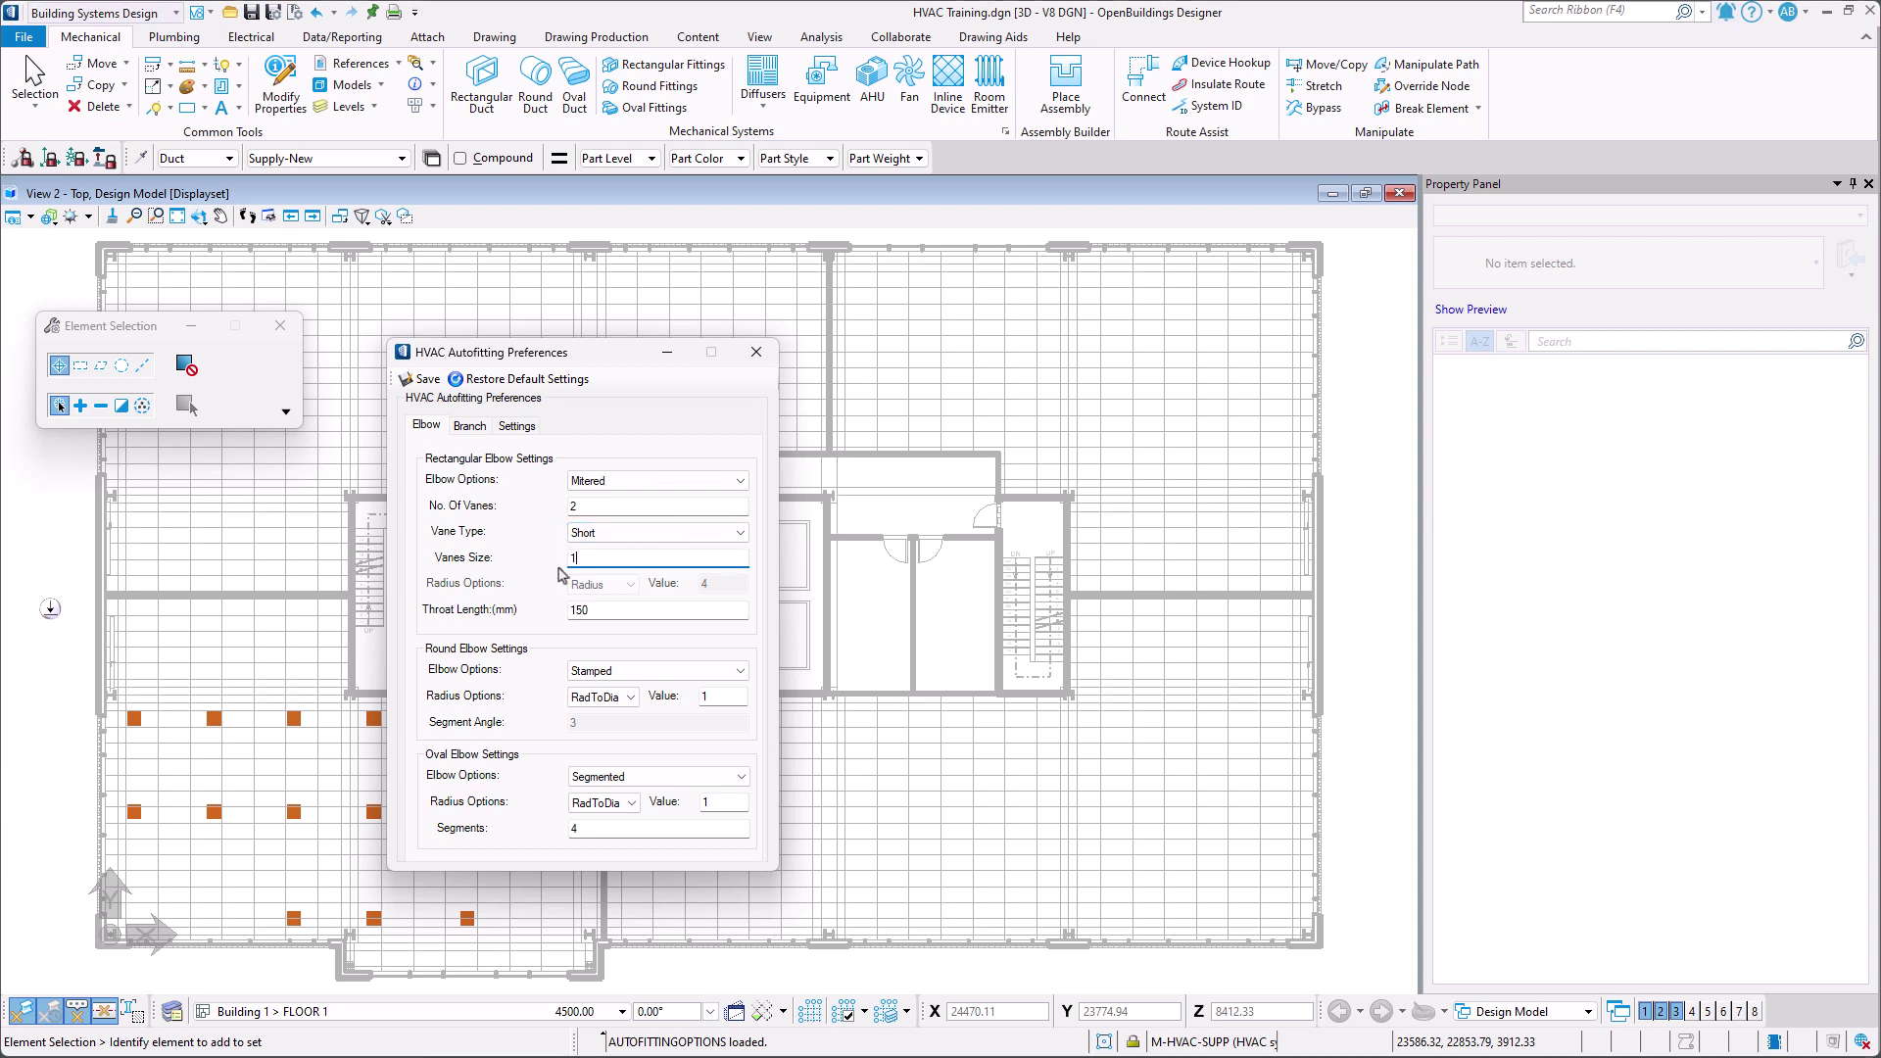
left_click(604, 610)
type("1")
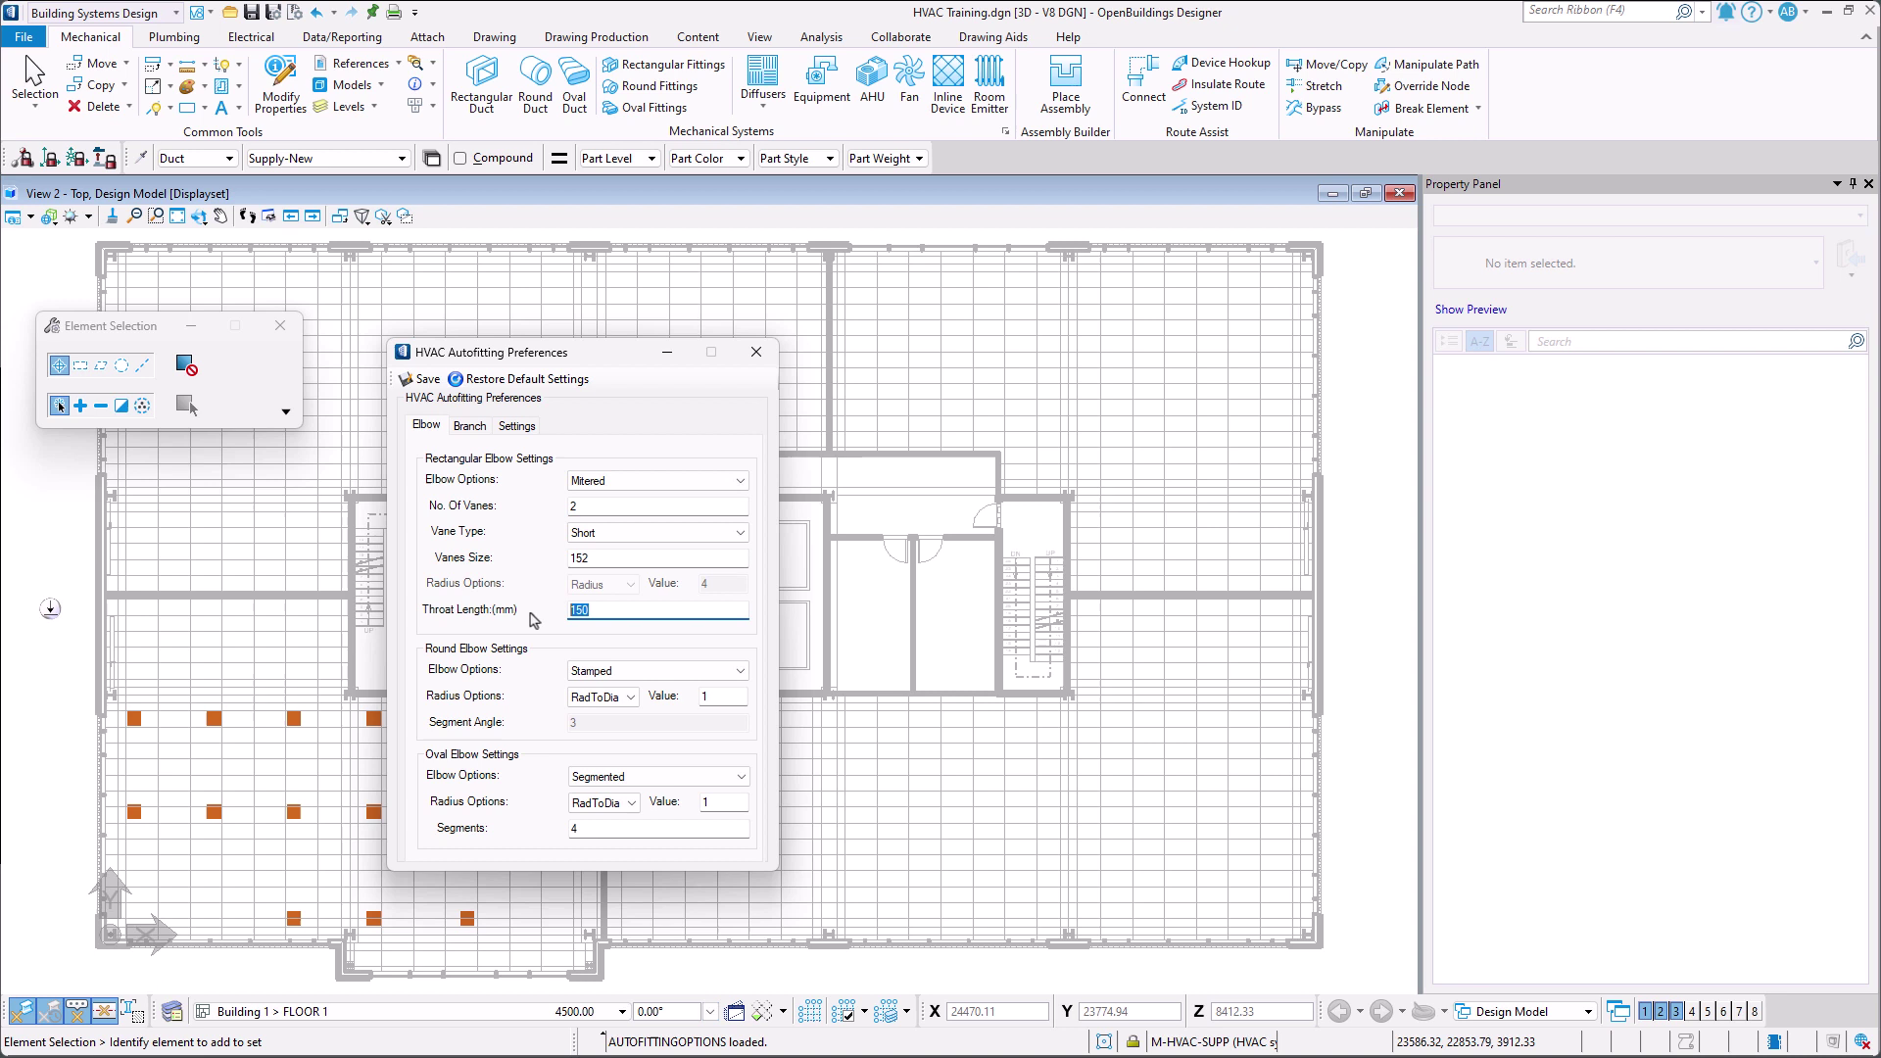
type("52")
left_click(416, 379)
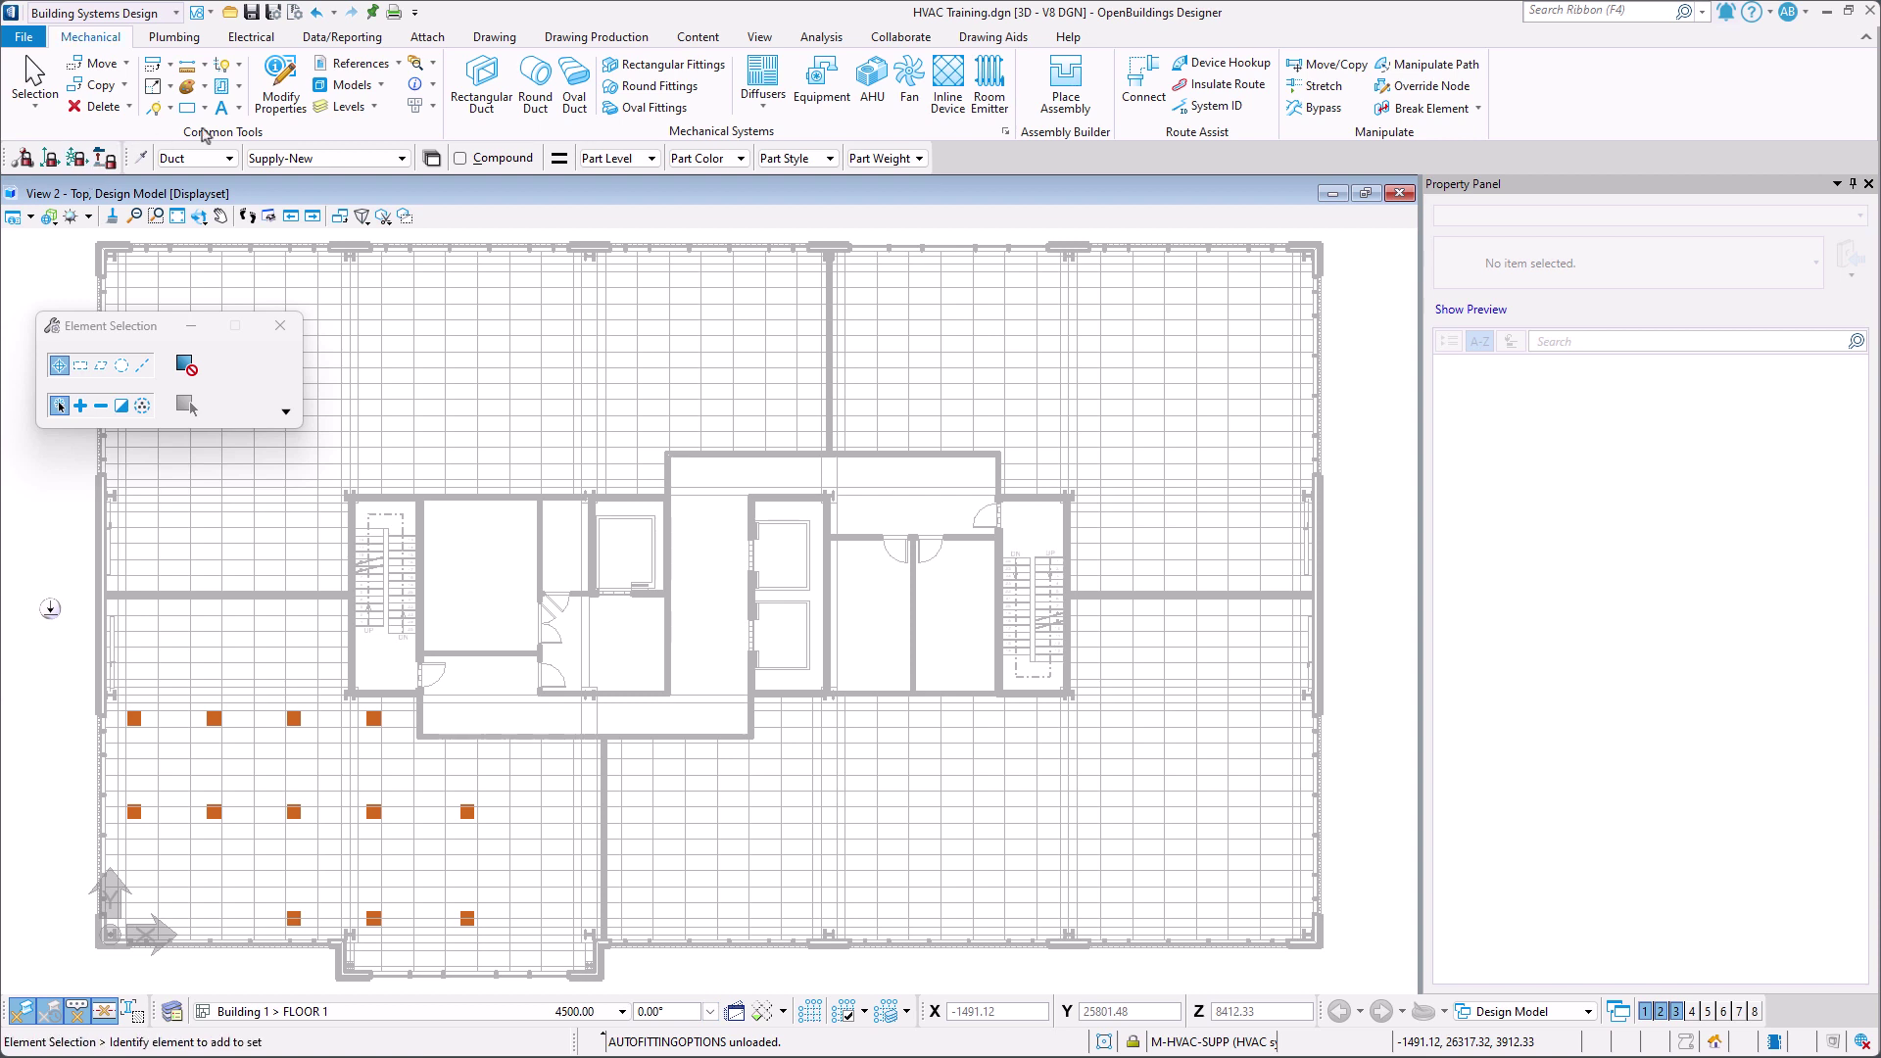
Start the Rectangular Duct placement tool from the Mechanical tab.
left_click(483, 86)
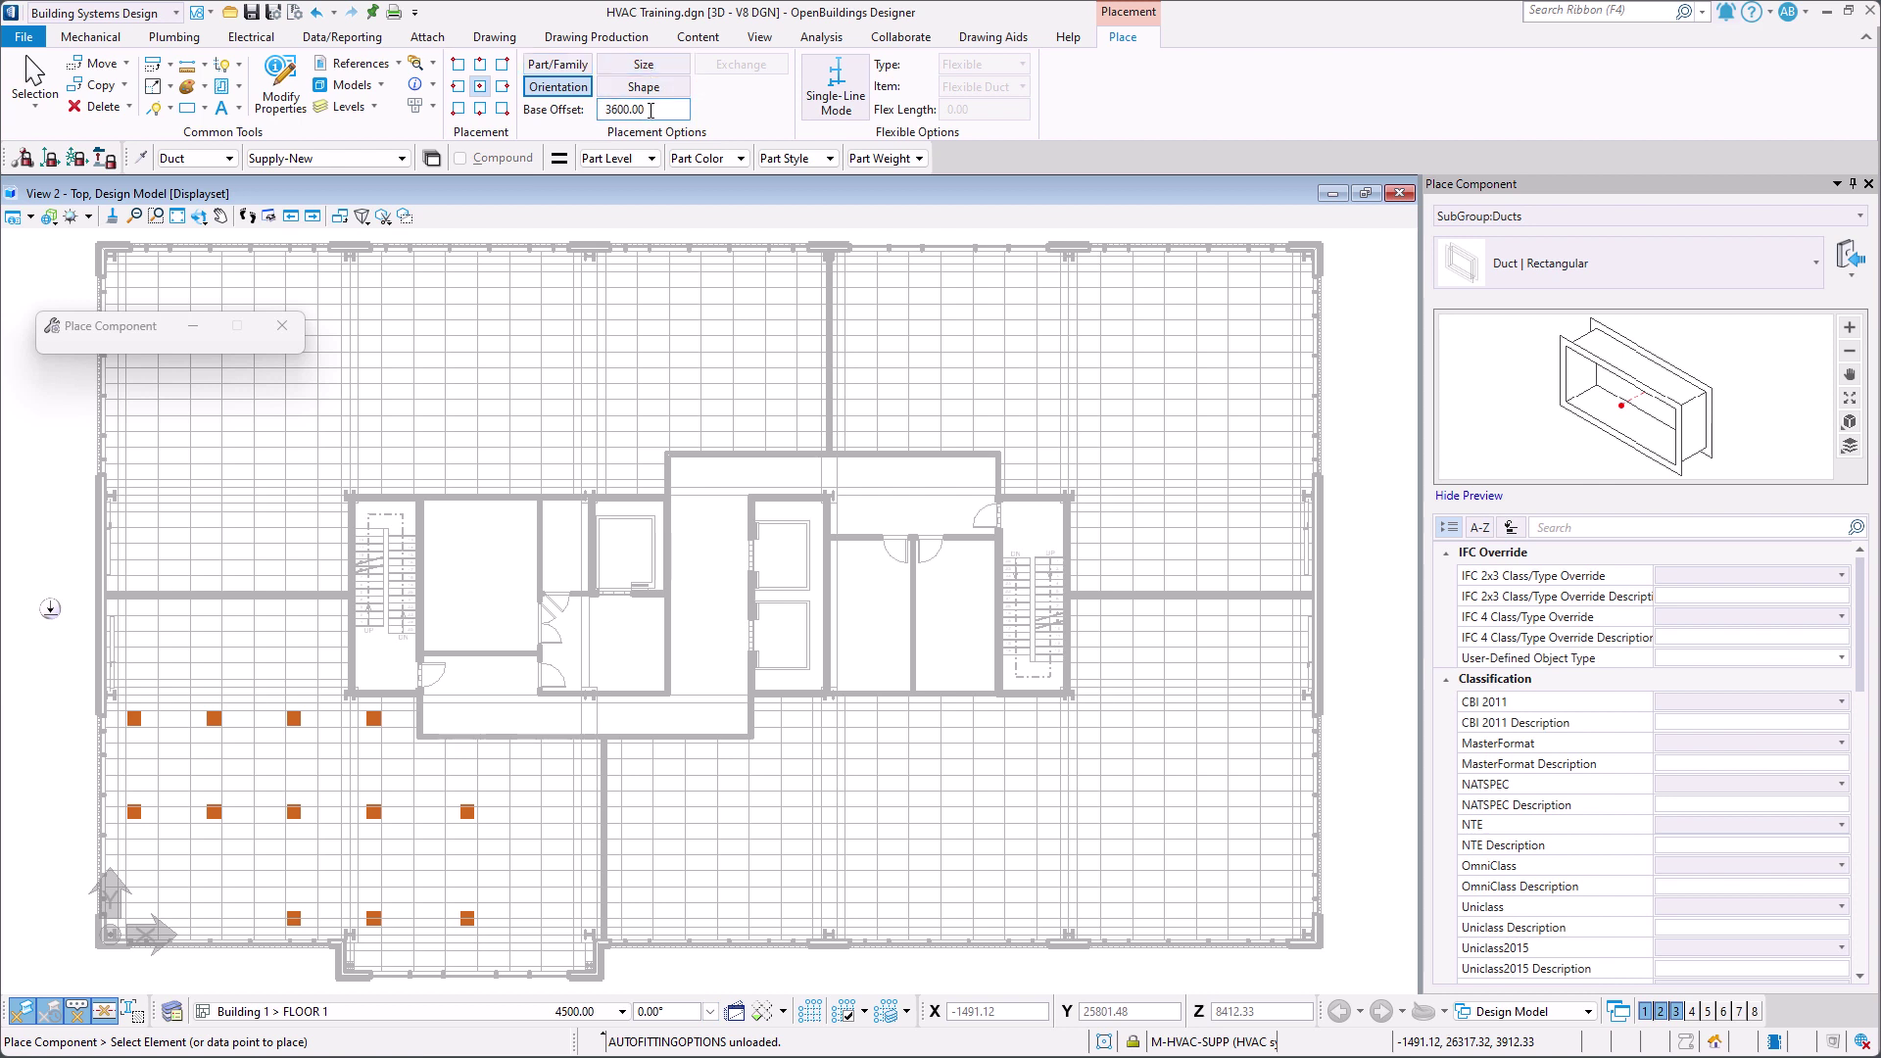
Change the duct base offset from 3600 to 4100 and turn on Single-Line Mode.
double_click(650, 109)
type("4100")
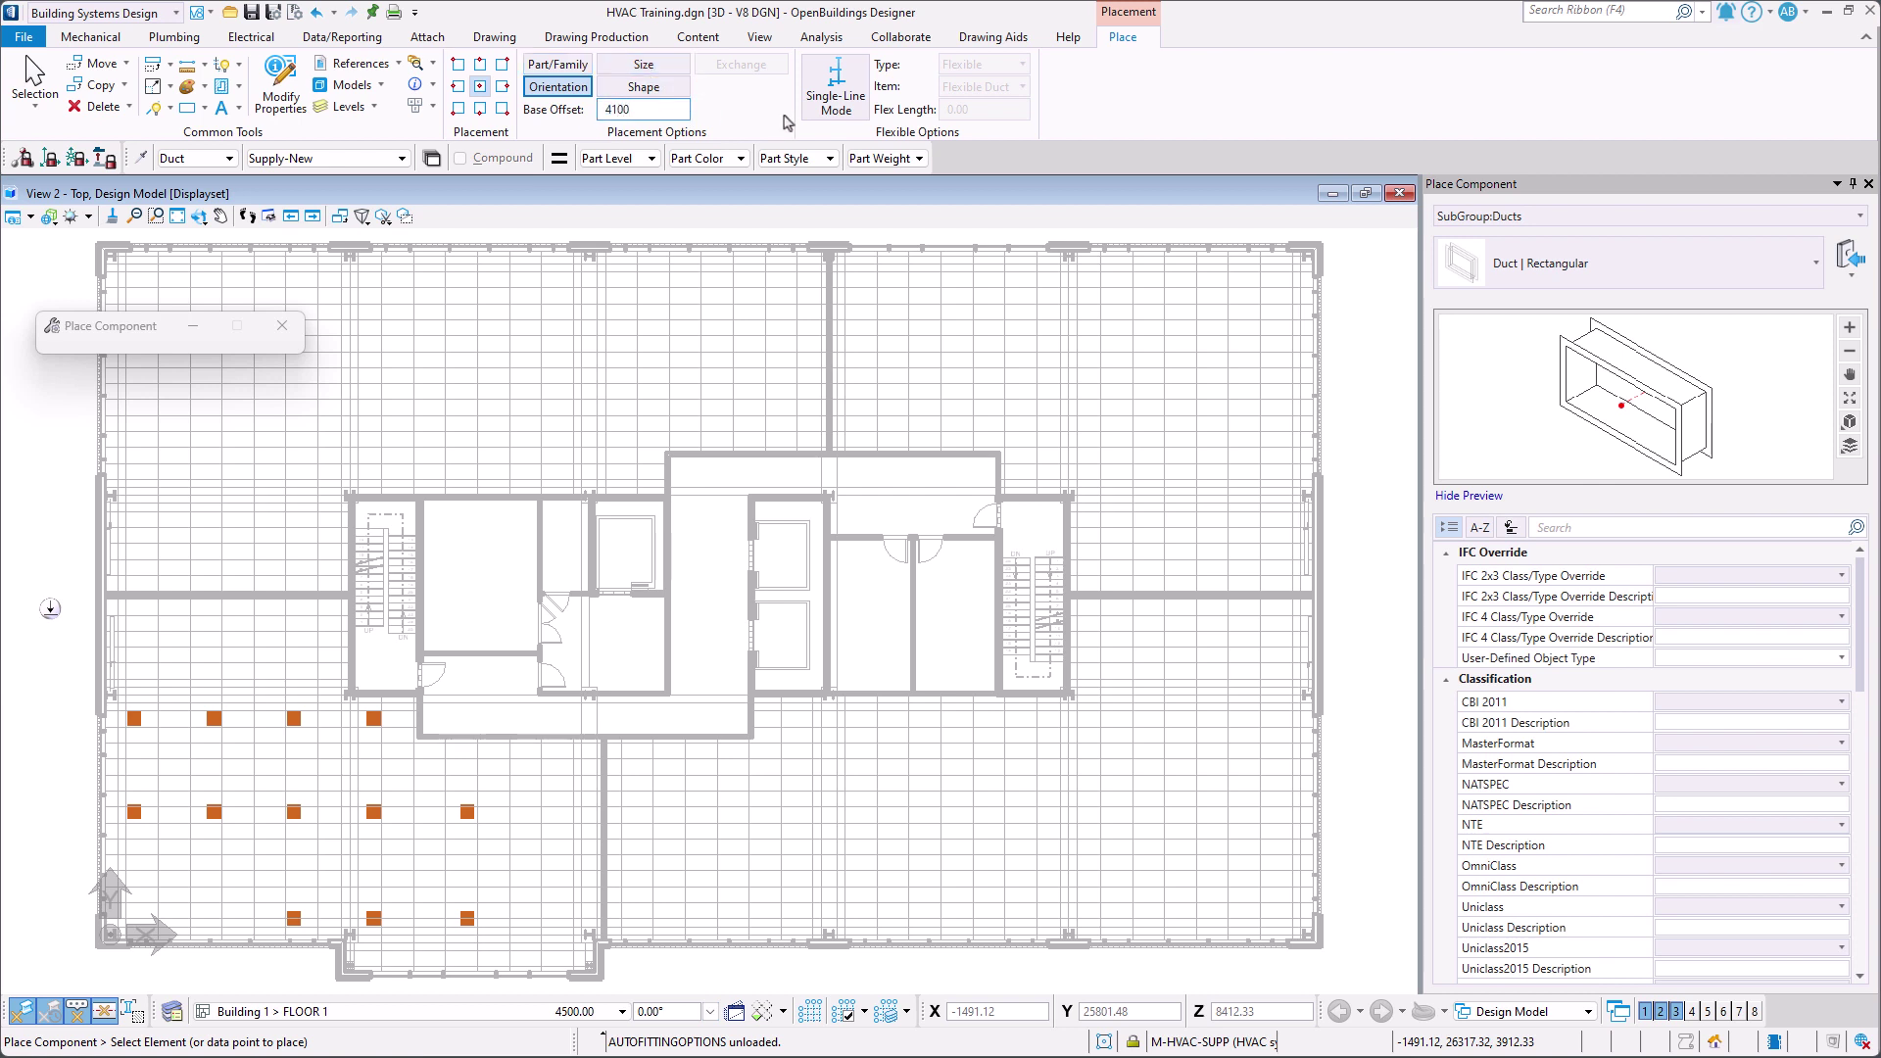
left_click(838, 109)
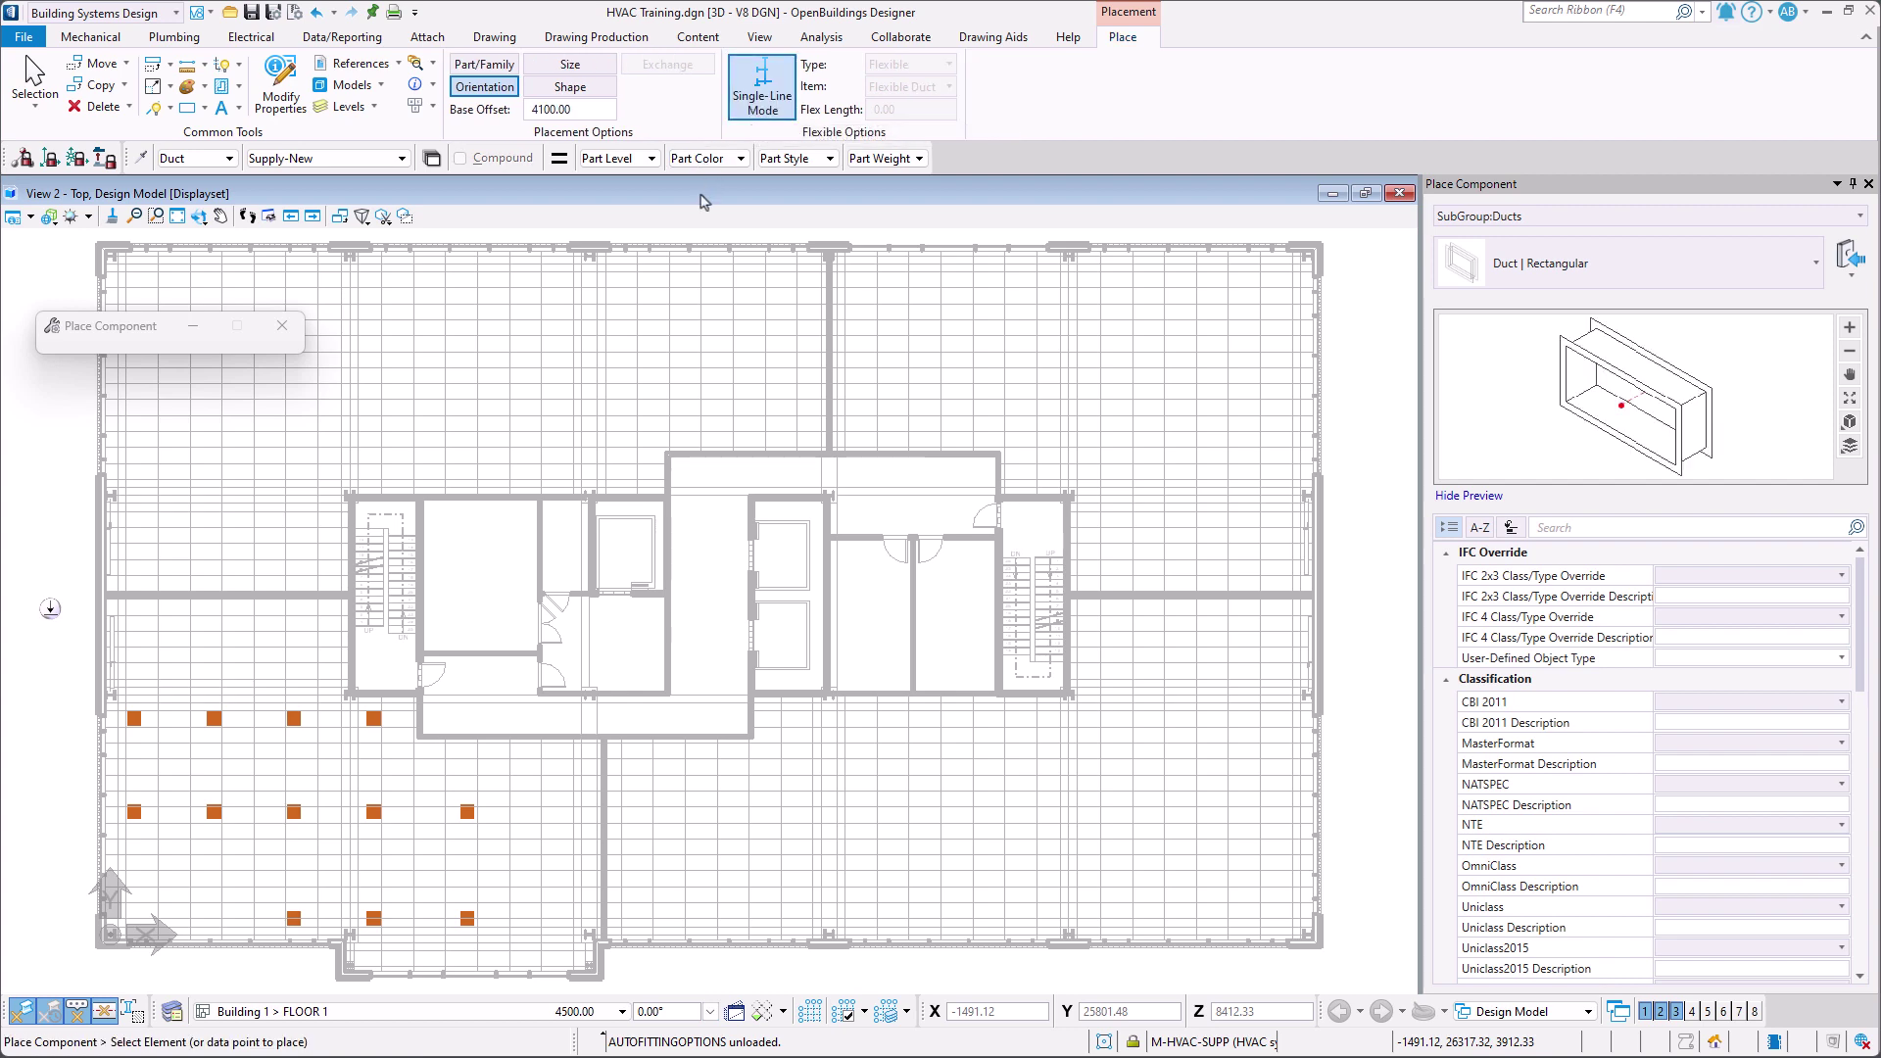
Place four vertical single-line ducts, each joining an upper diffuser to the diffuser directly below.
scroll(155, 710, "up", 3)
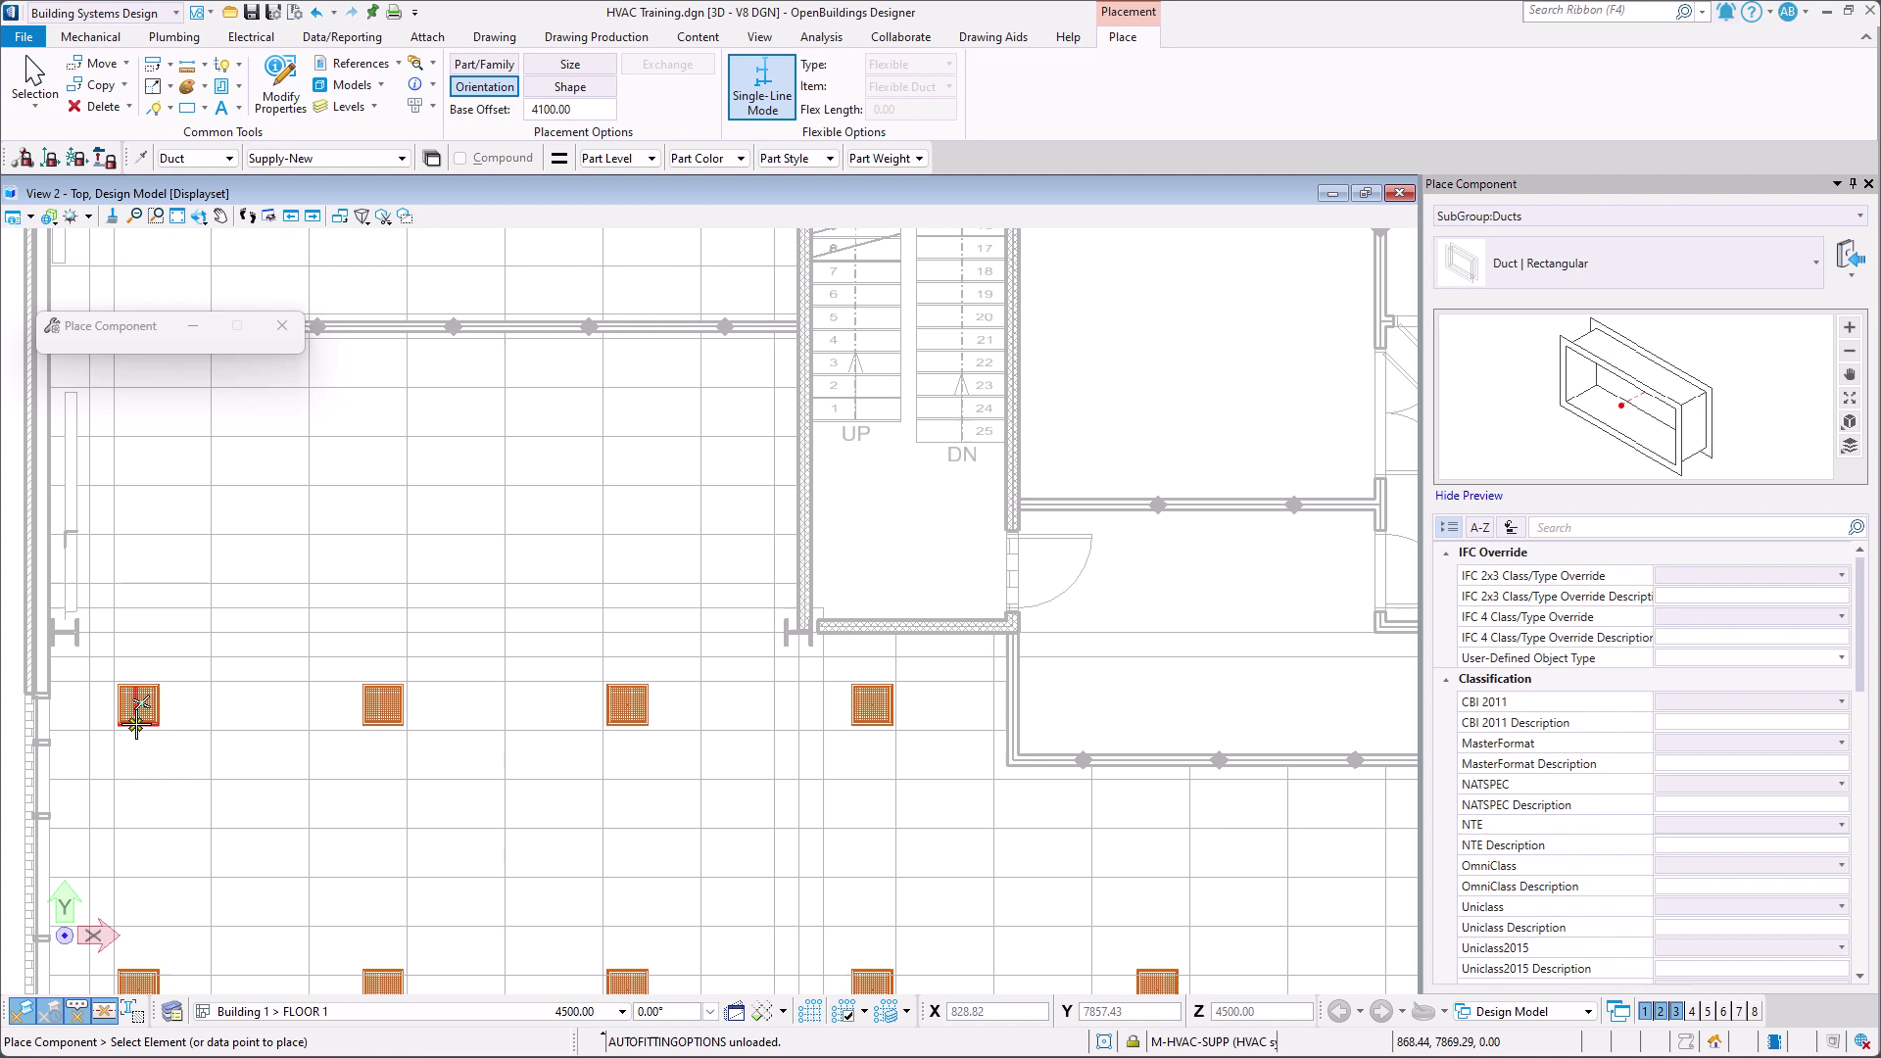
left_click(138, 703)
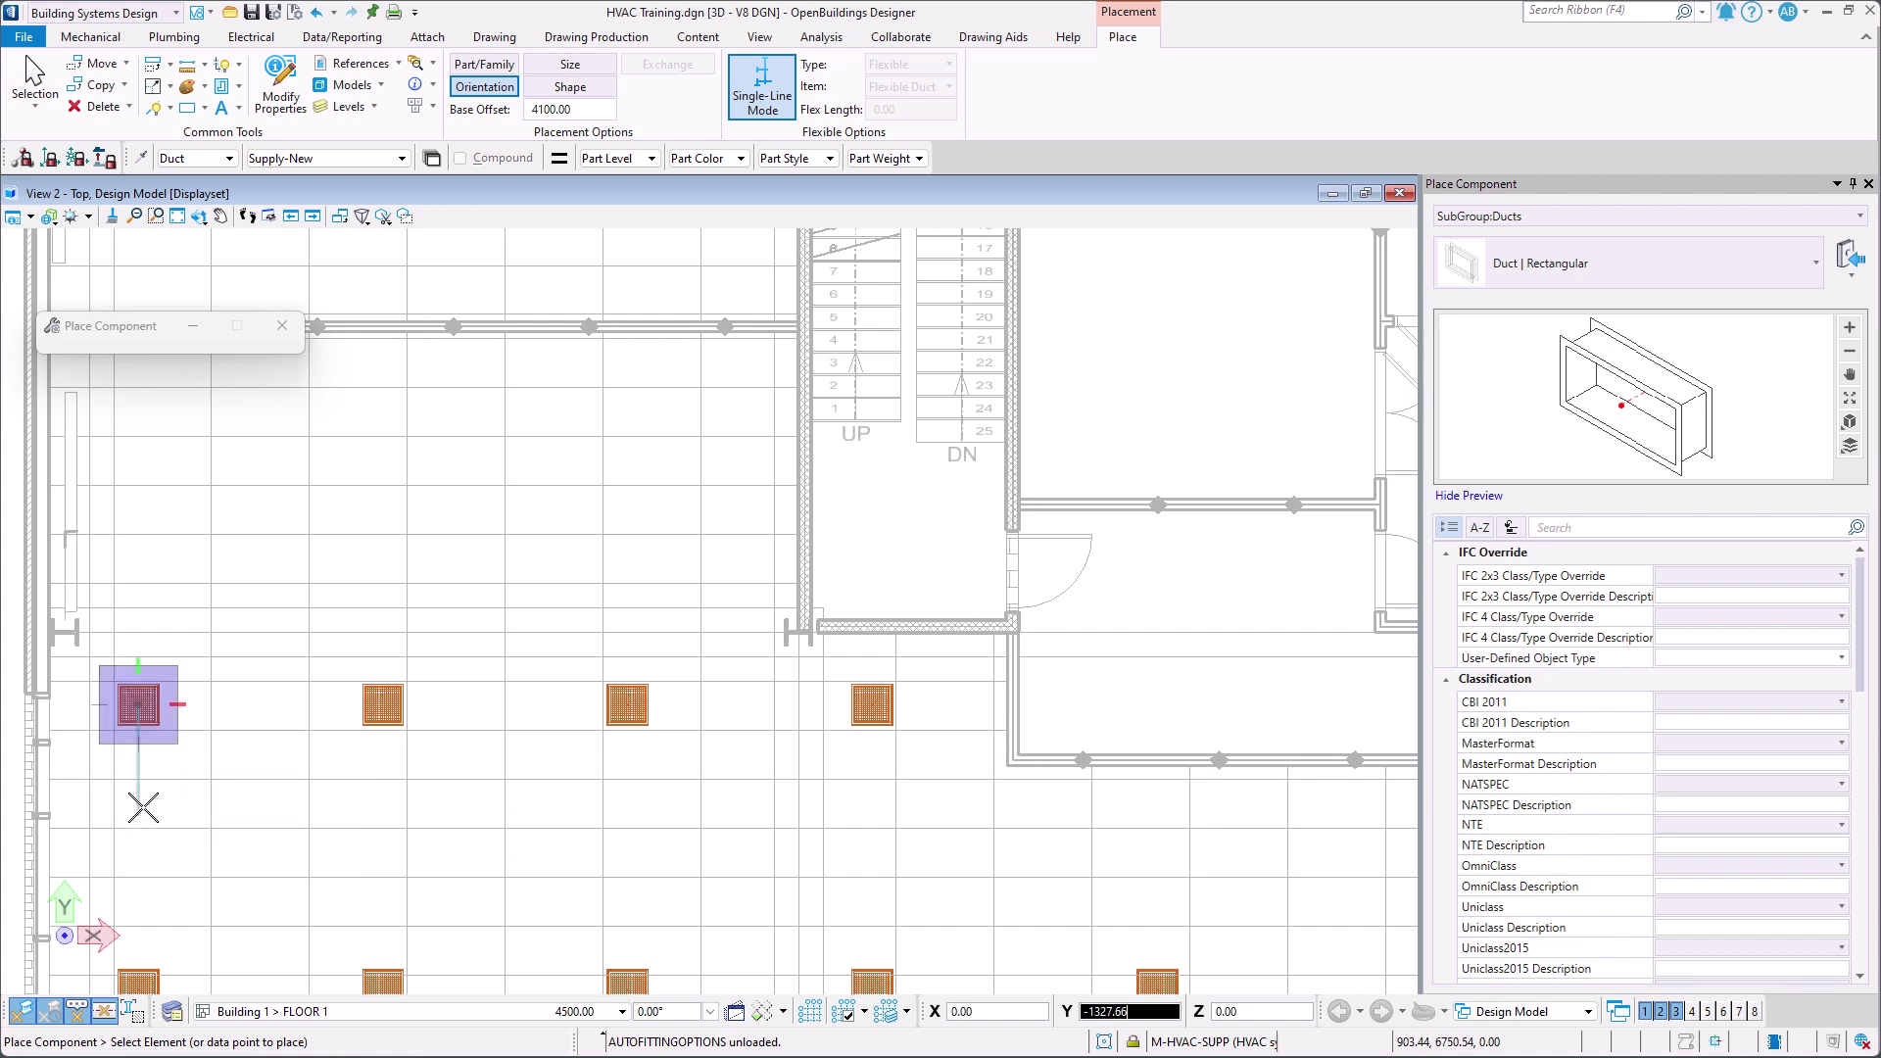
middle_click_drag(142, 813, 184, 550)
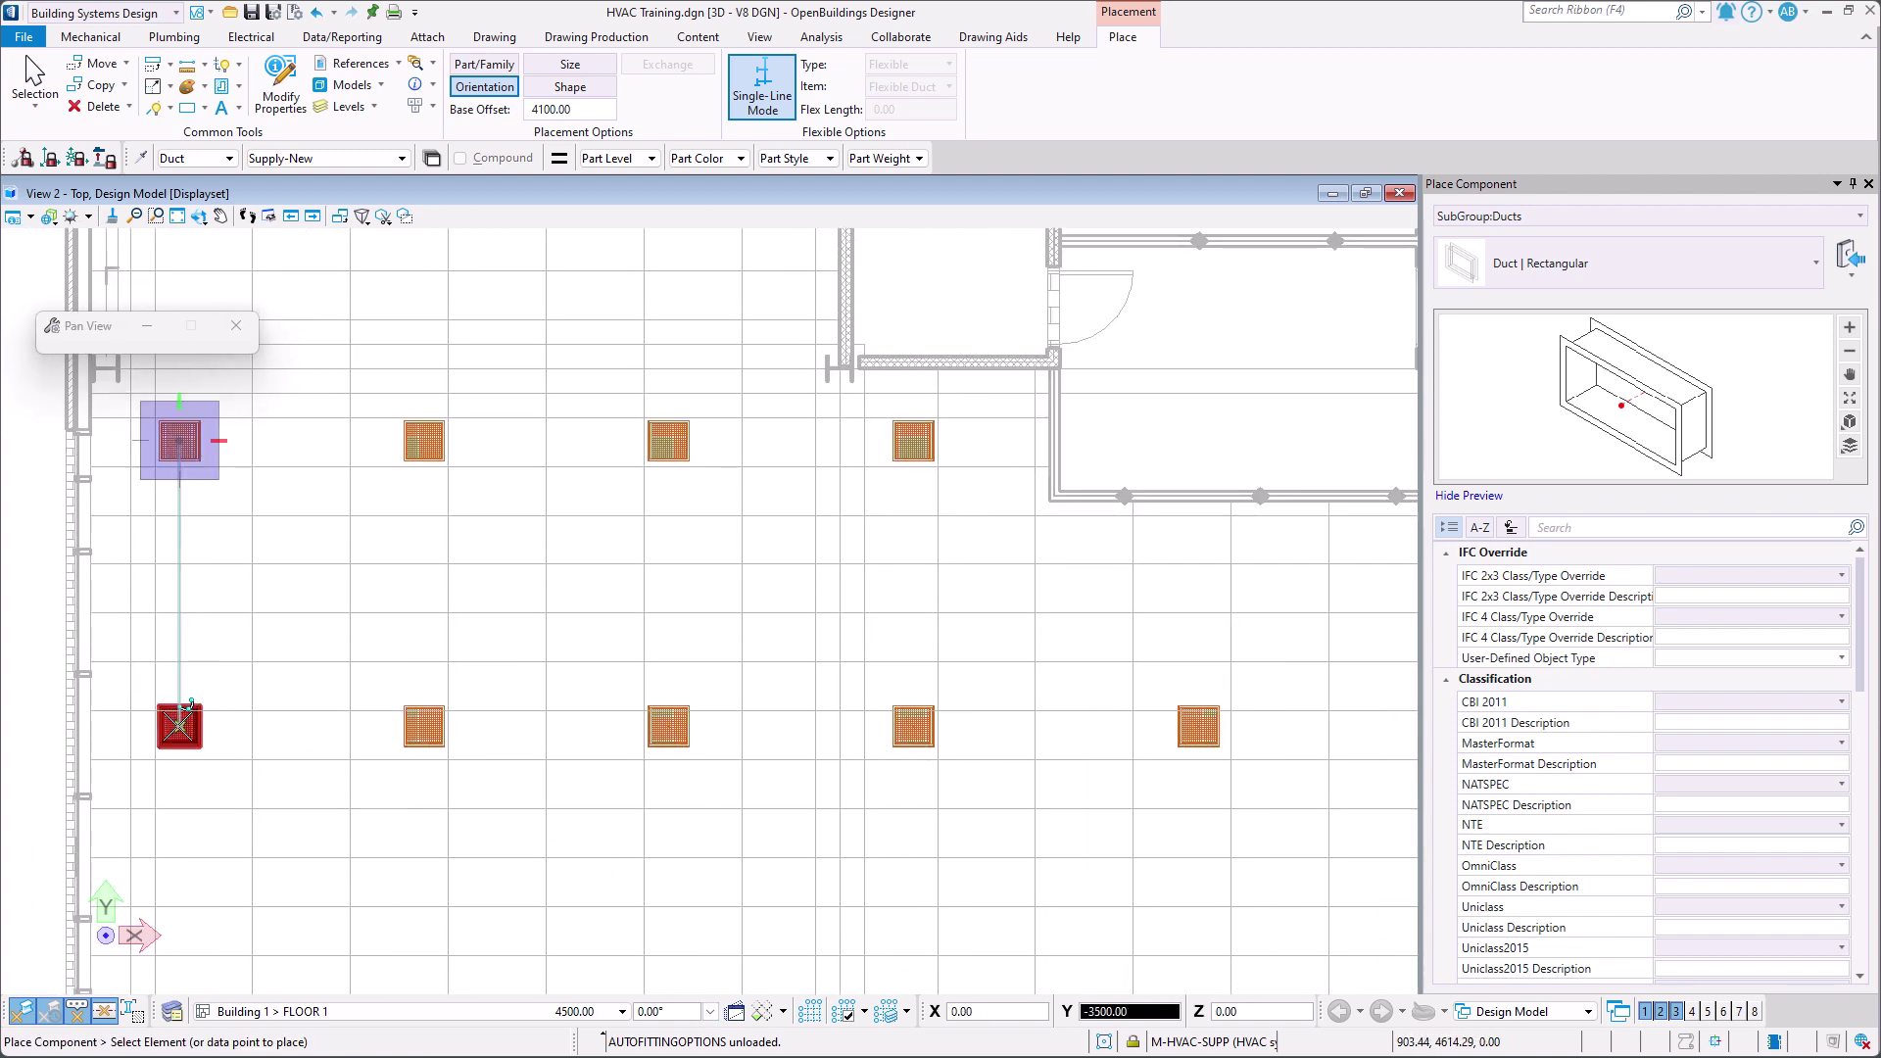
left_click(186, 726)
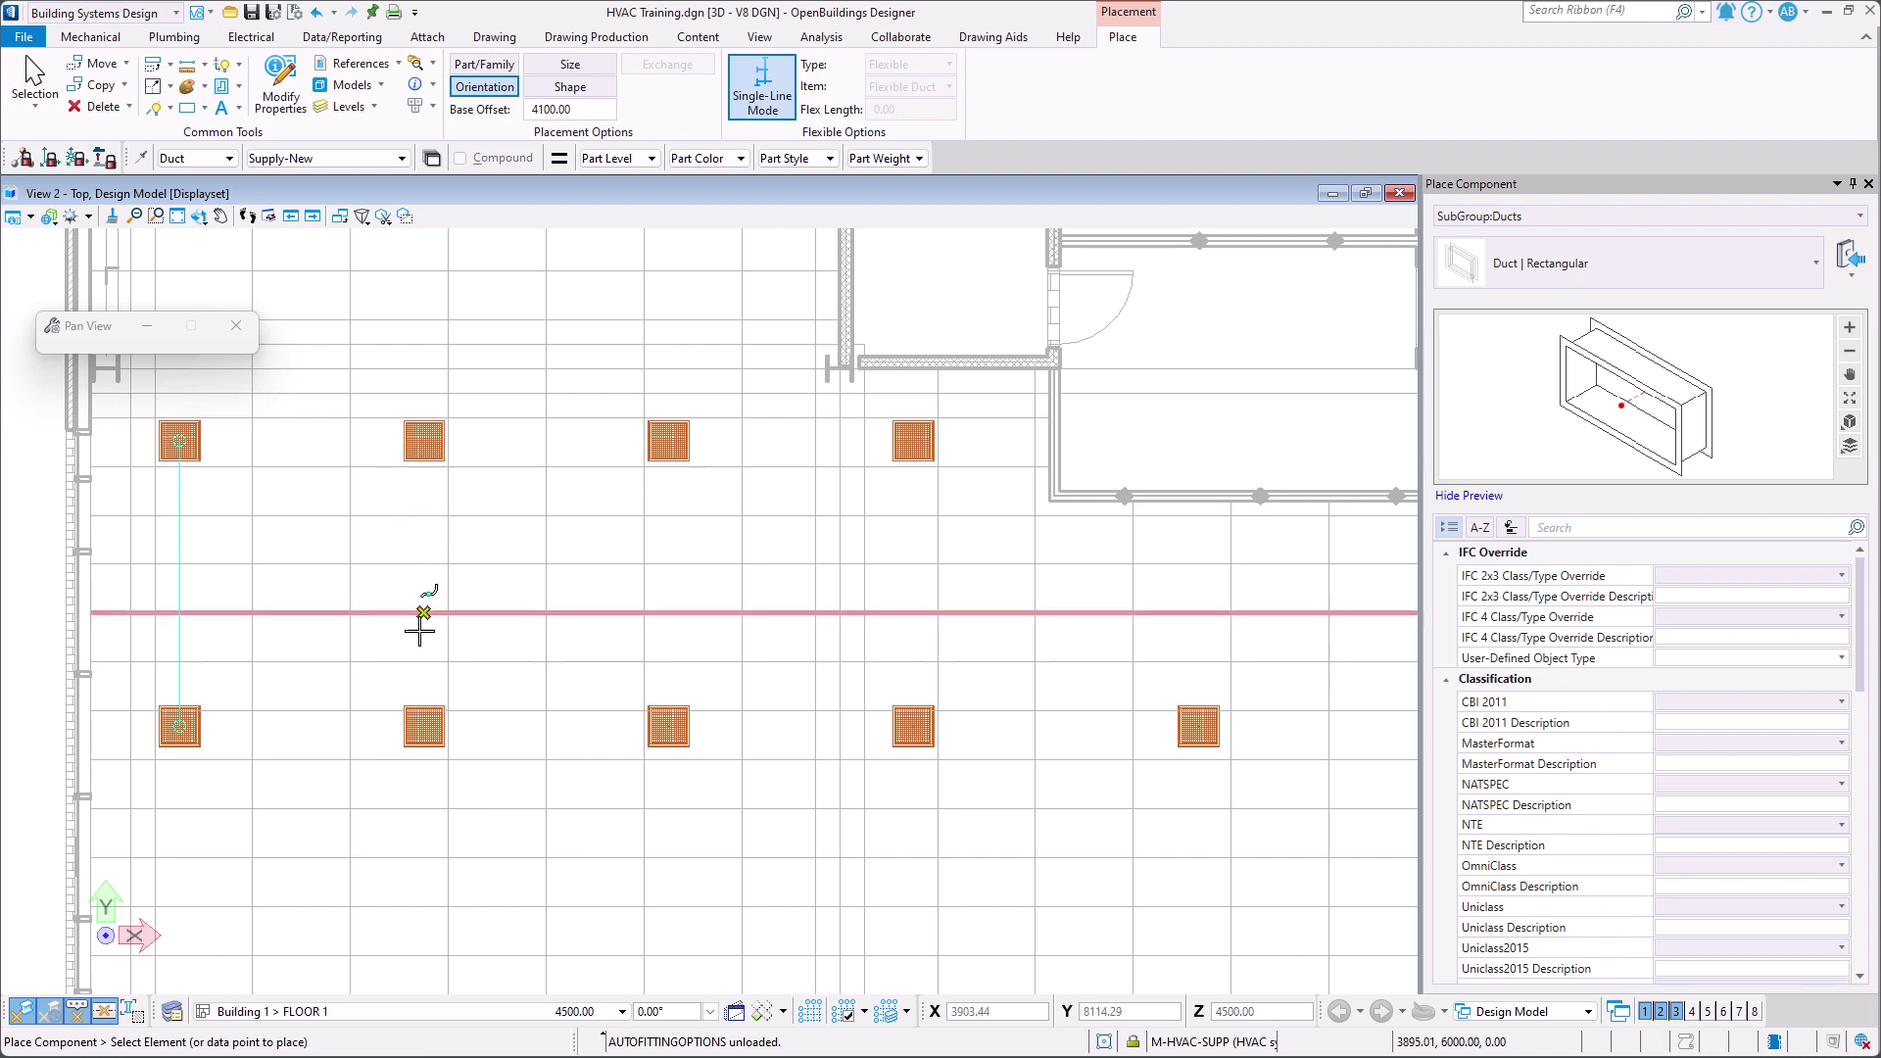
left_click(429, 726)
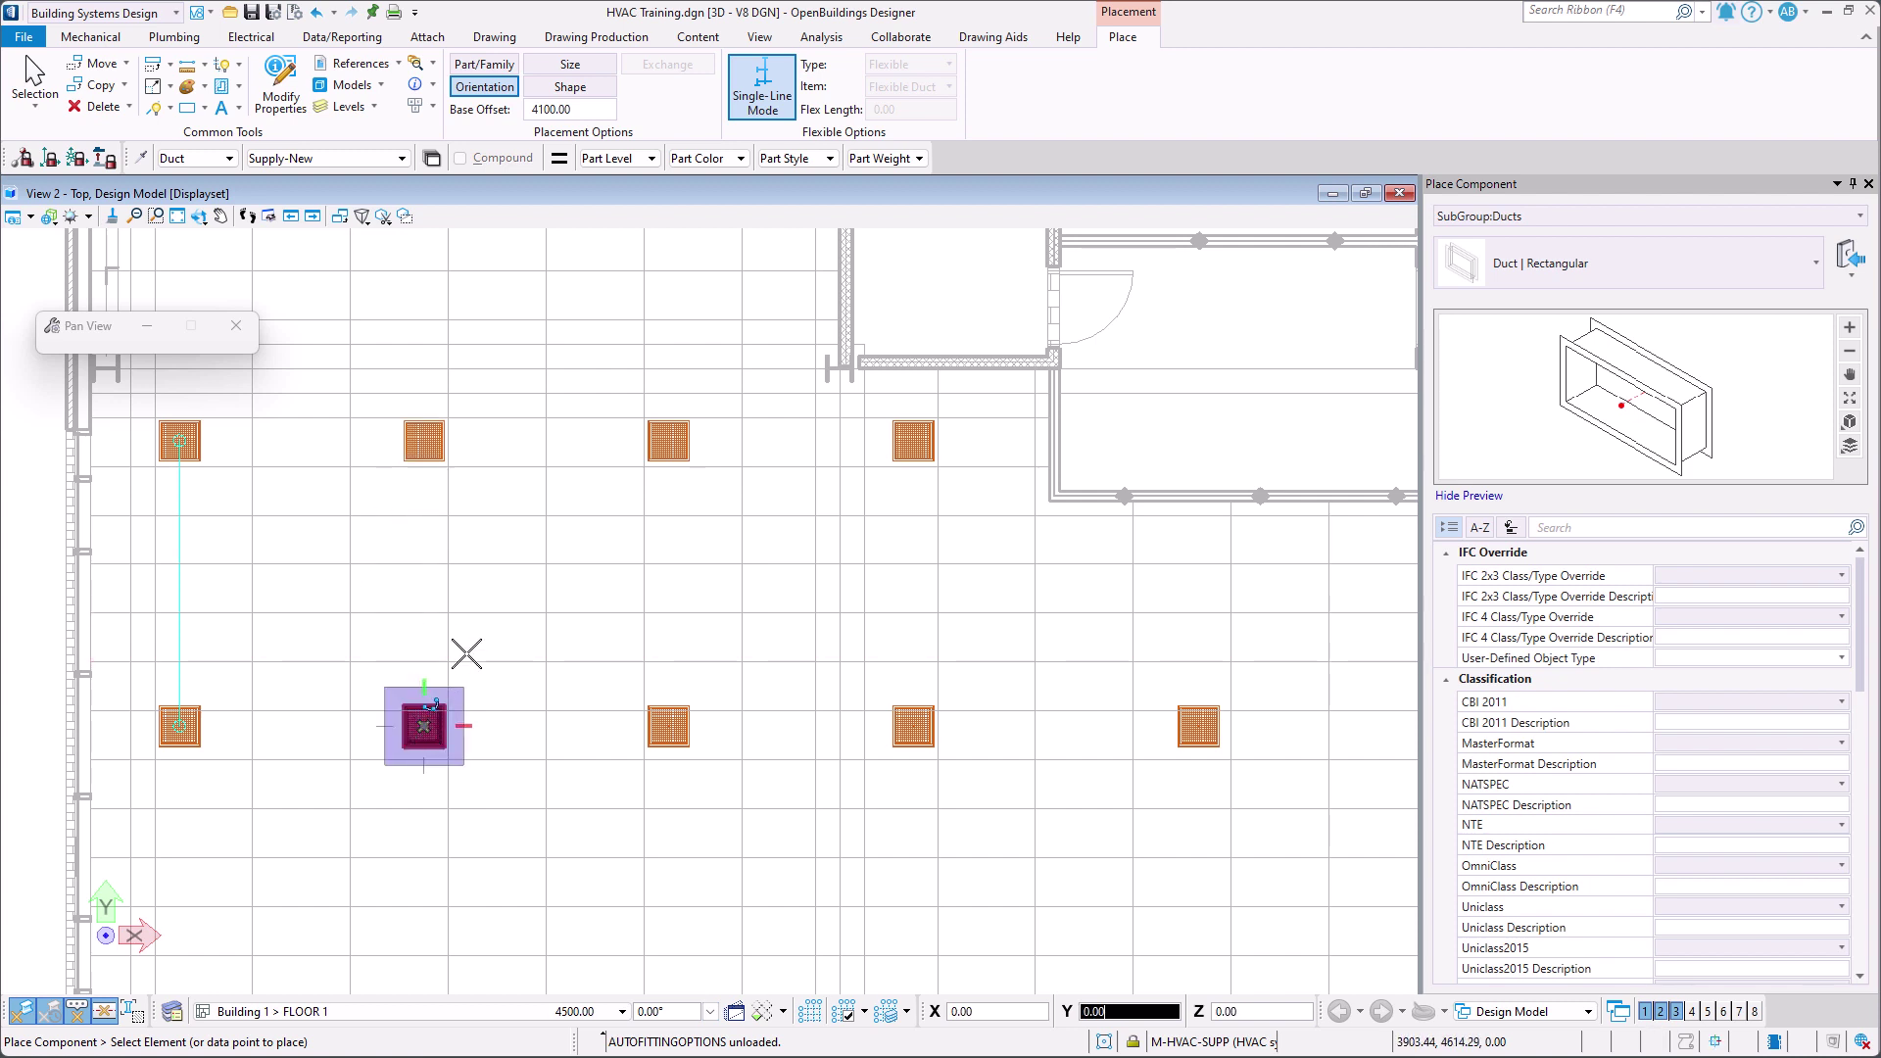
left_click(424, 439)
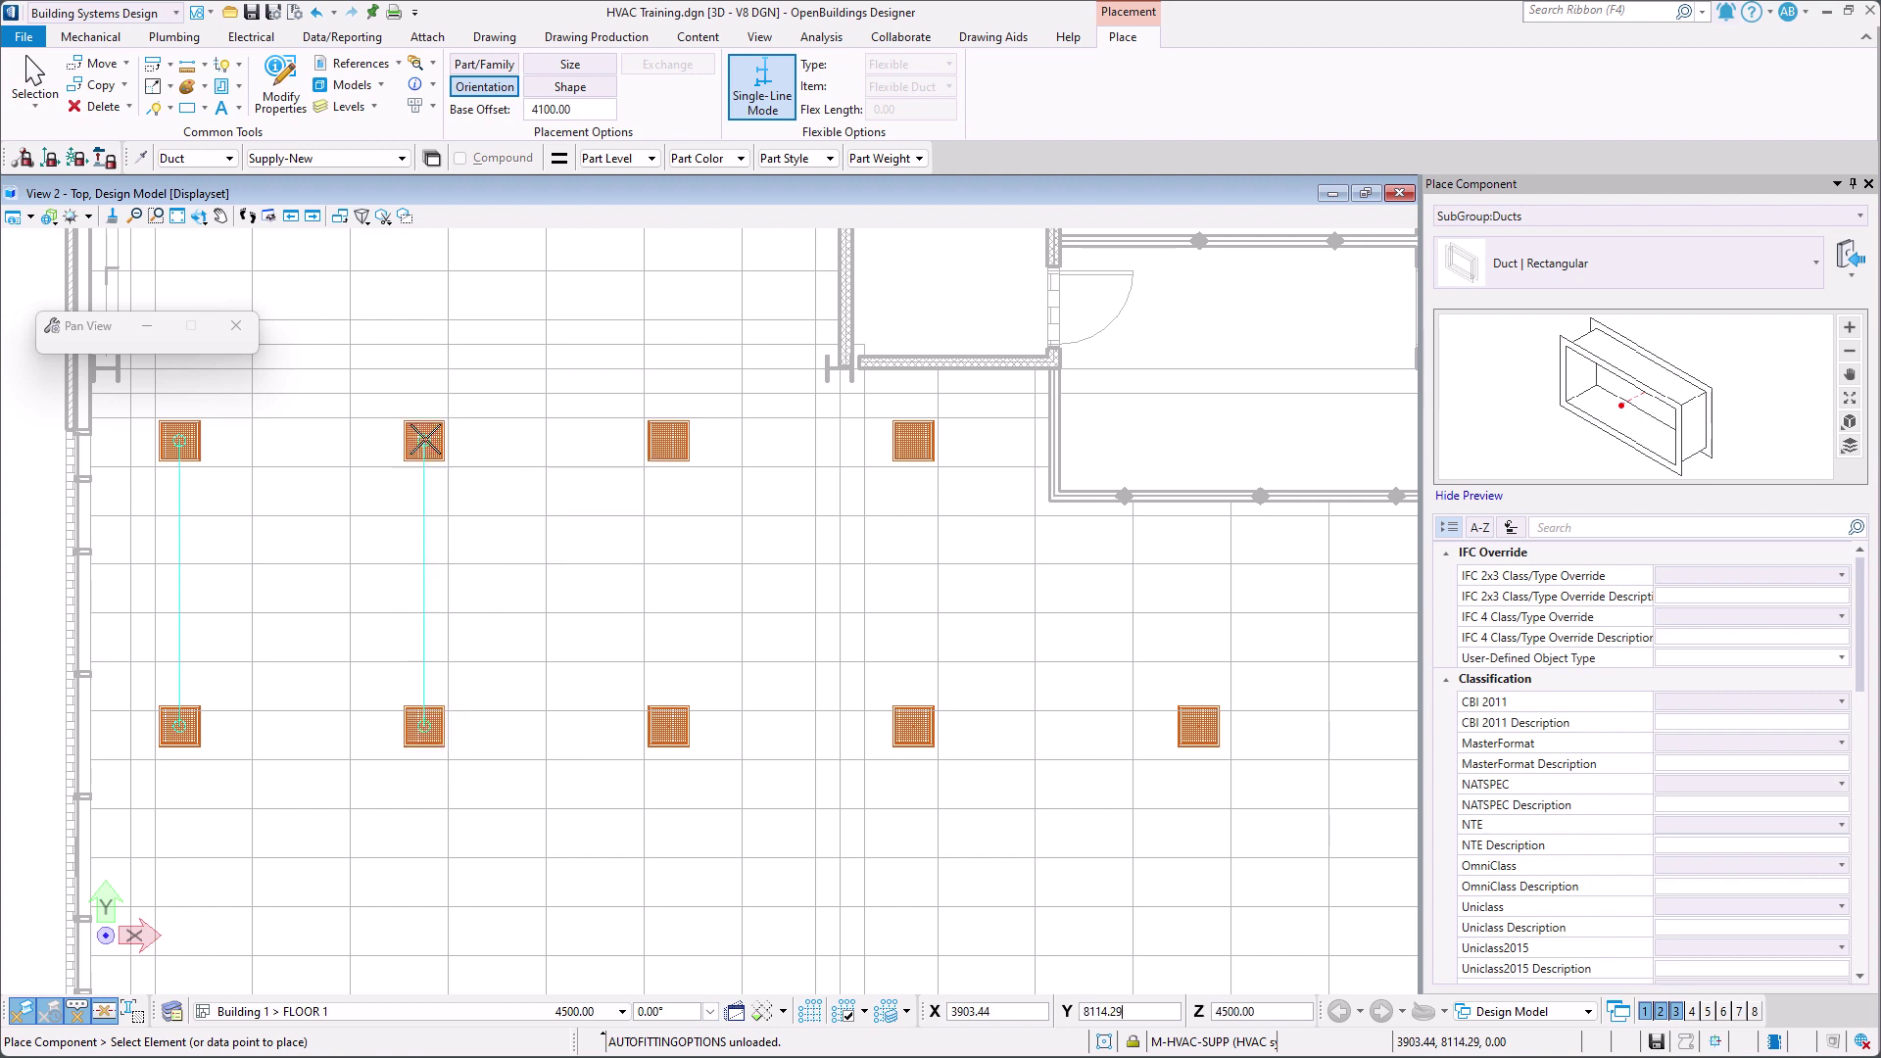
left_click(668, 441)
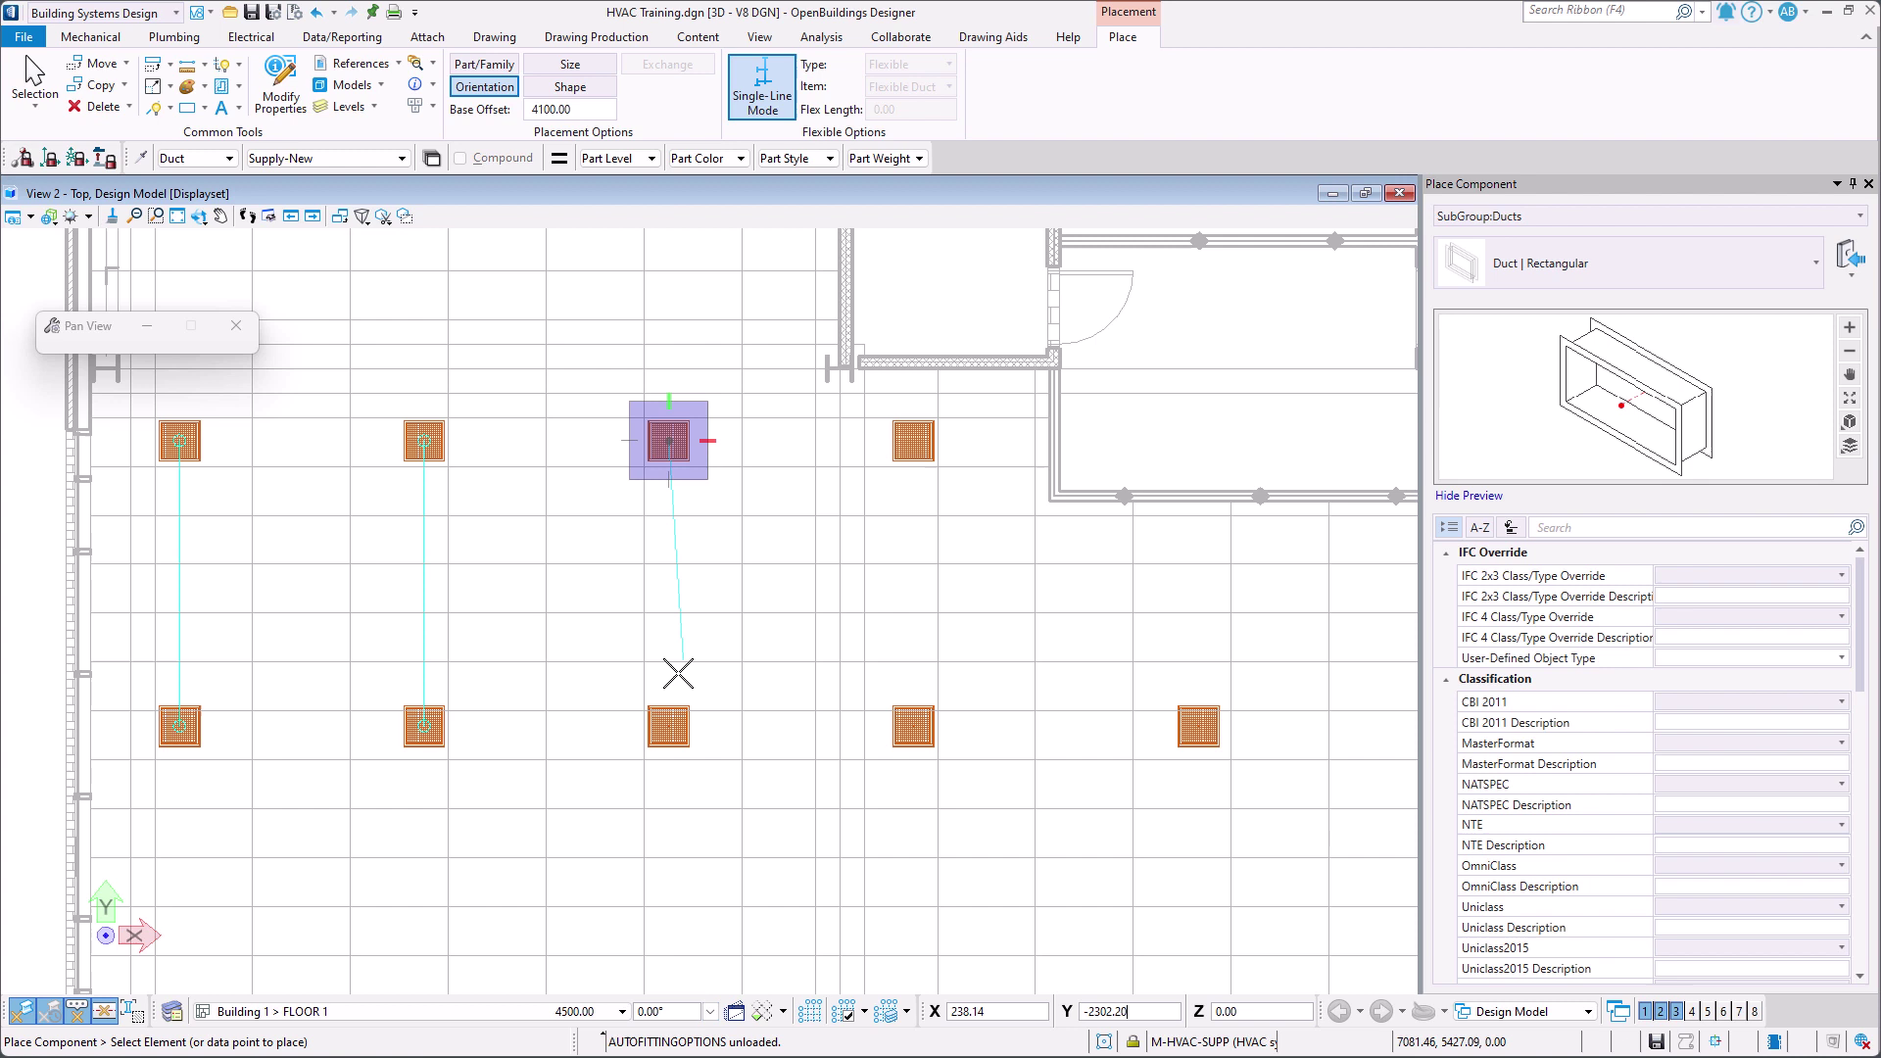
left_click(671, 725)
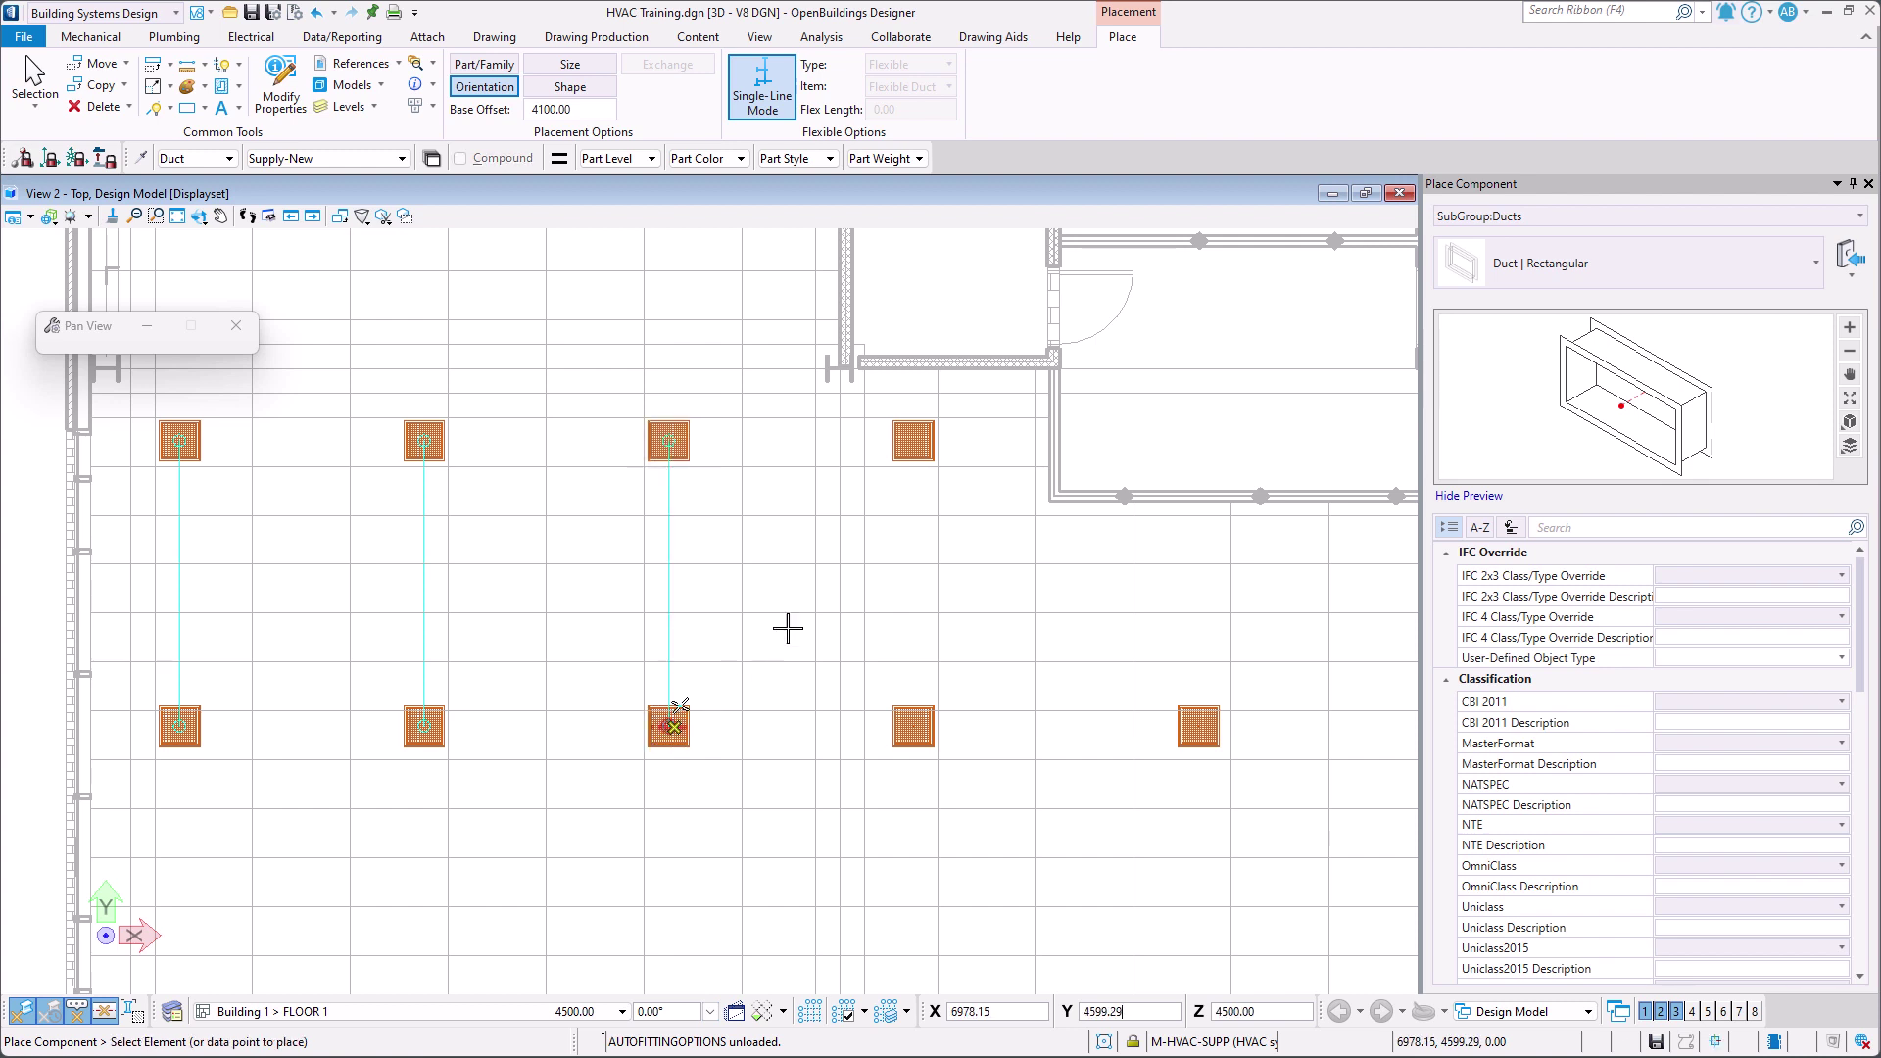
left_click(921, 444)
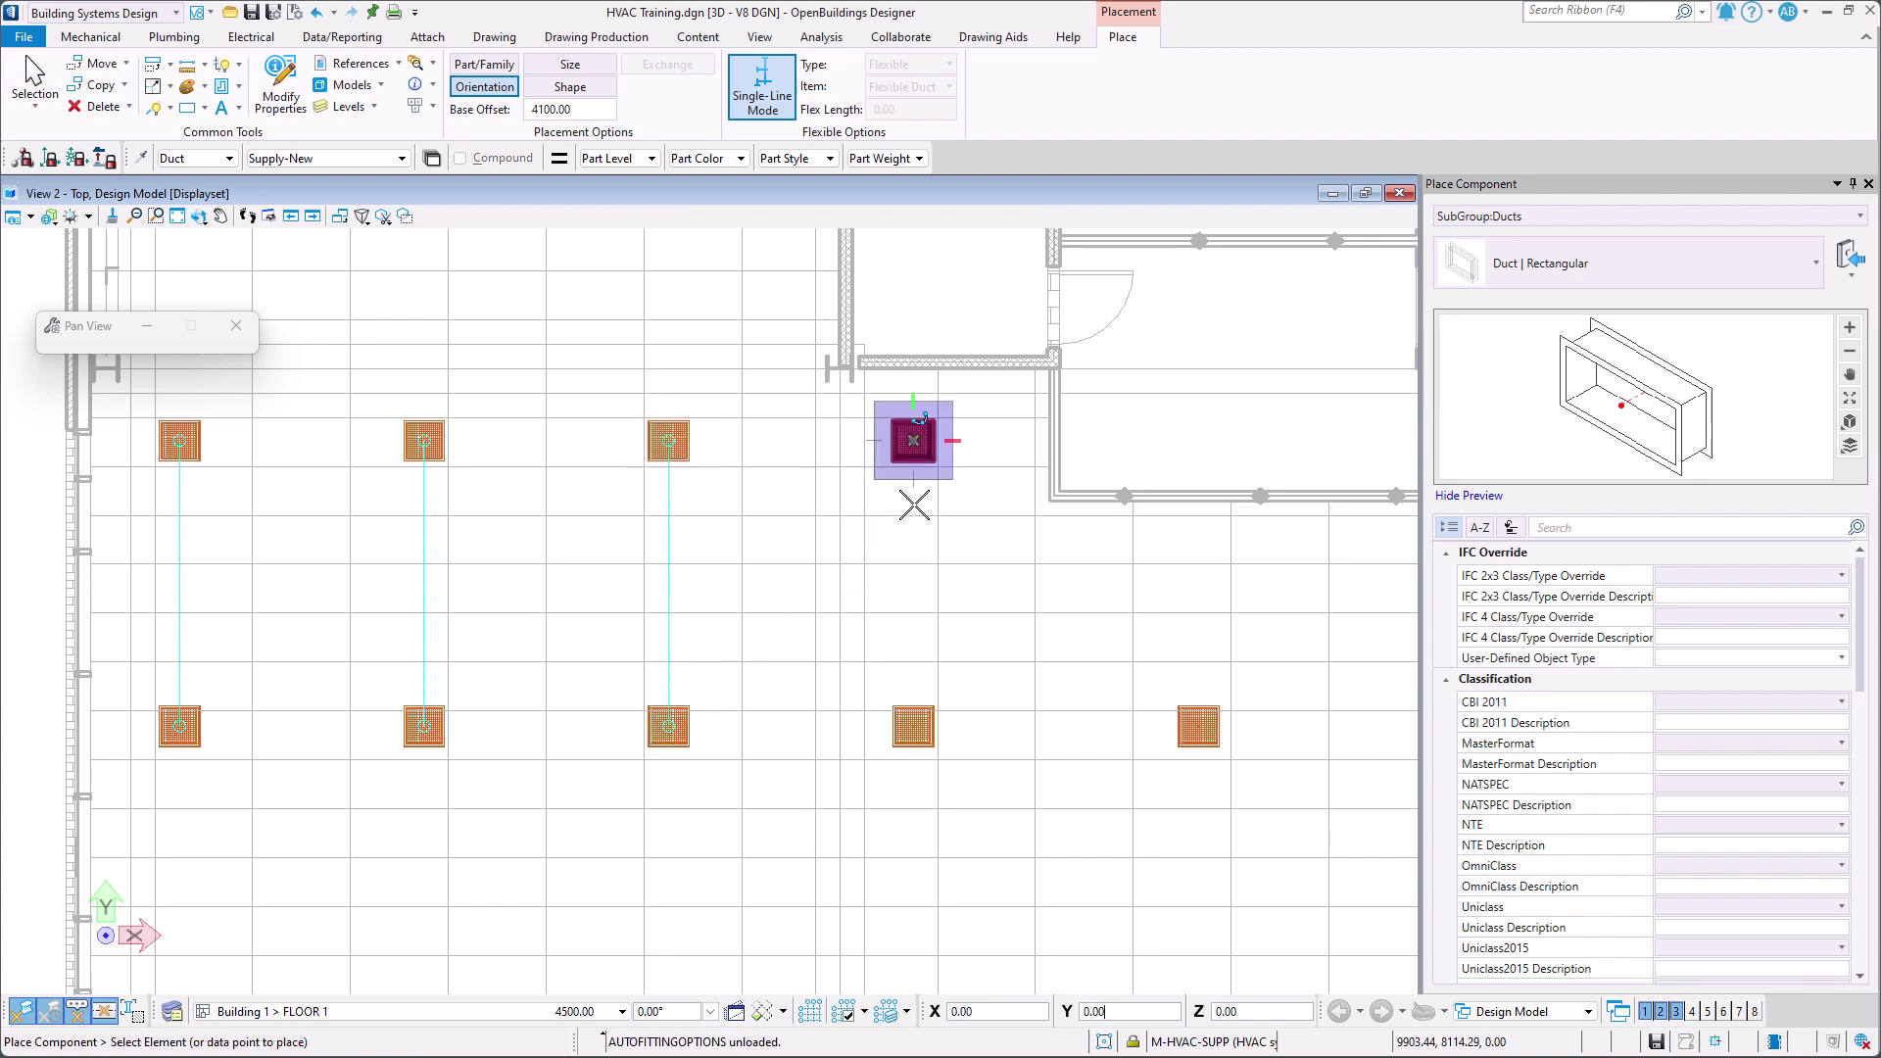
left_click(924, 704)
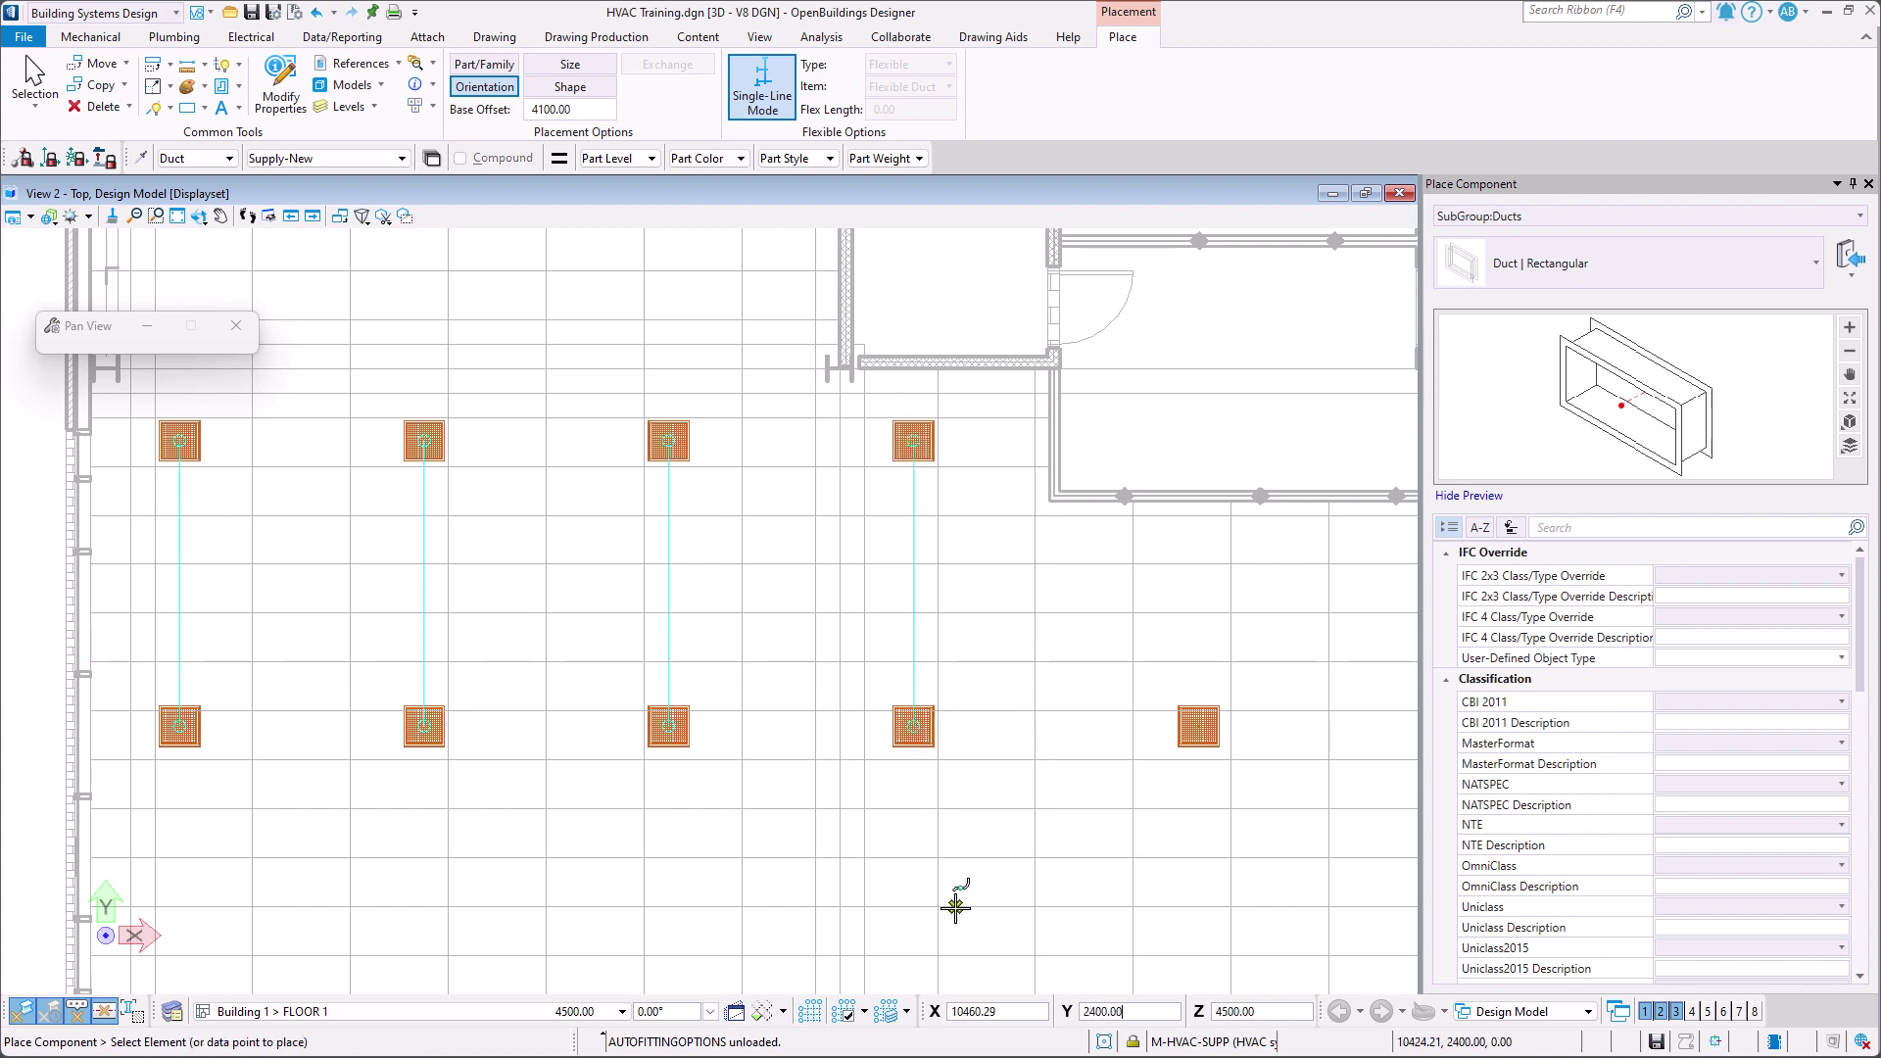
Run a 6500 mm horizontal branch left from midway along the right-hand duct.
mouse_move(978, 873)
middle_mouse_down()
mouse_move(957, 899)
mouse_move(949, 640)
middle_mouse_up()
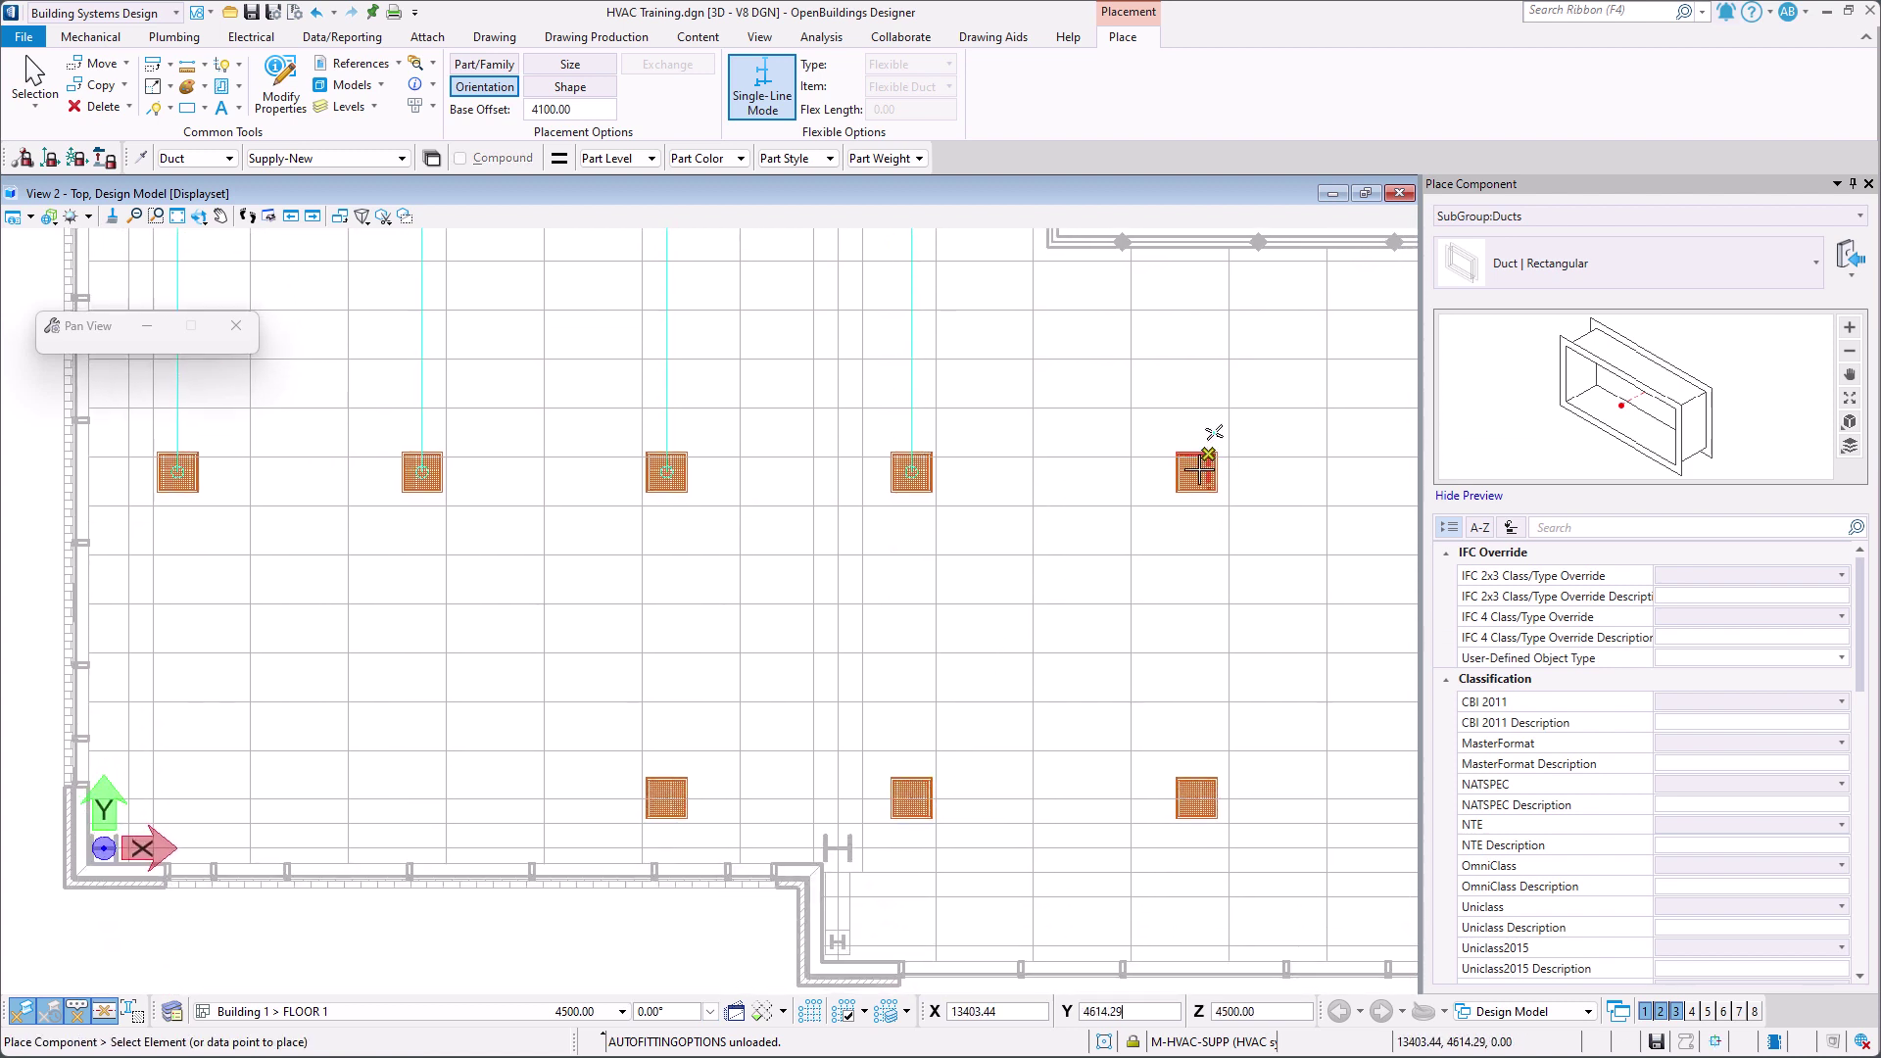
left_click(1196, 472)
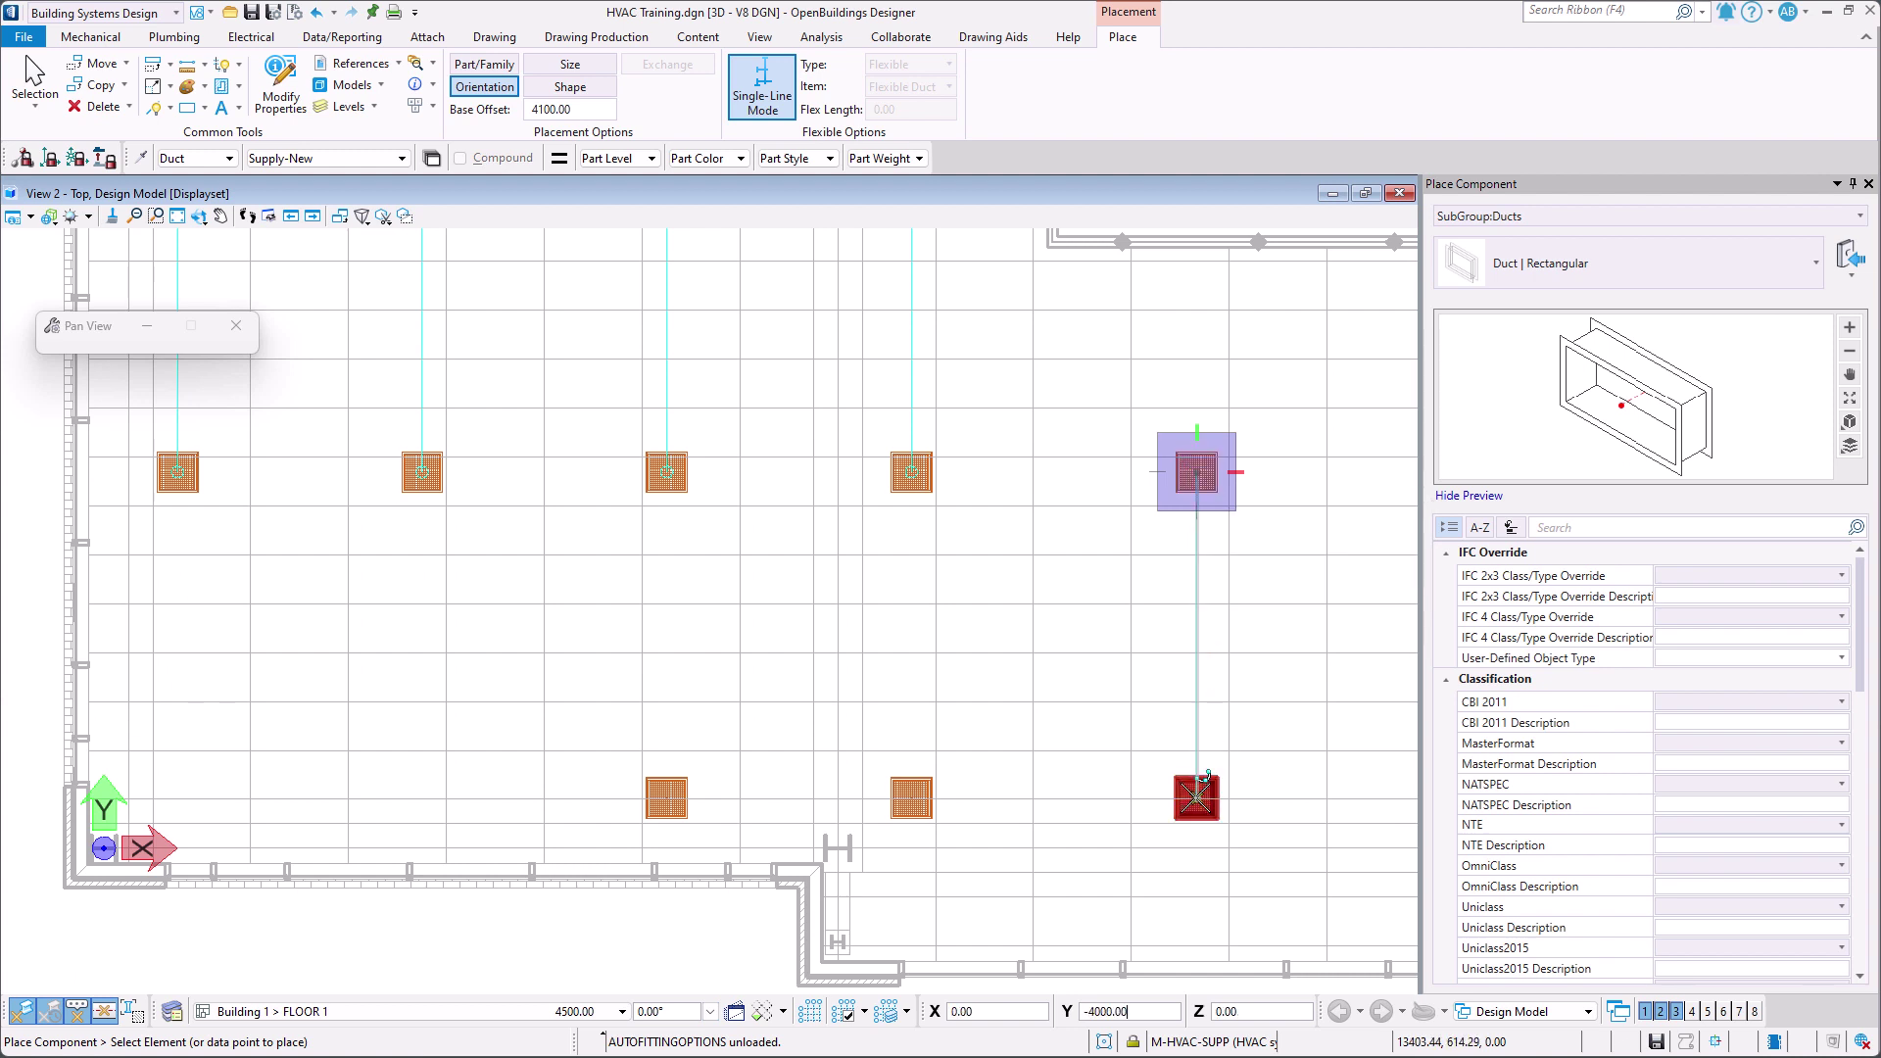
left_click(1205, 777)
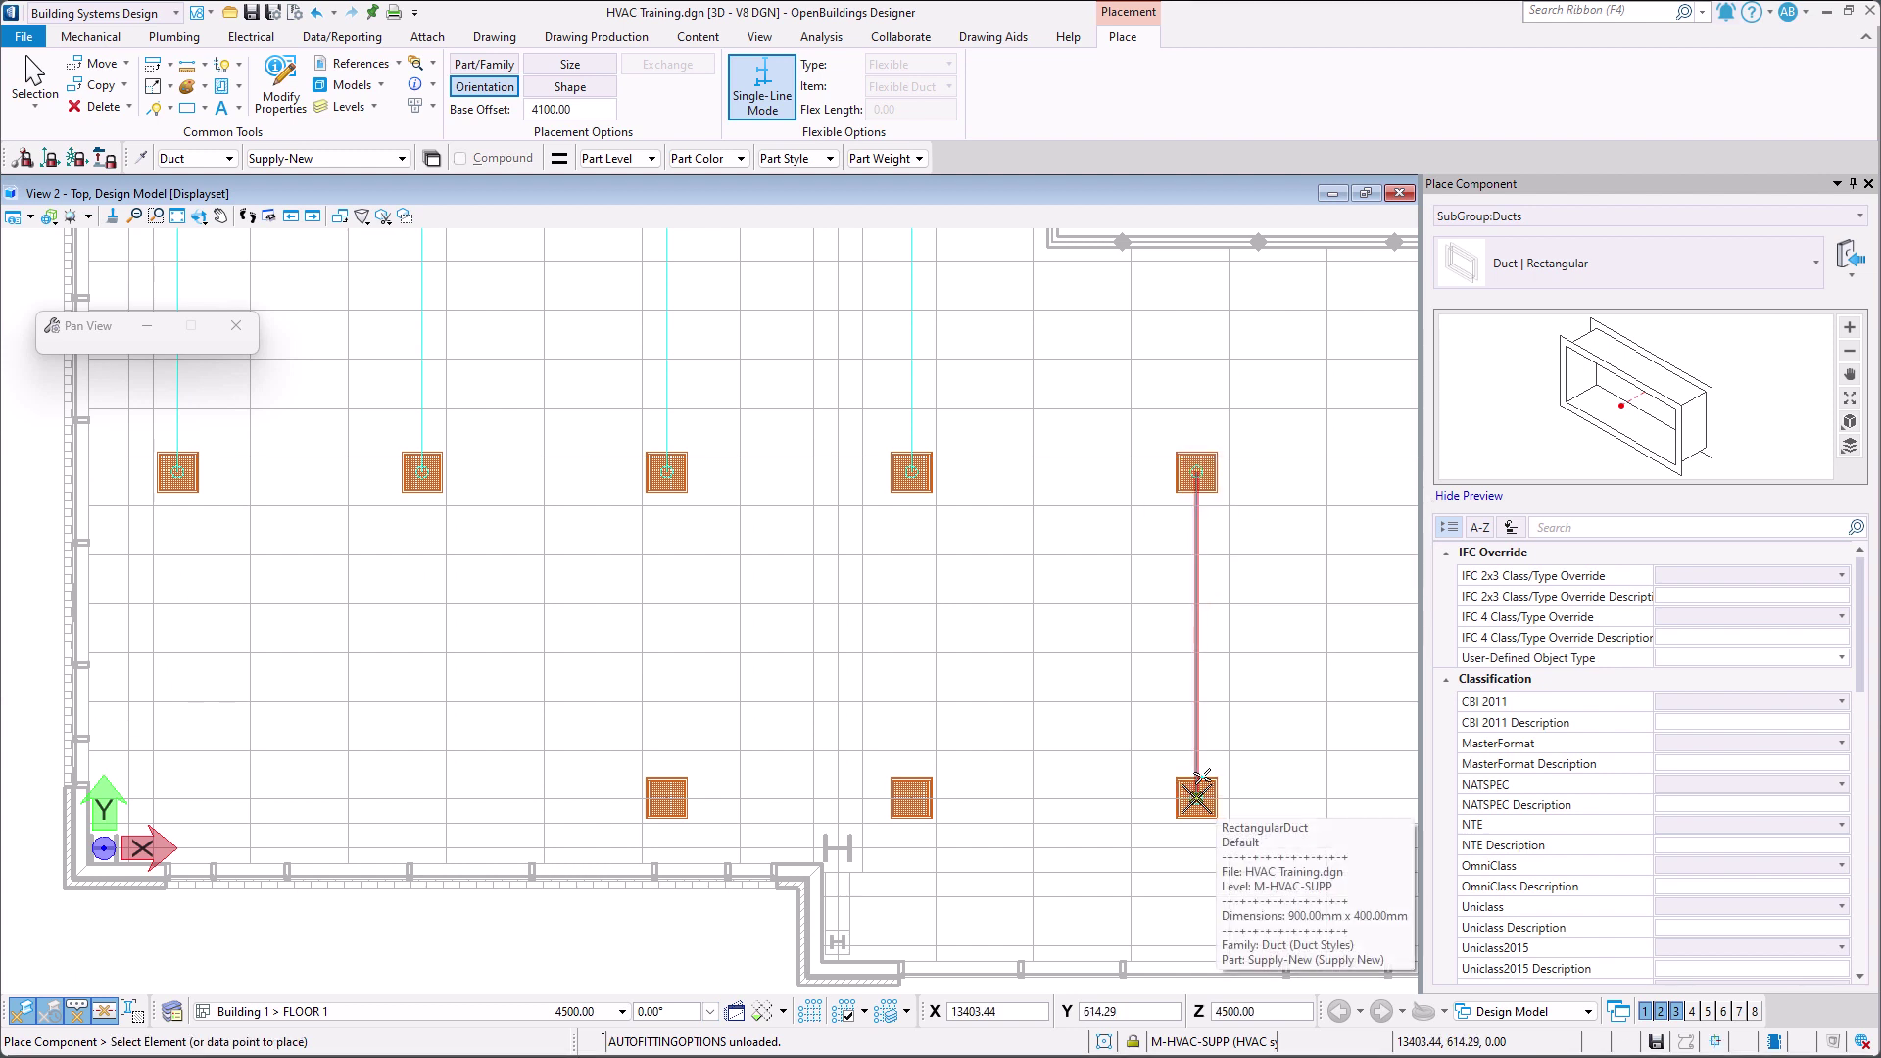
key("ctrl+z")
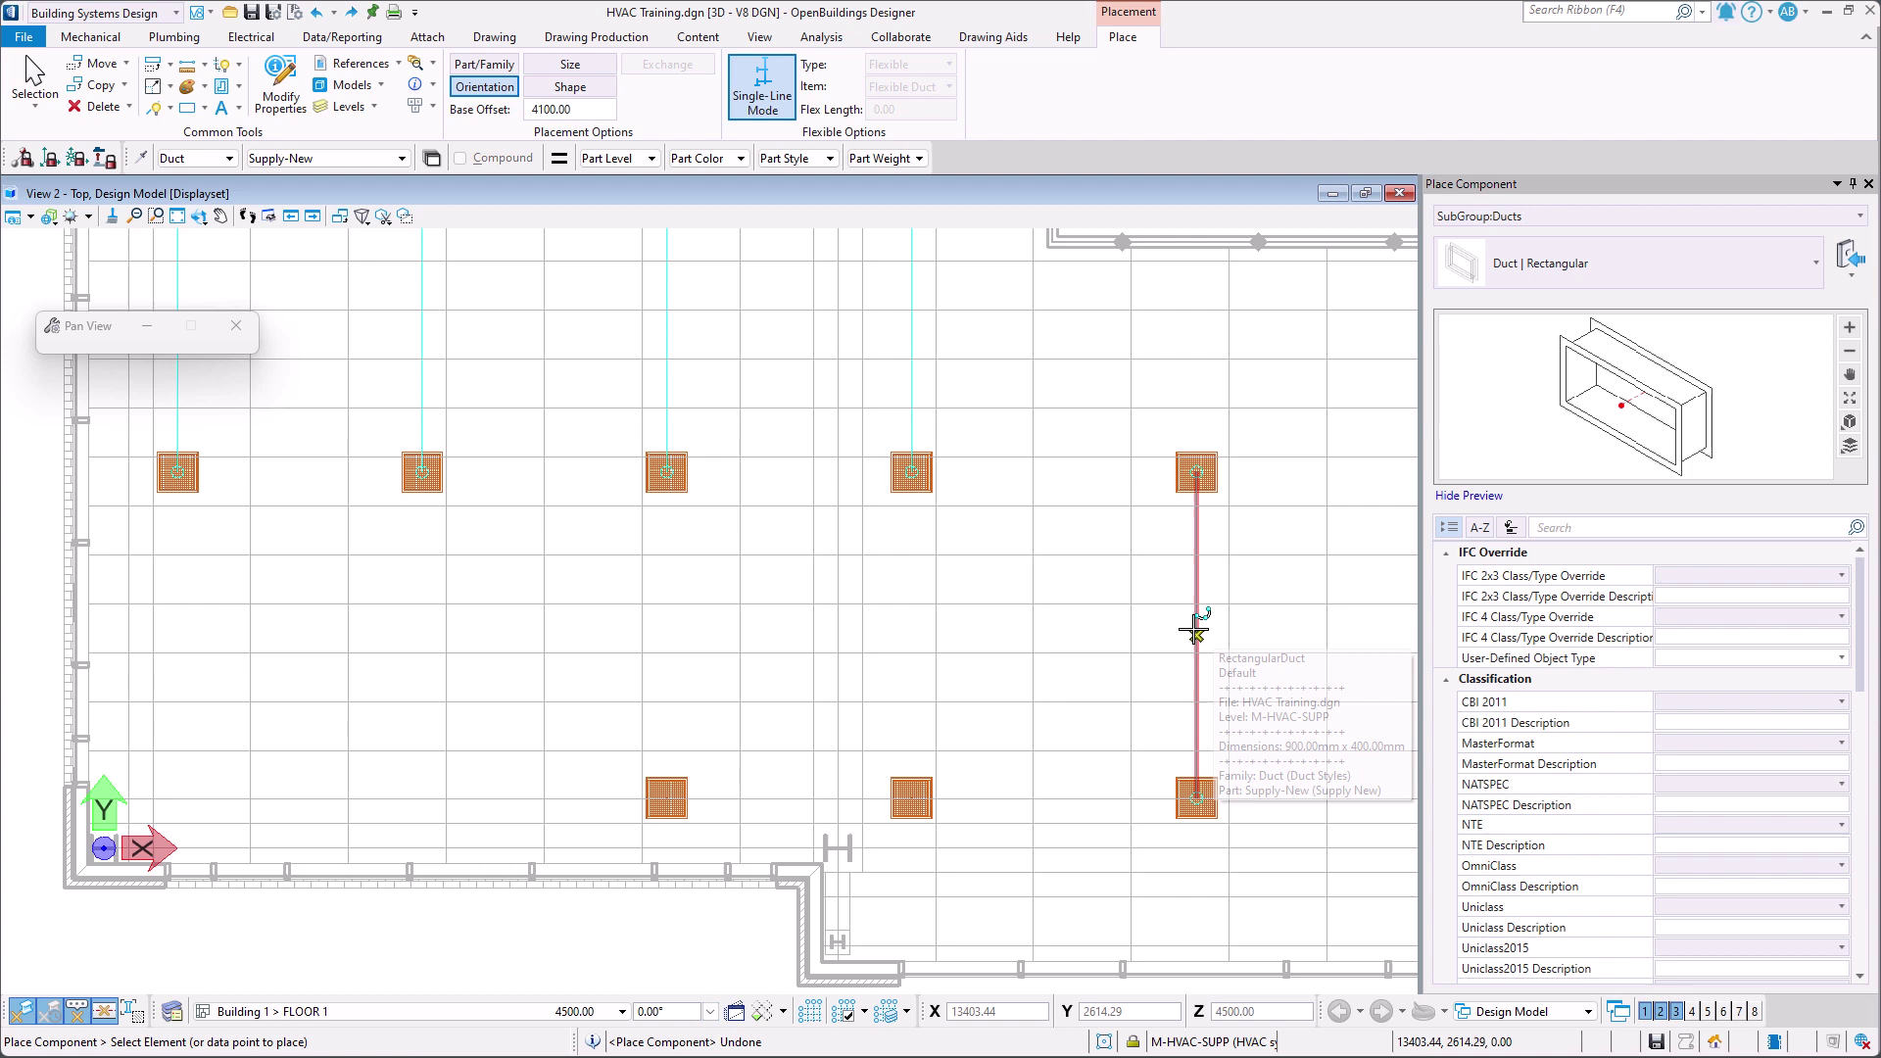
left_click(1196, 635)
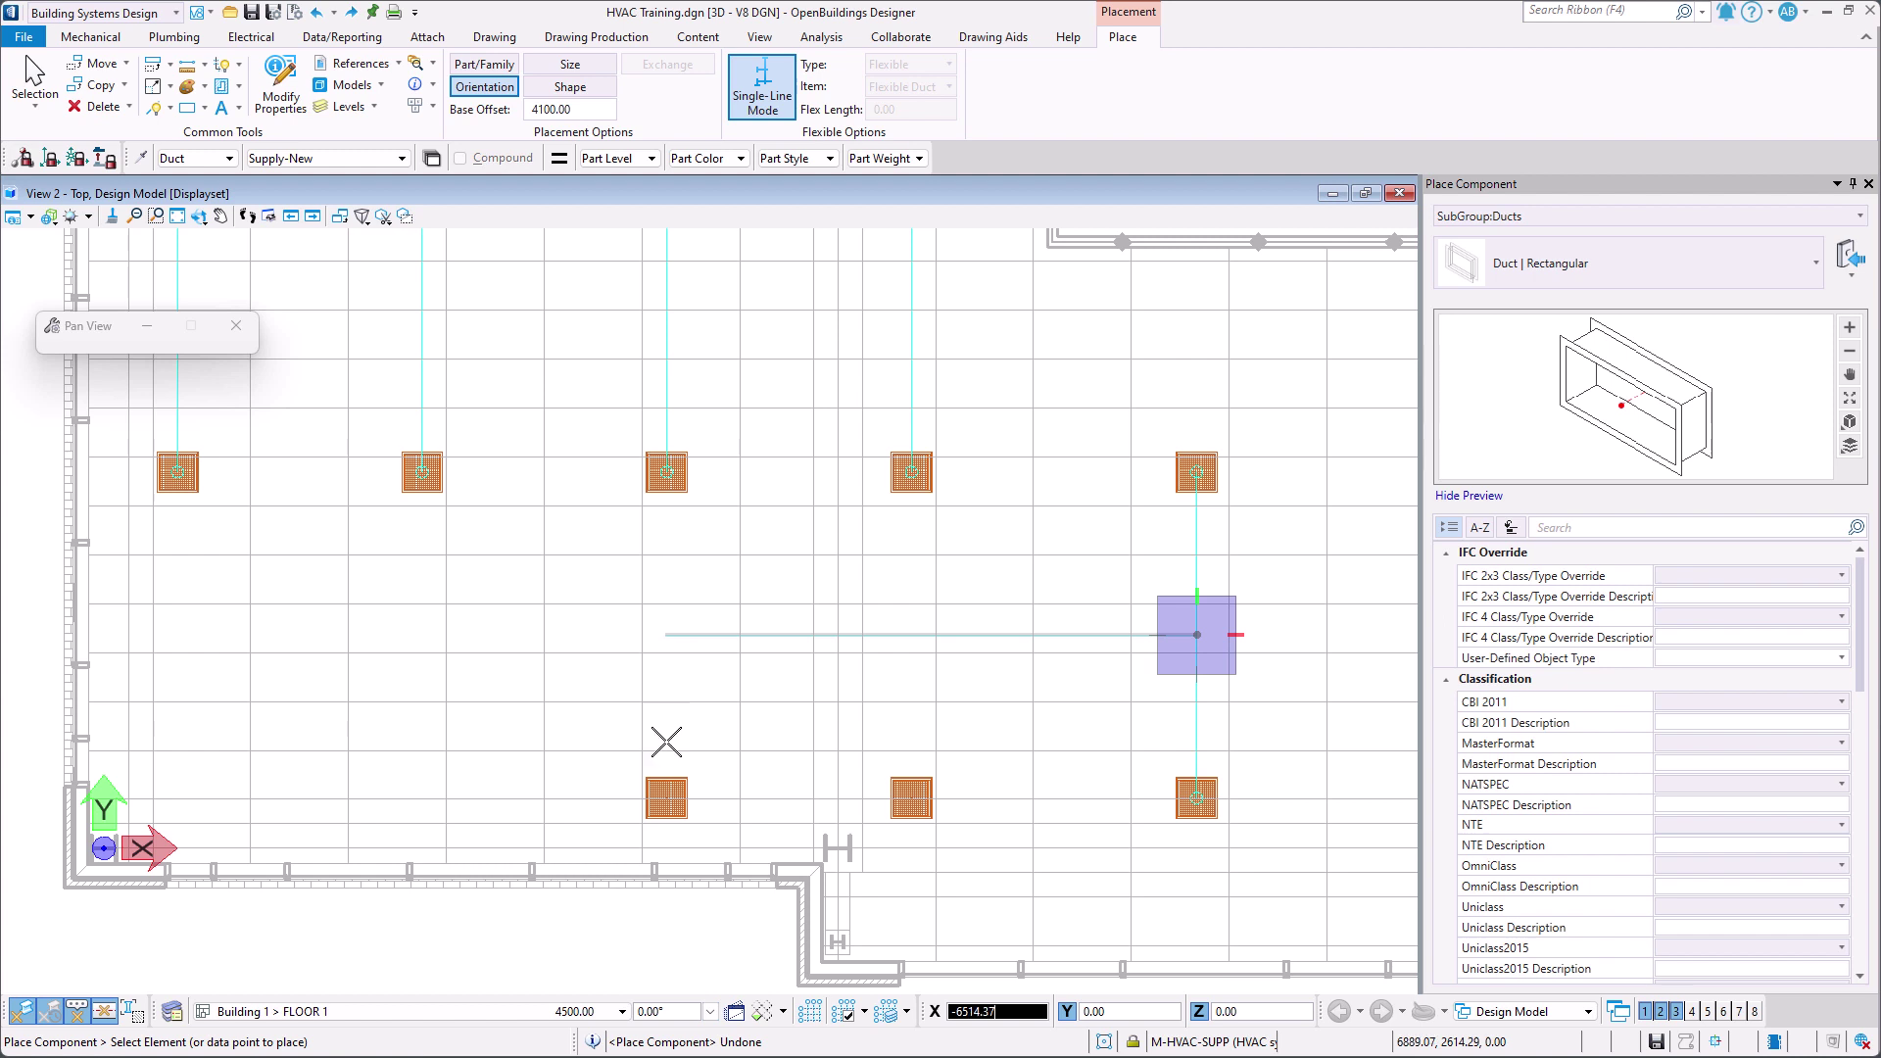
type("6500")
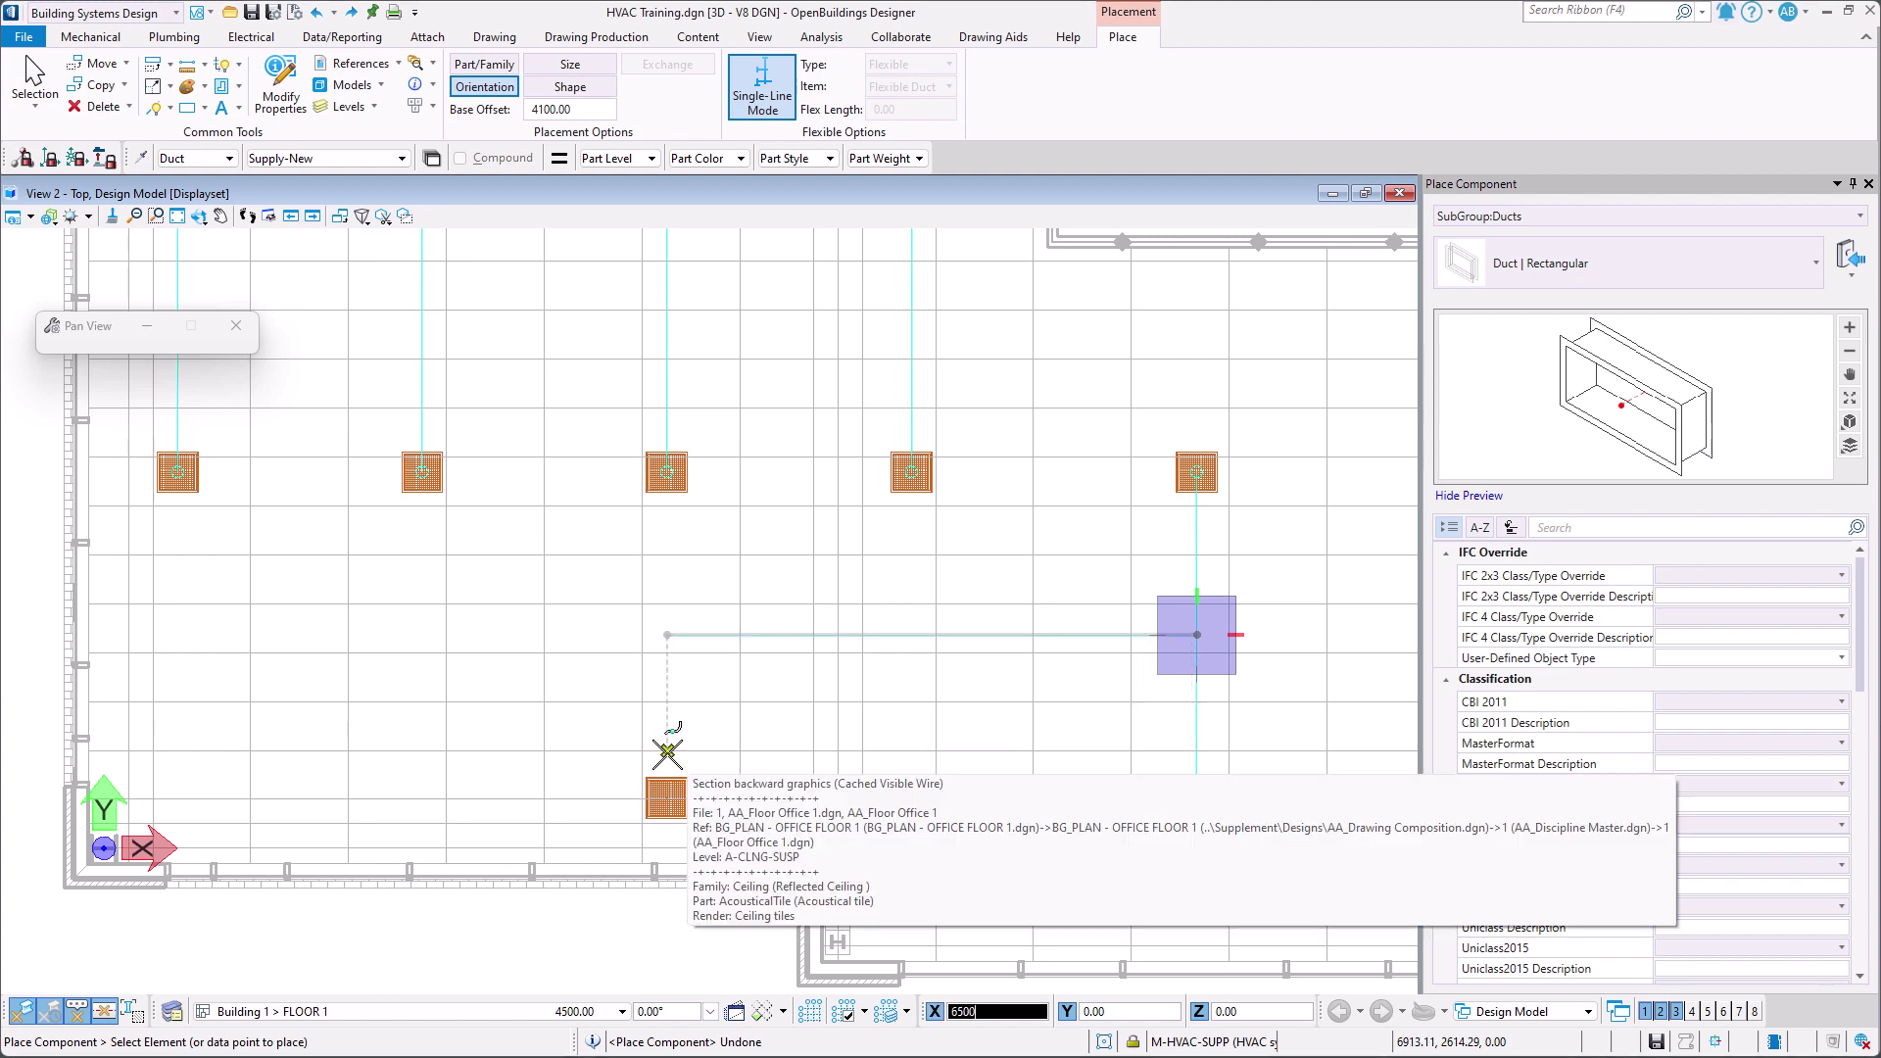
left_click(668, 754)
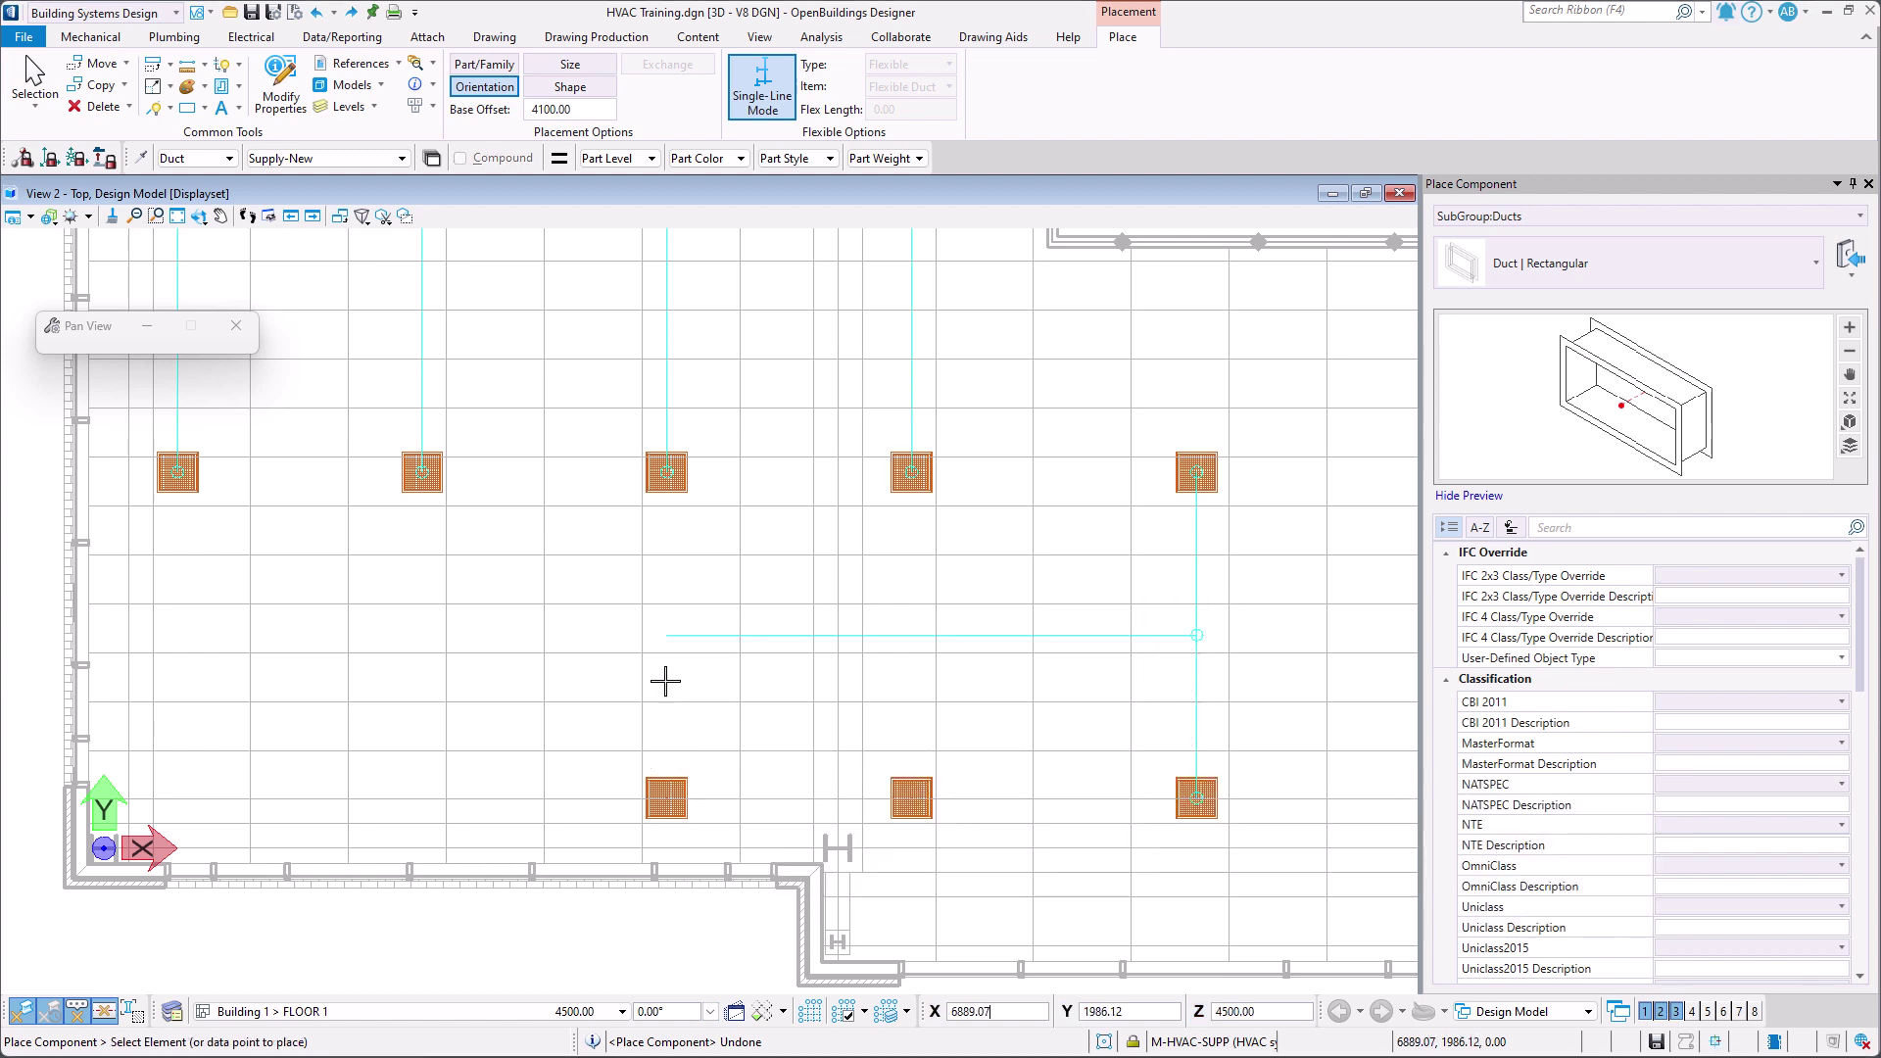
Drop ducts from the horizontal branch to the branch-end diffuser and the lower-middle diffuser.
left_click(668, 635)
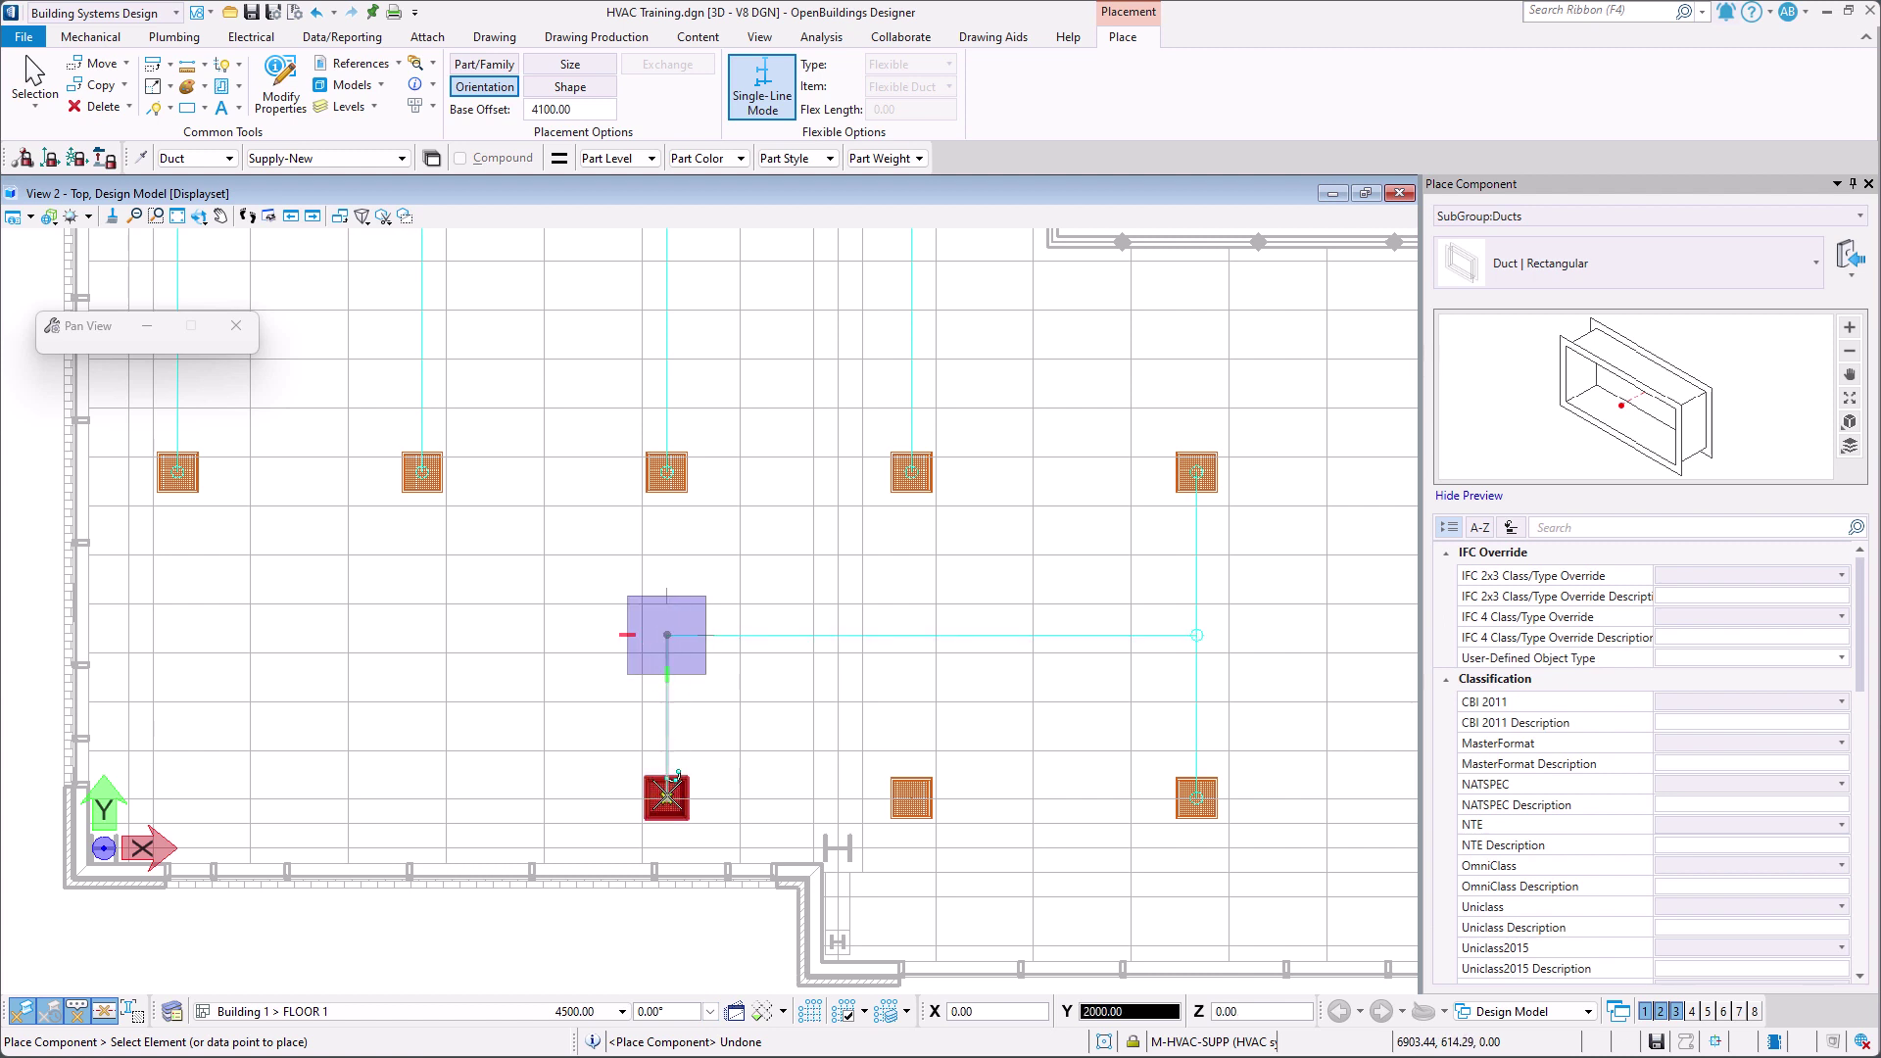
left_click(668, 790)
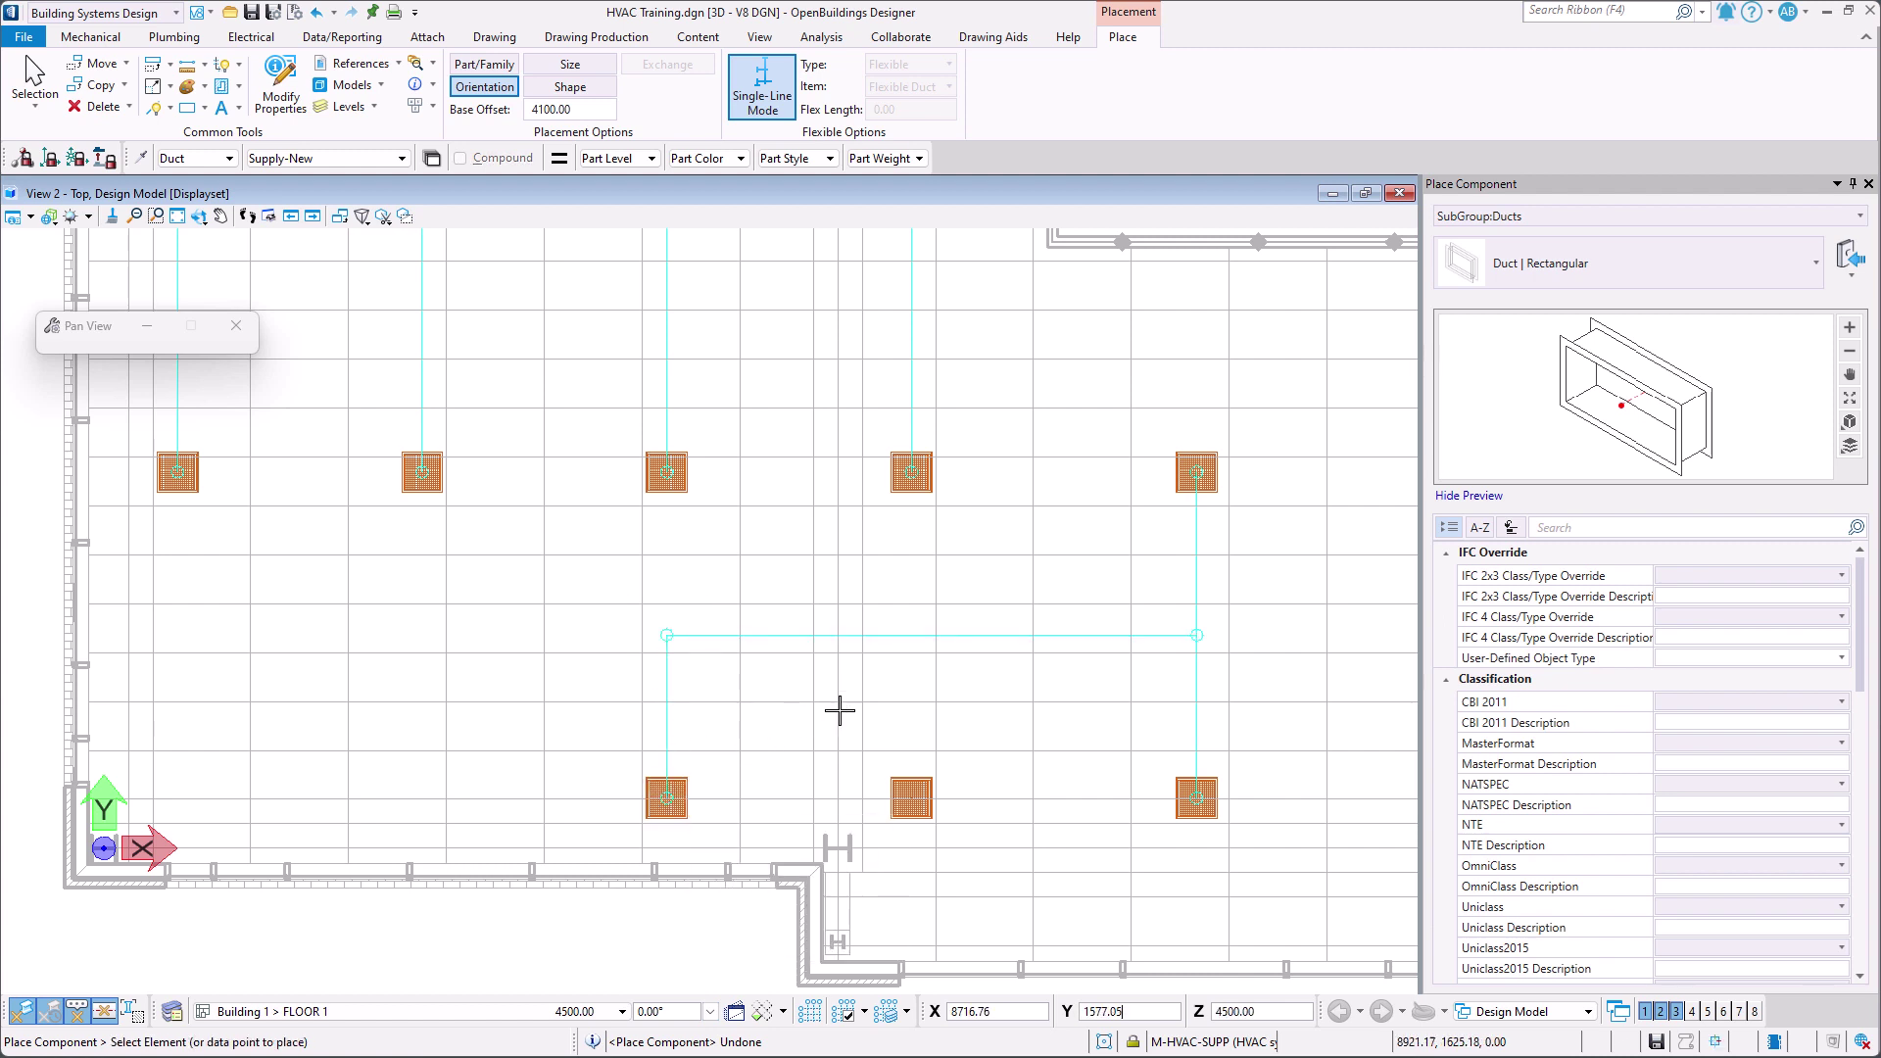
left_click(911, 799)
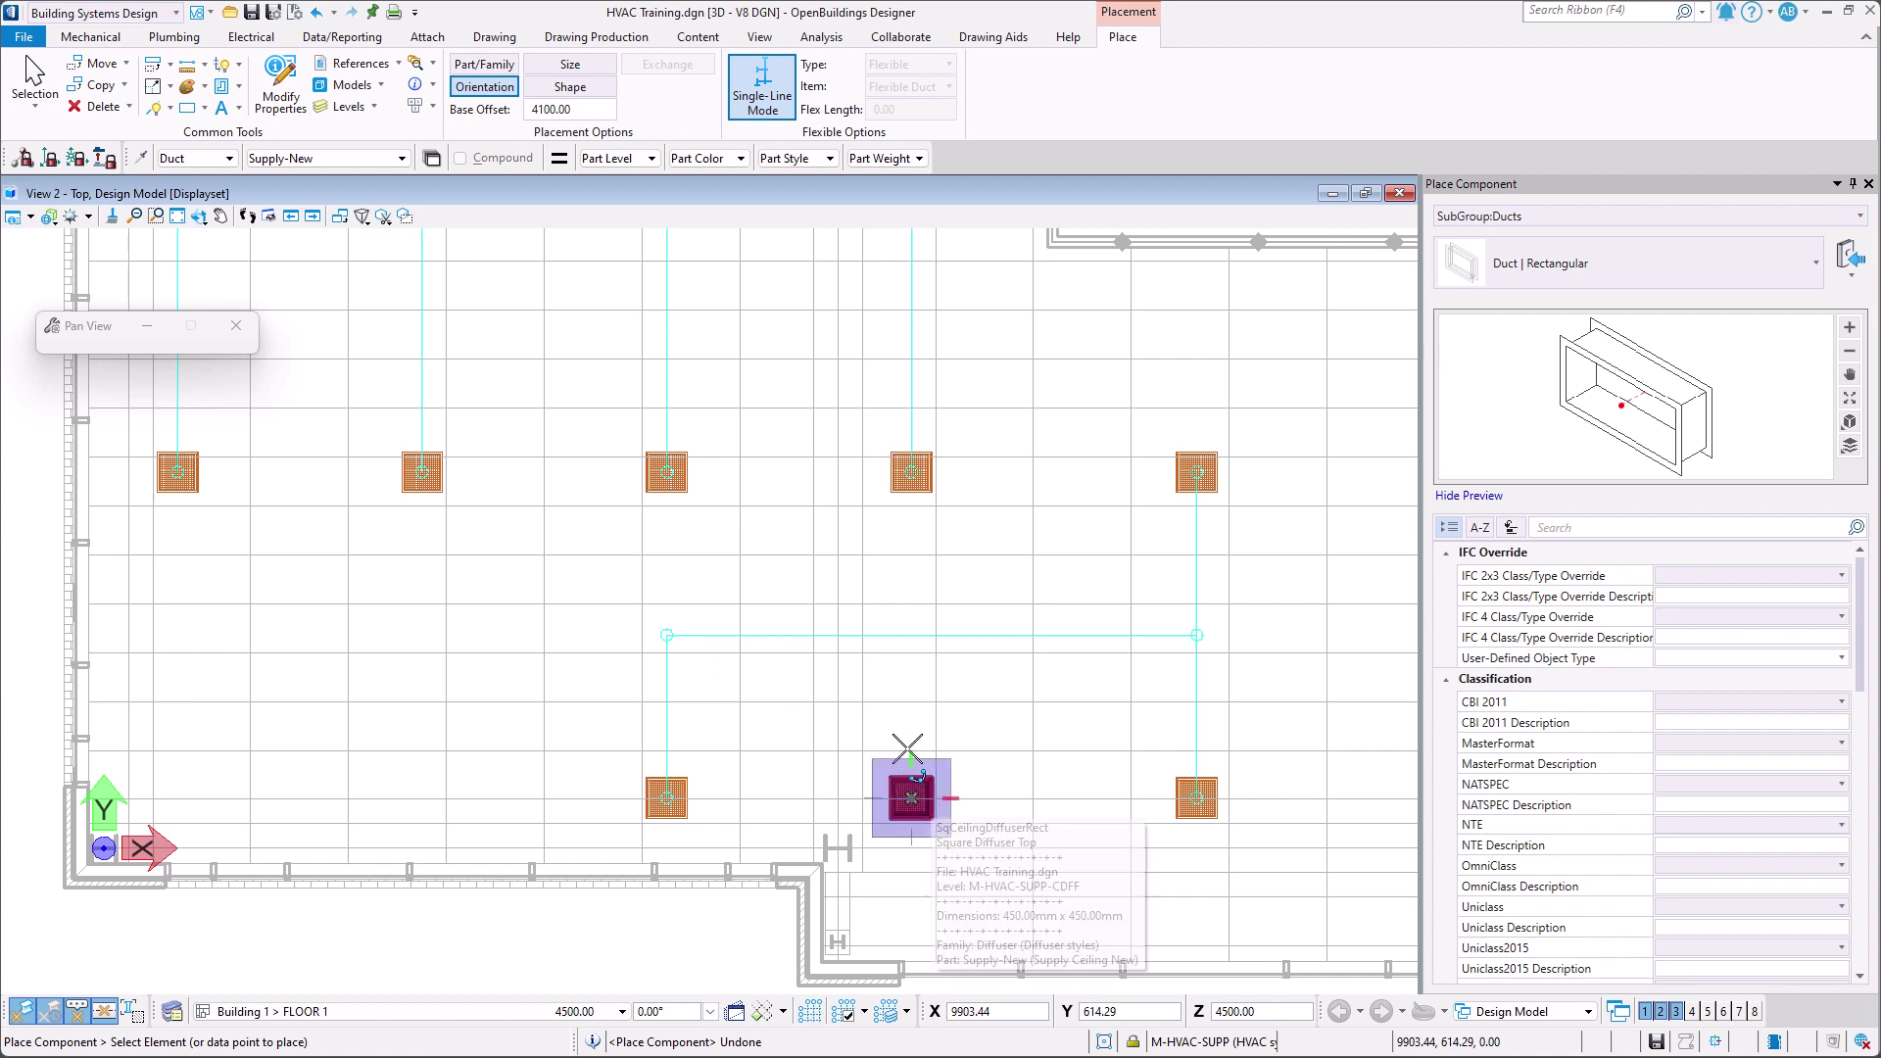
left_click(911, 637)
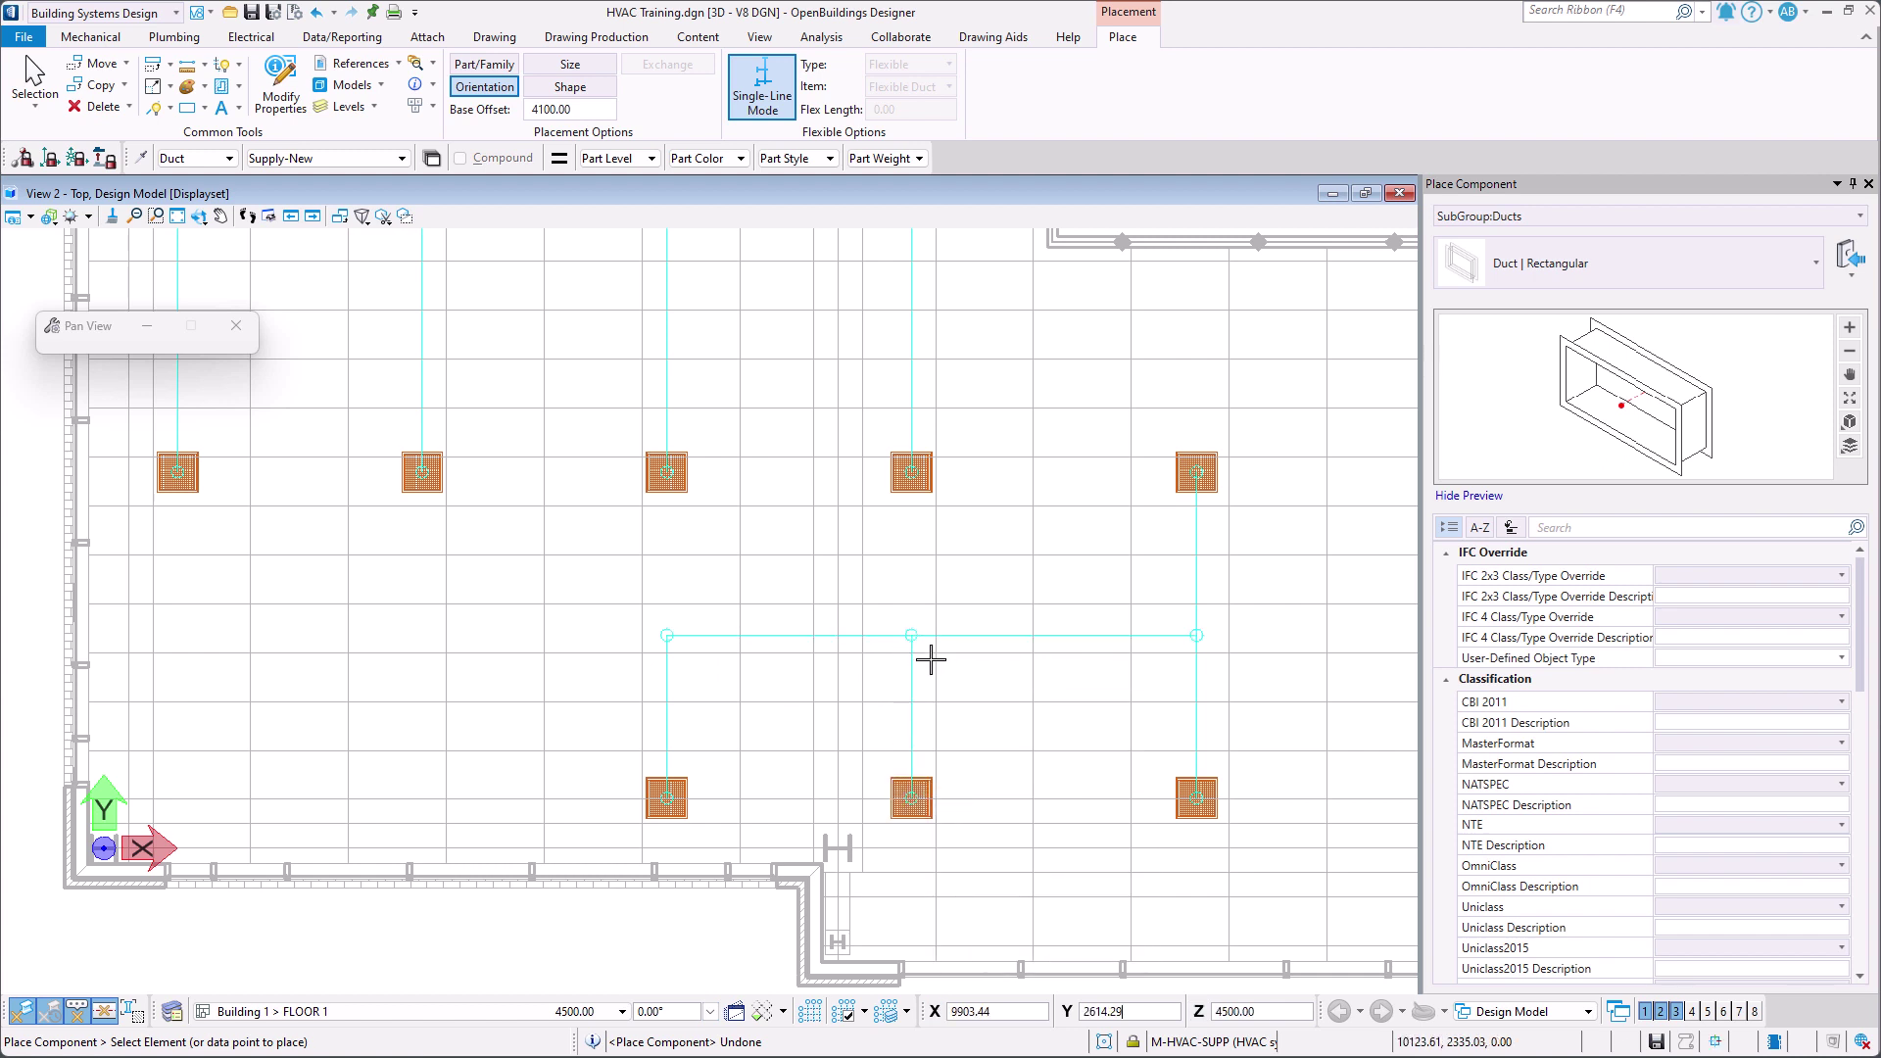
left_click(1046, 637)
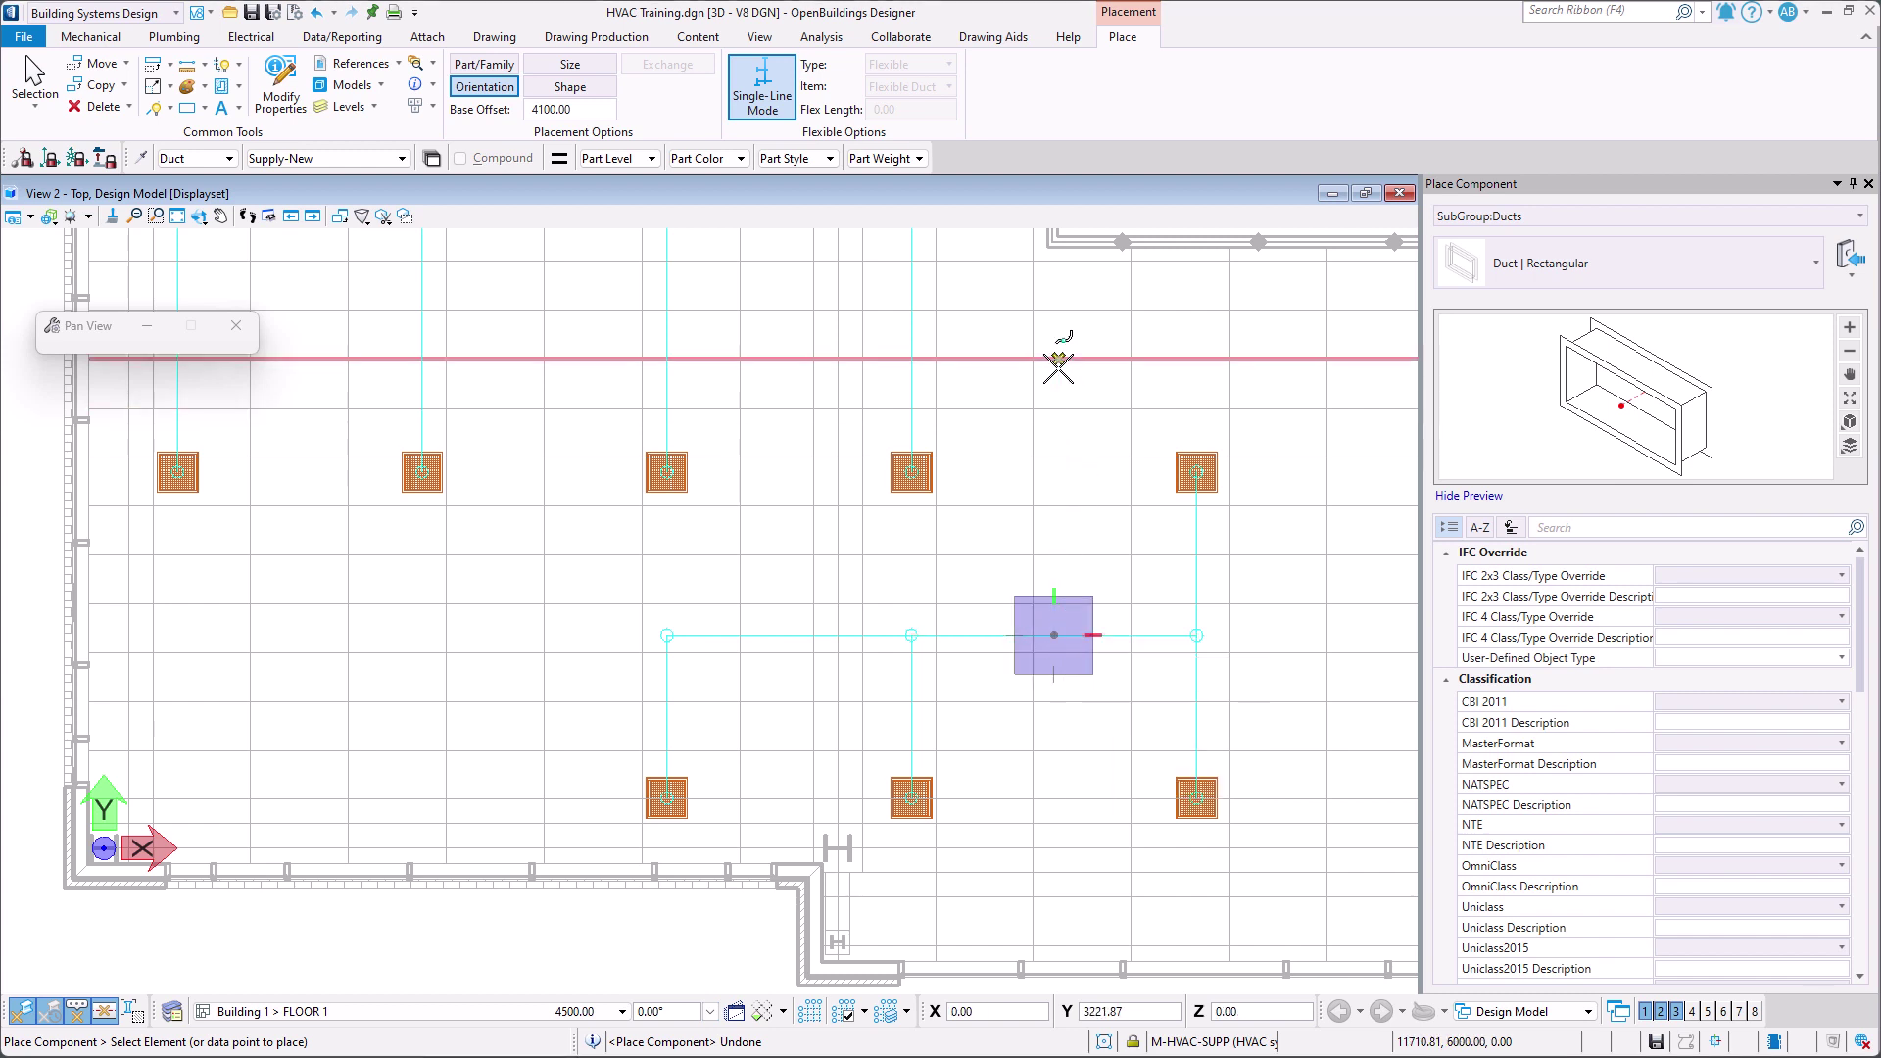
Extend a vertical duct 3750 up from the lower branch using AccuDraw Y.
middle_click_drag(1059, 344, 1042, 500)
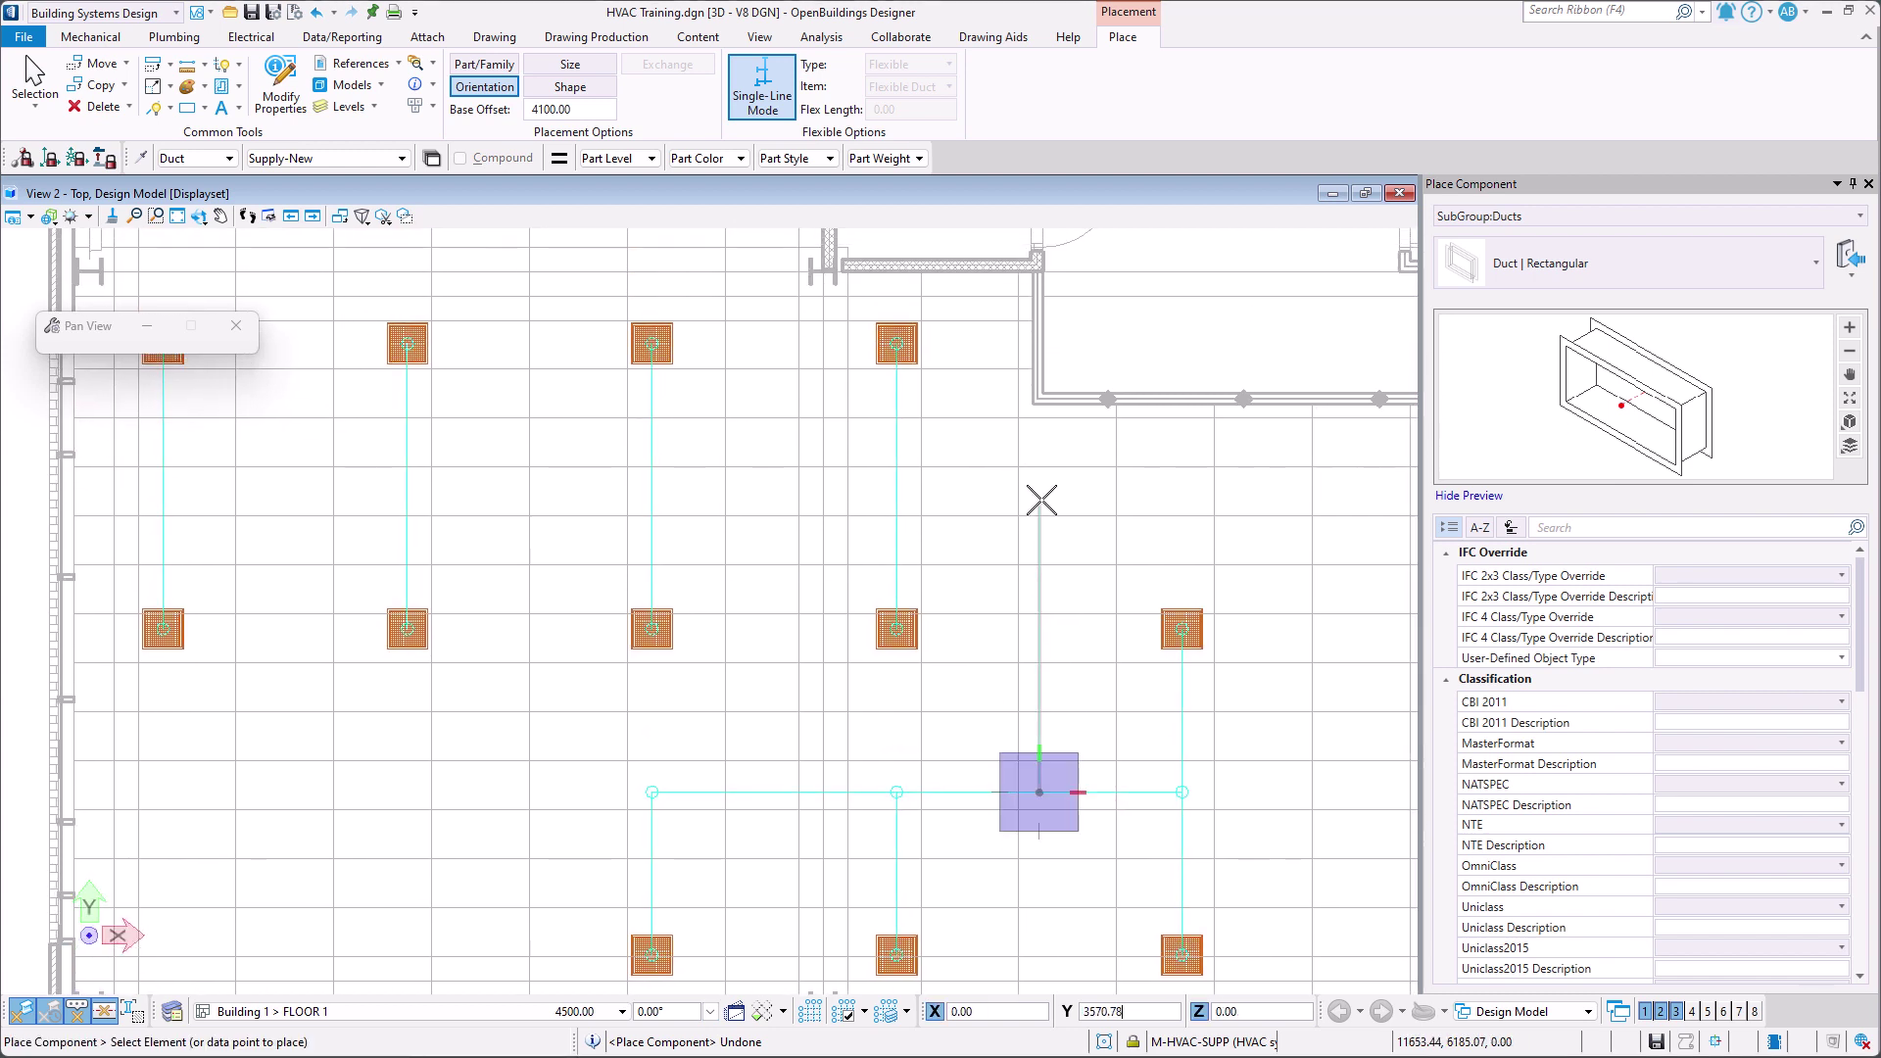
key("BackSpace")
key("BackSpace")
key("BackSpace")
key("BackSpace")
key("BackSpace")
key("BackSpace")
key("BackSpace")
type("3750")
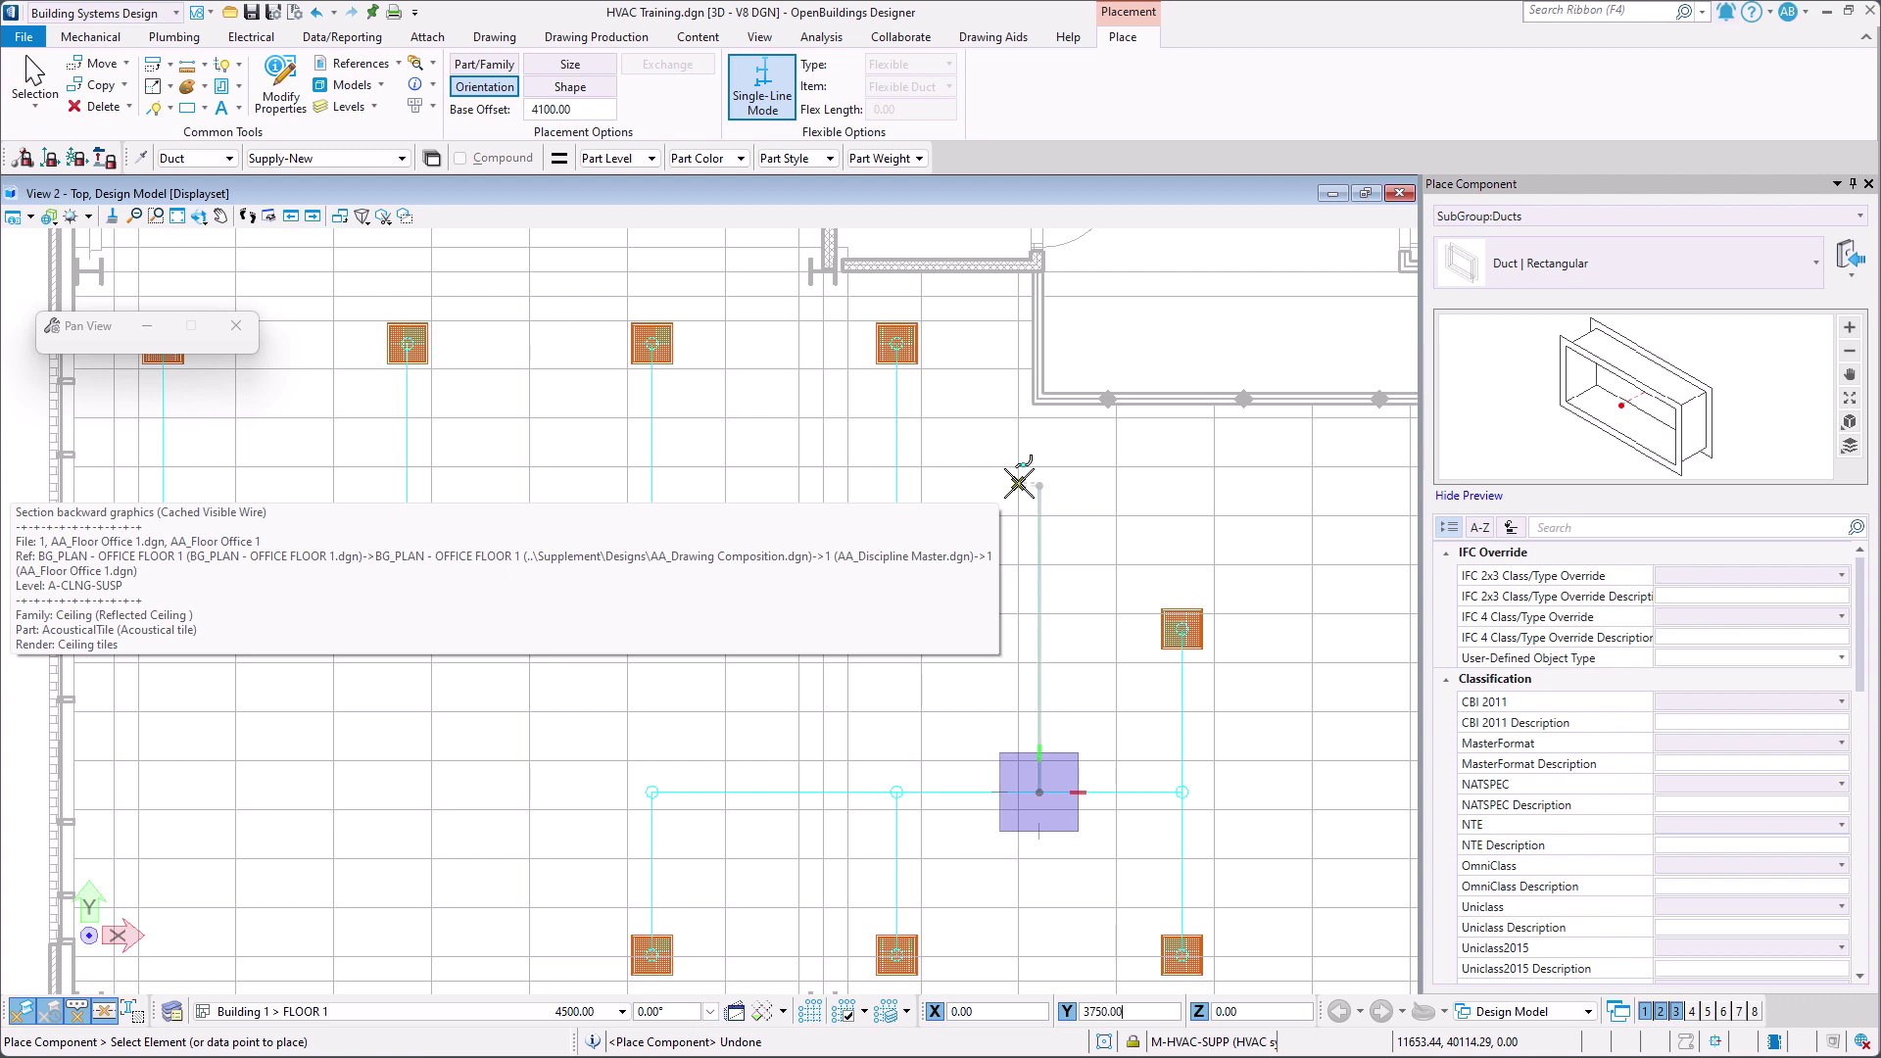
left_click(1024, 487)
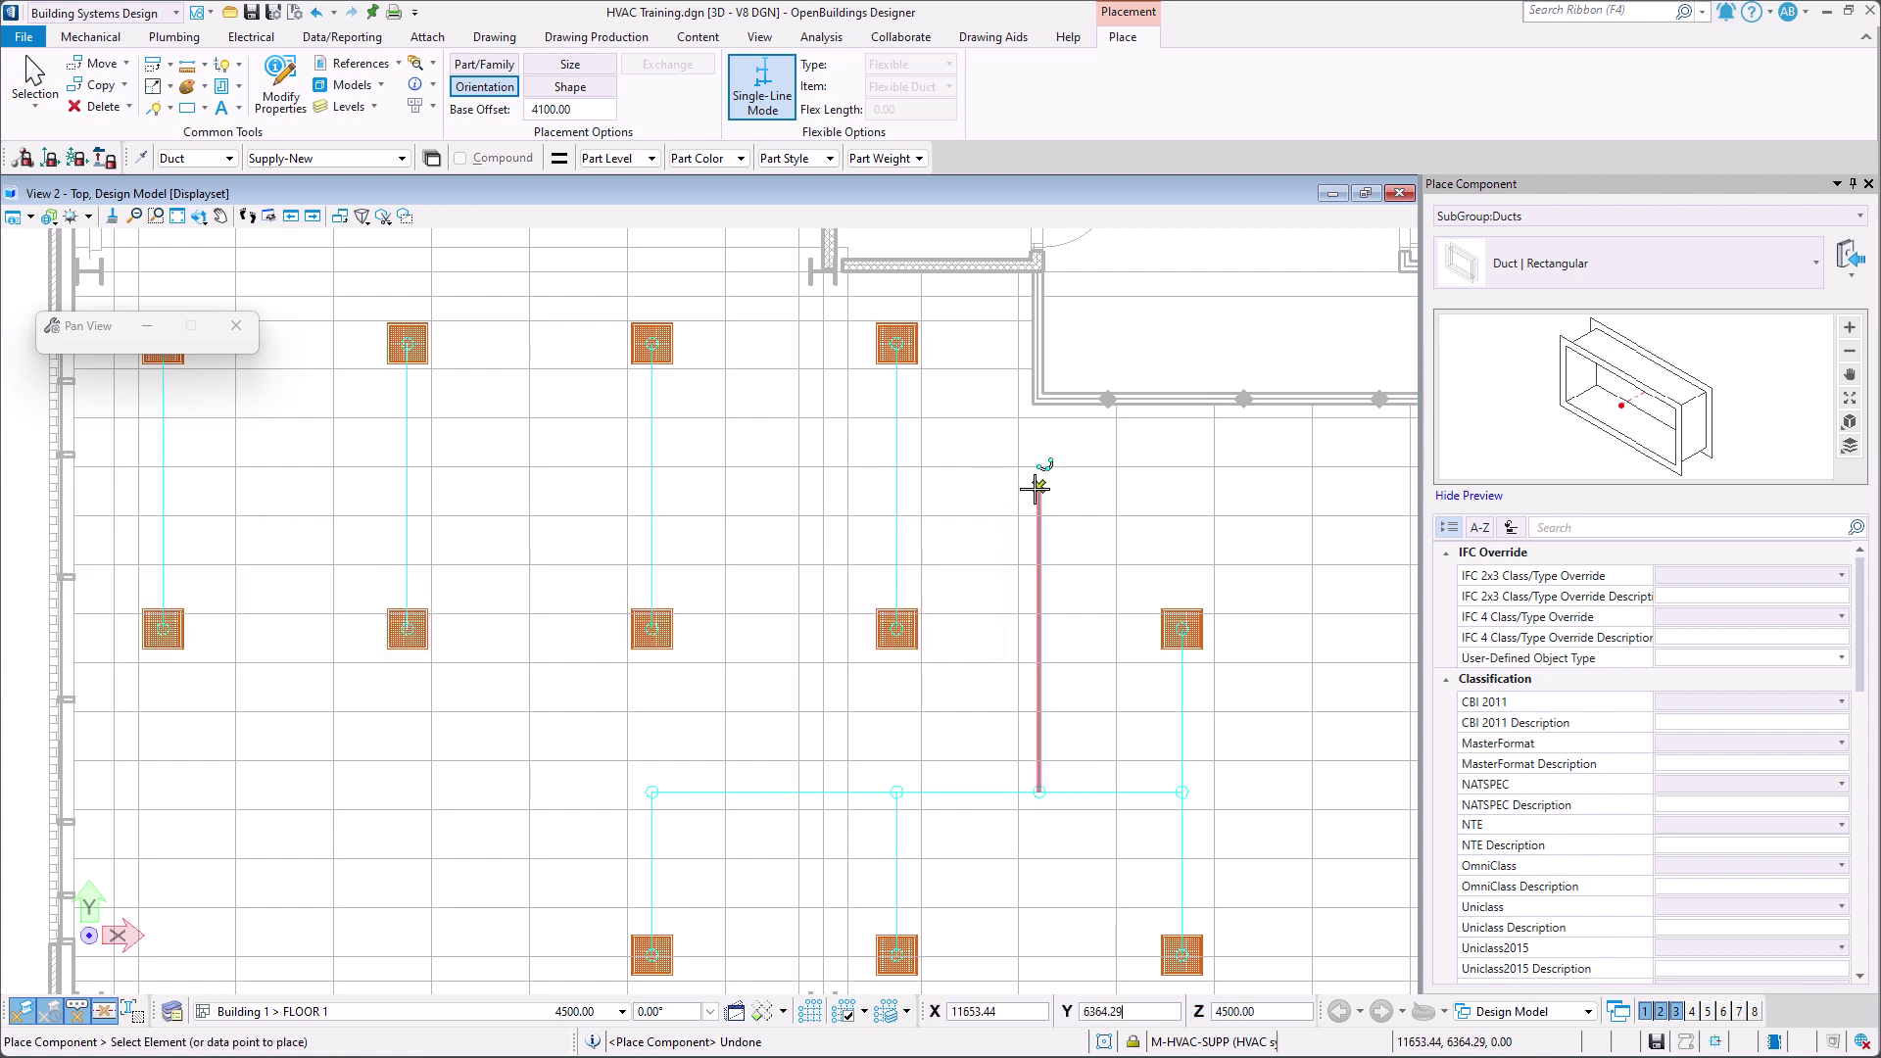
Run a duct left from the riser top, joining each of the four upper diffuser drops.
left_click(1036, 490)
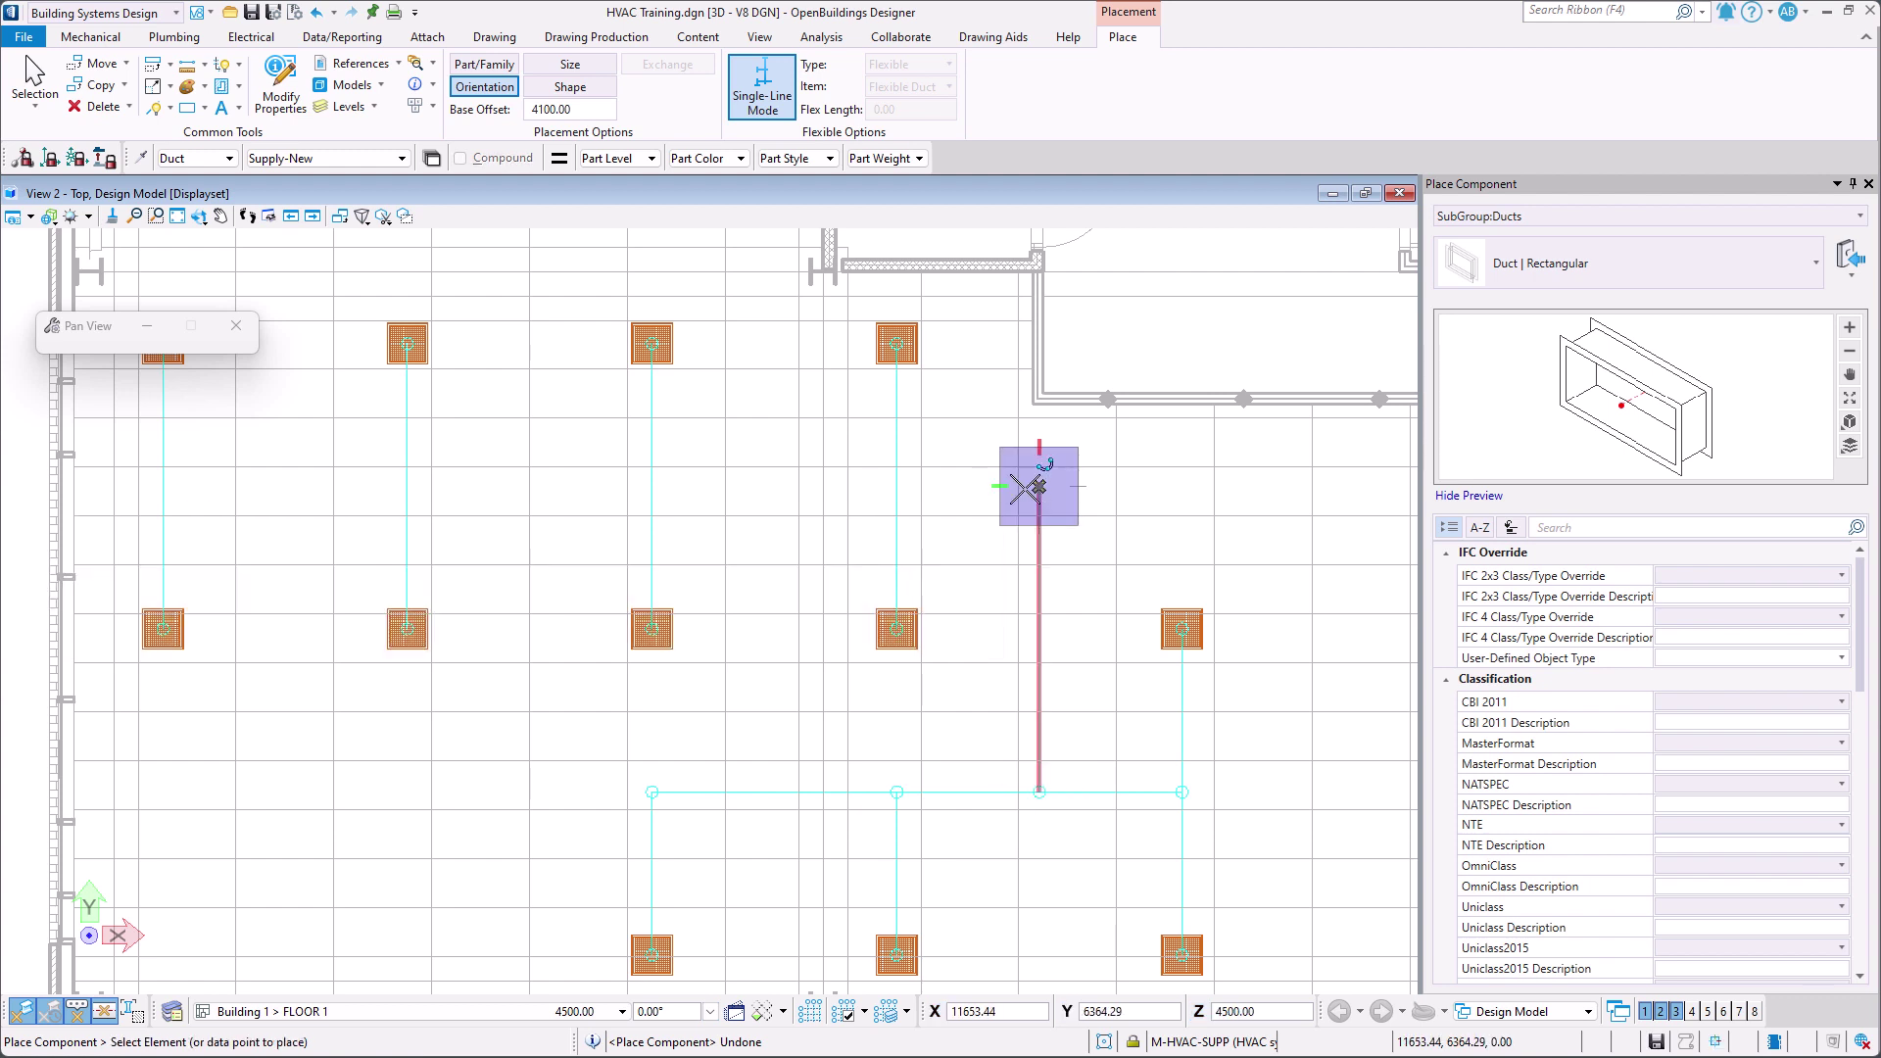
left_click(895, 487)
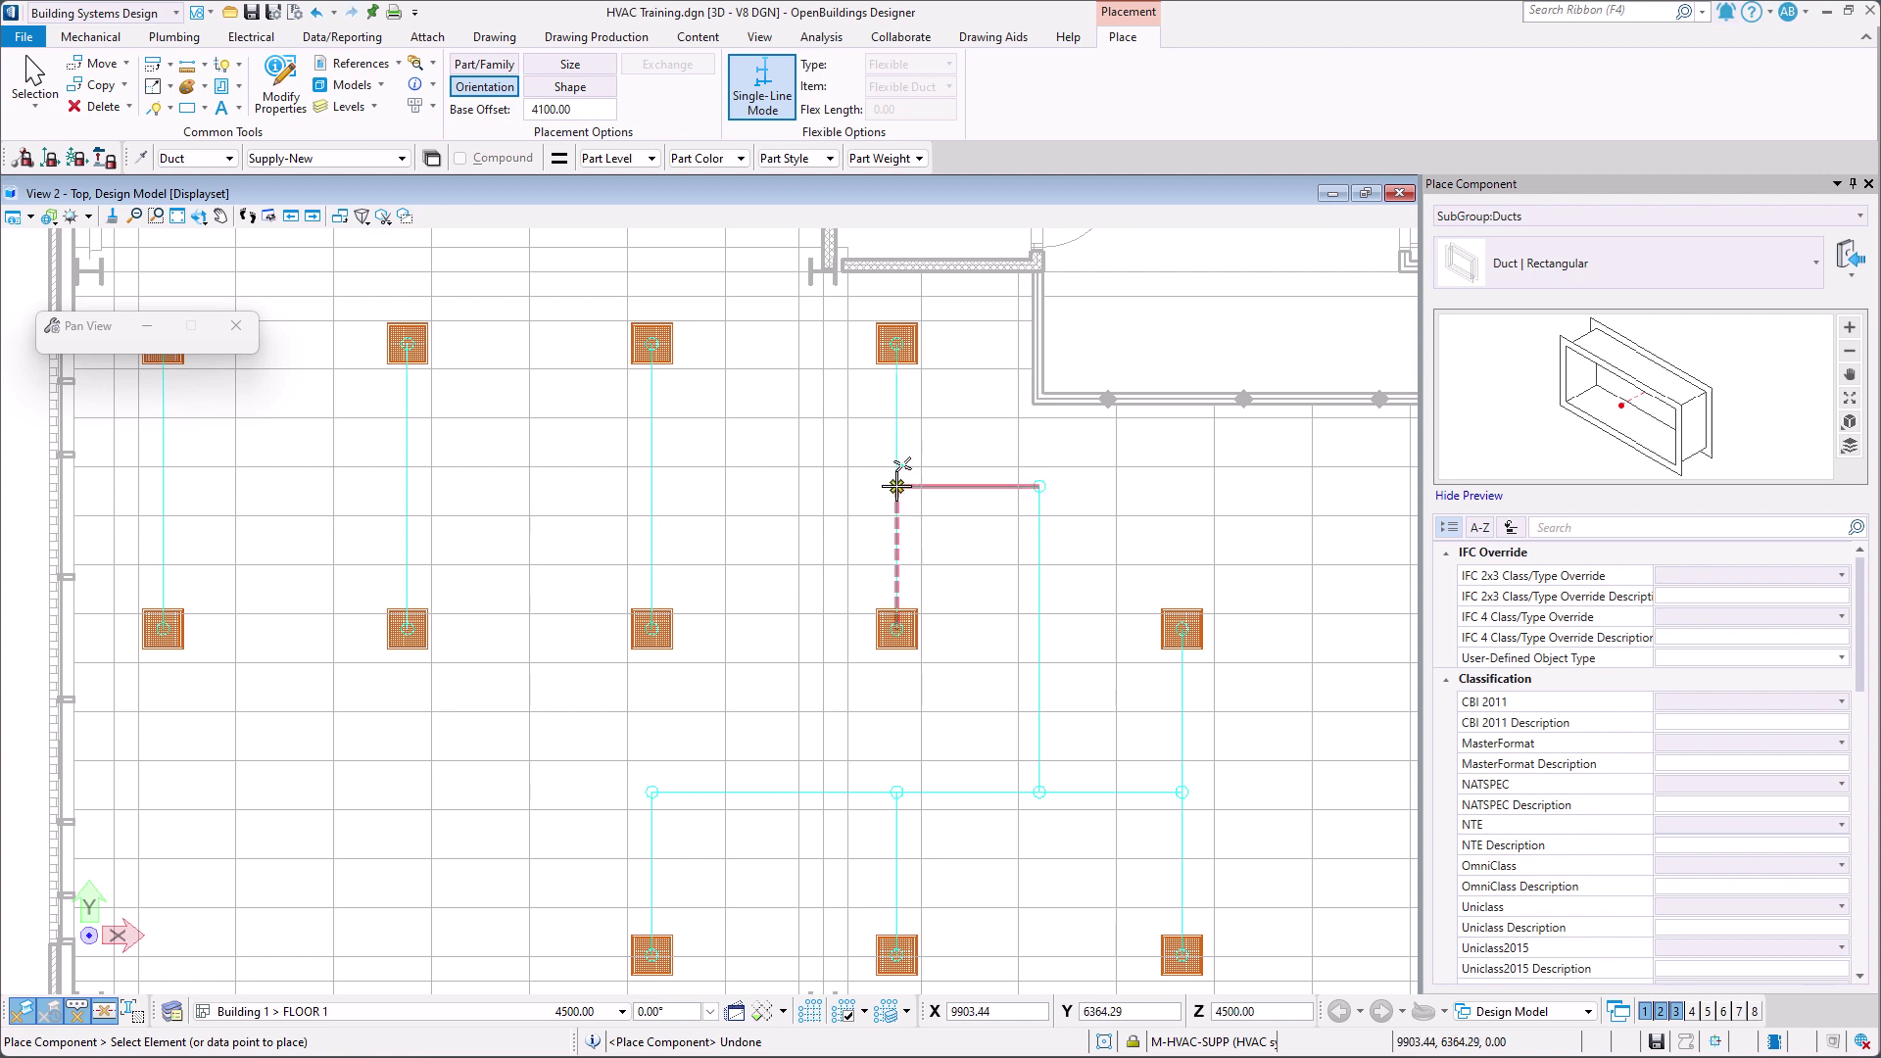
left_click(896, 486)
left_click(652, 484)
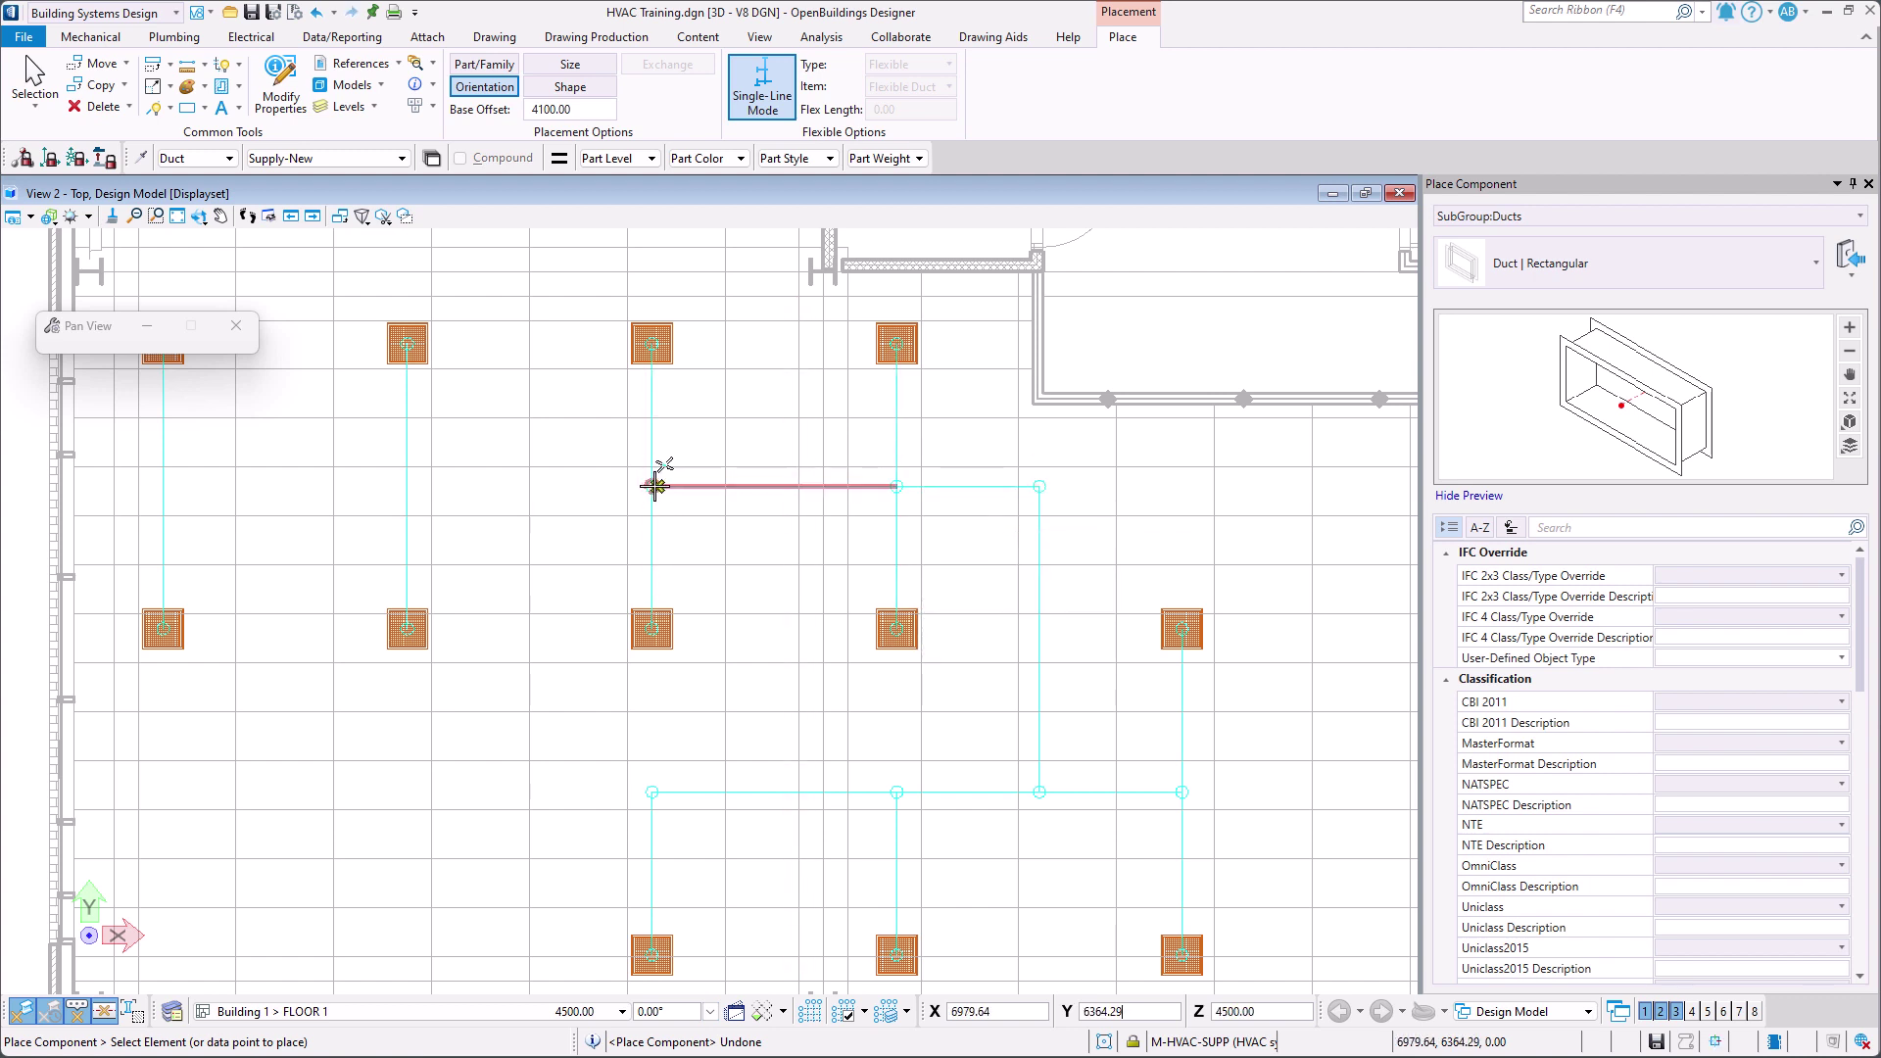
left_click(653, 486)
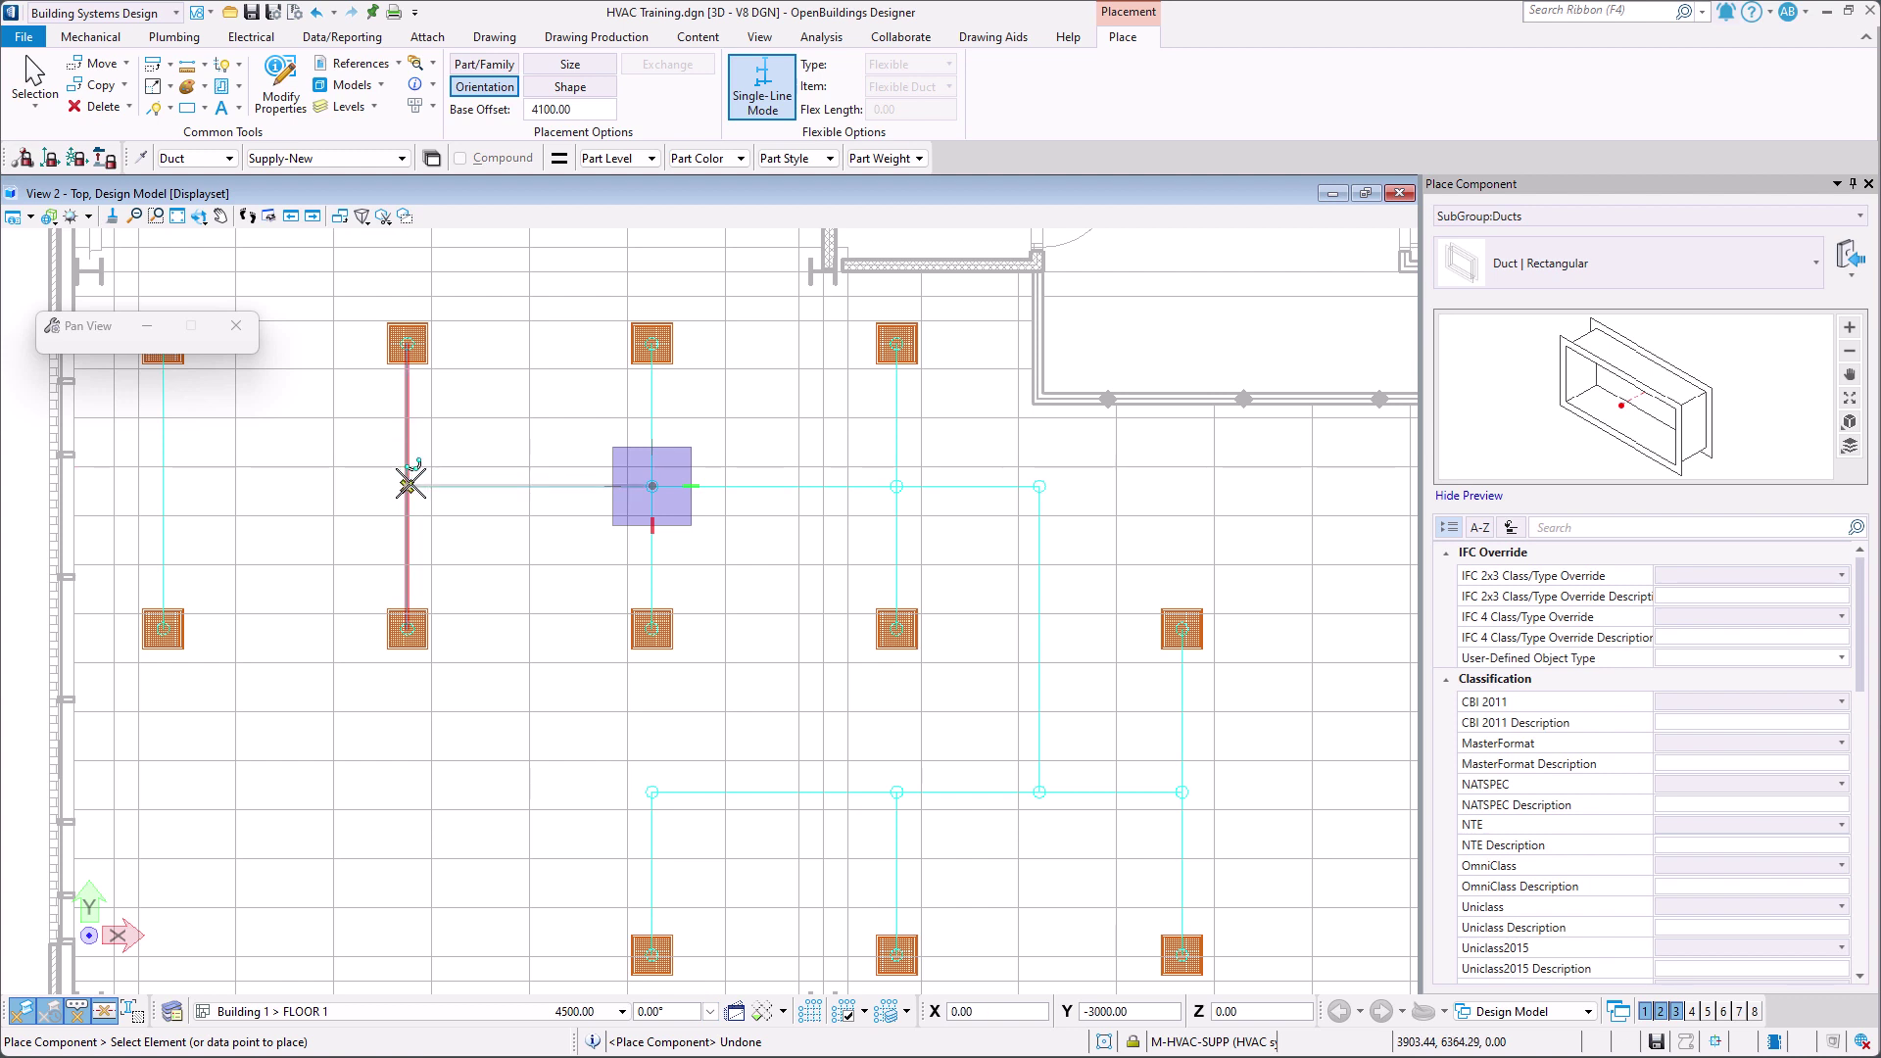
left_click(409, 484)
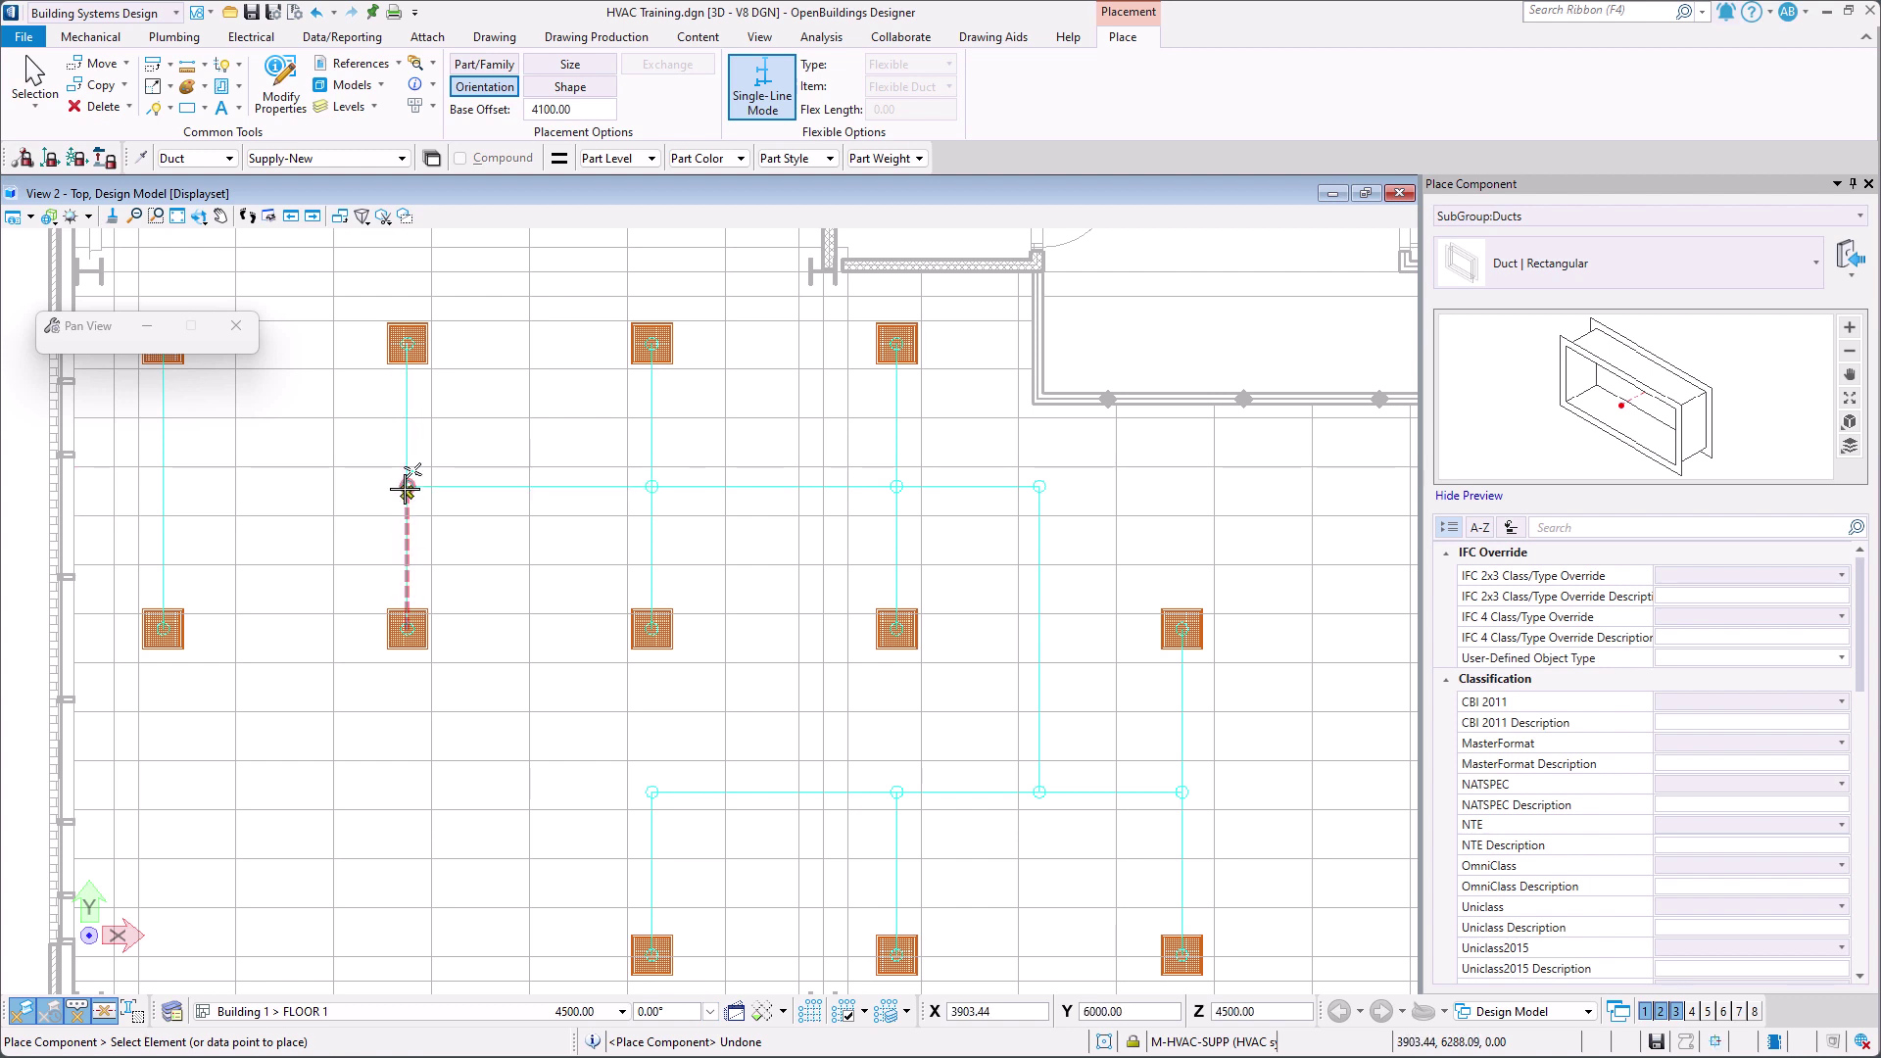
left_click(407, 486)
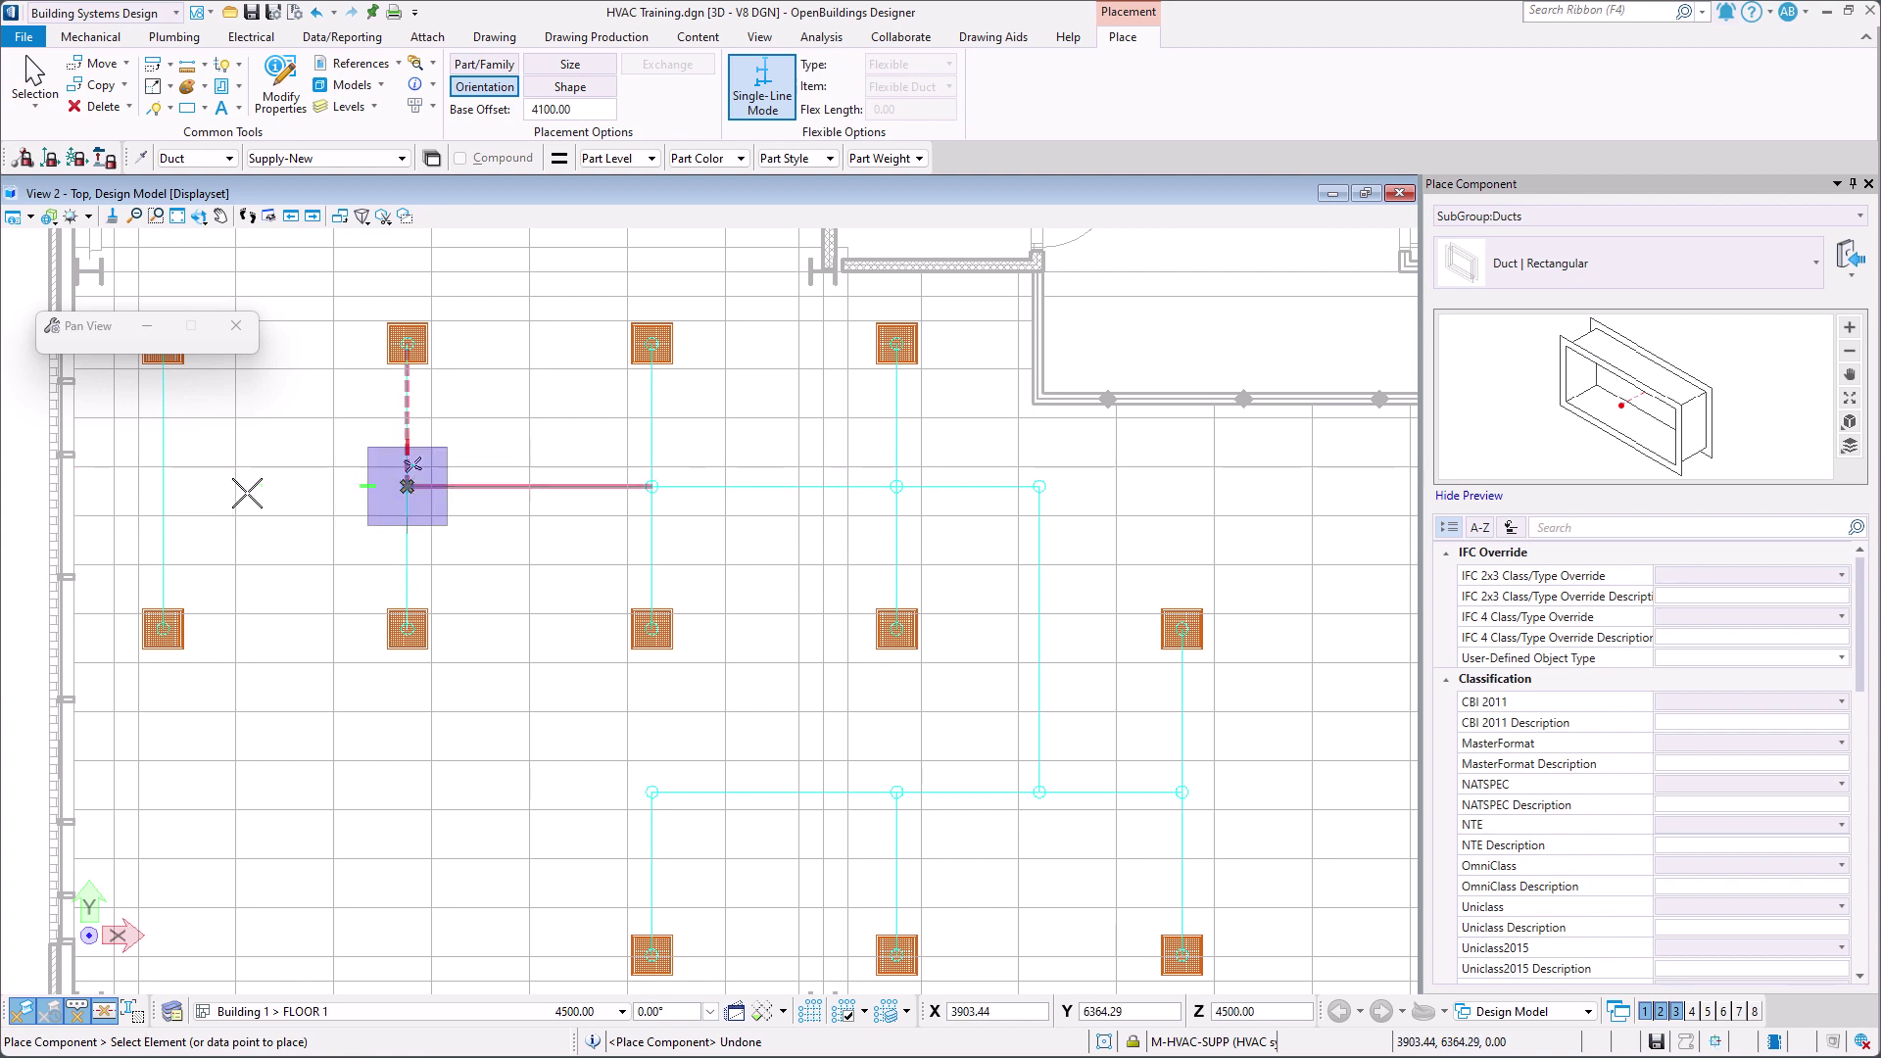
left_click(163, 484)
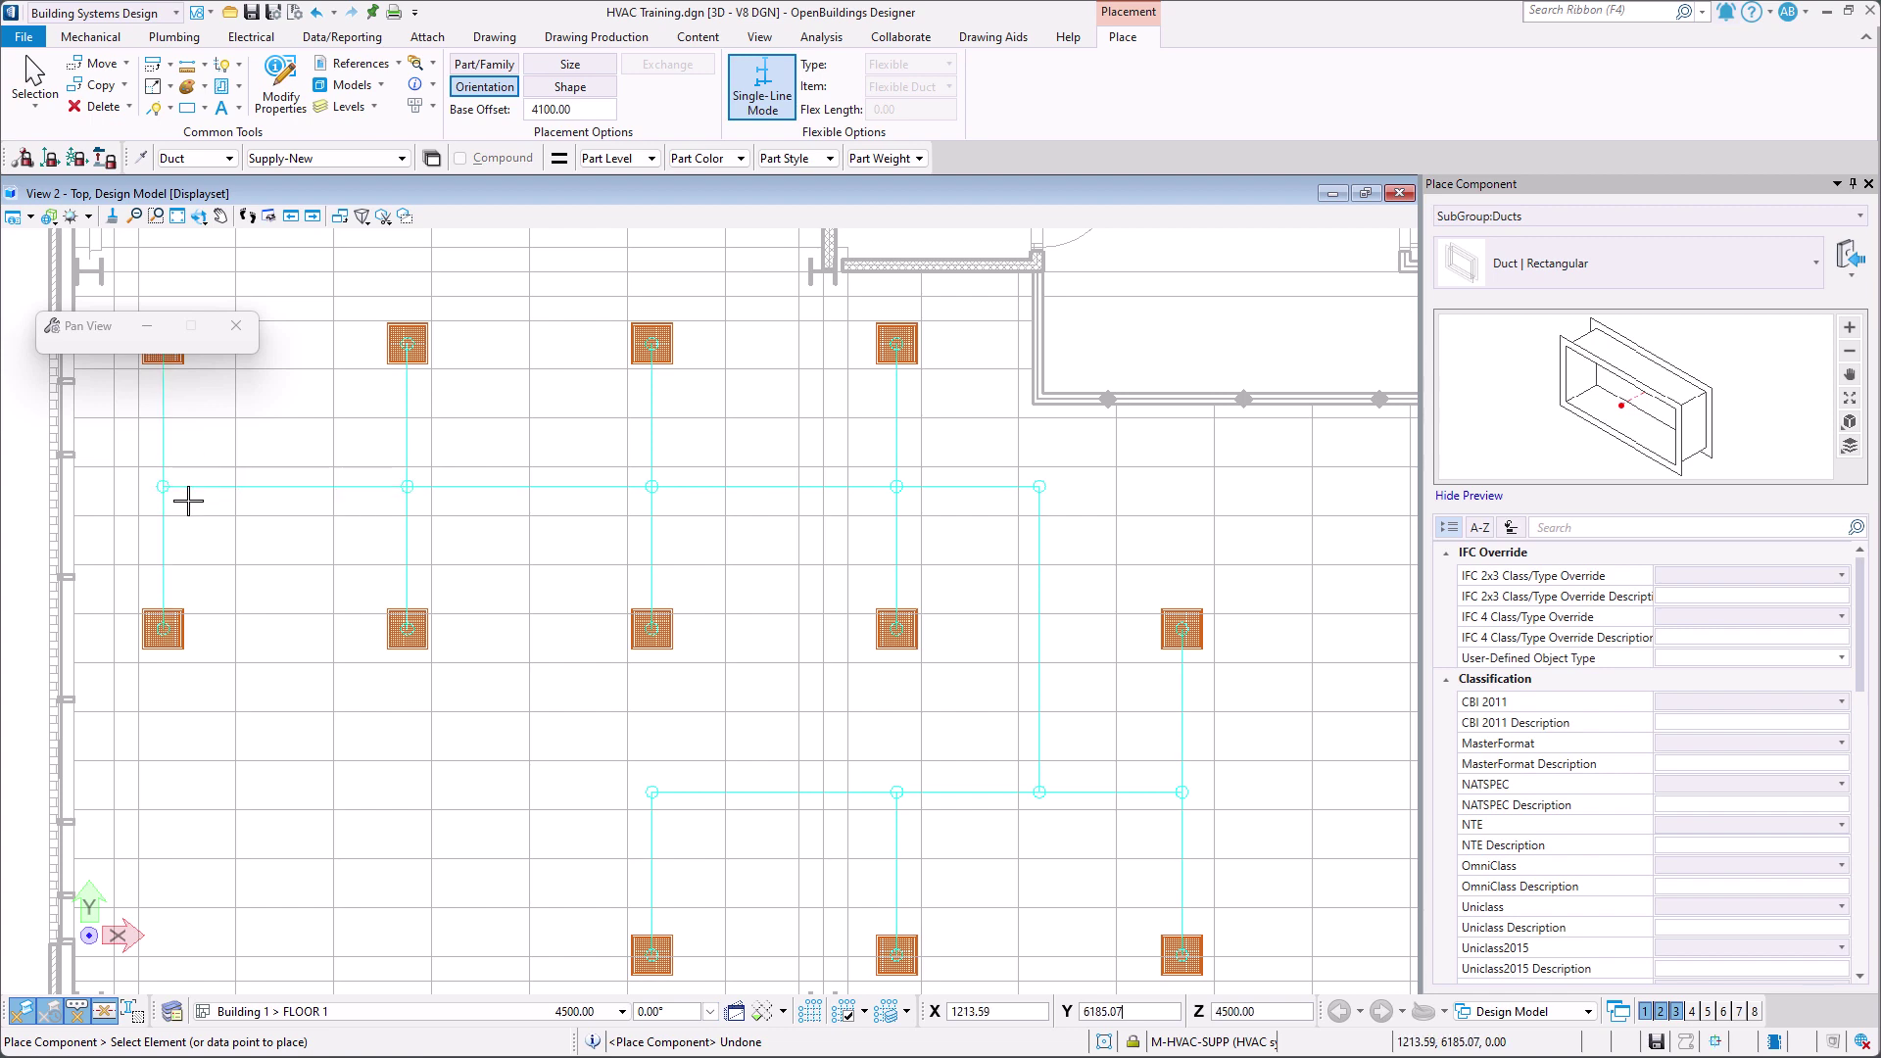
right_click(188, 500)
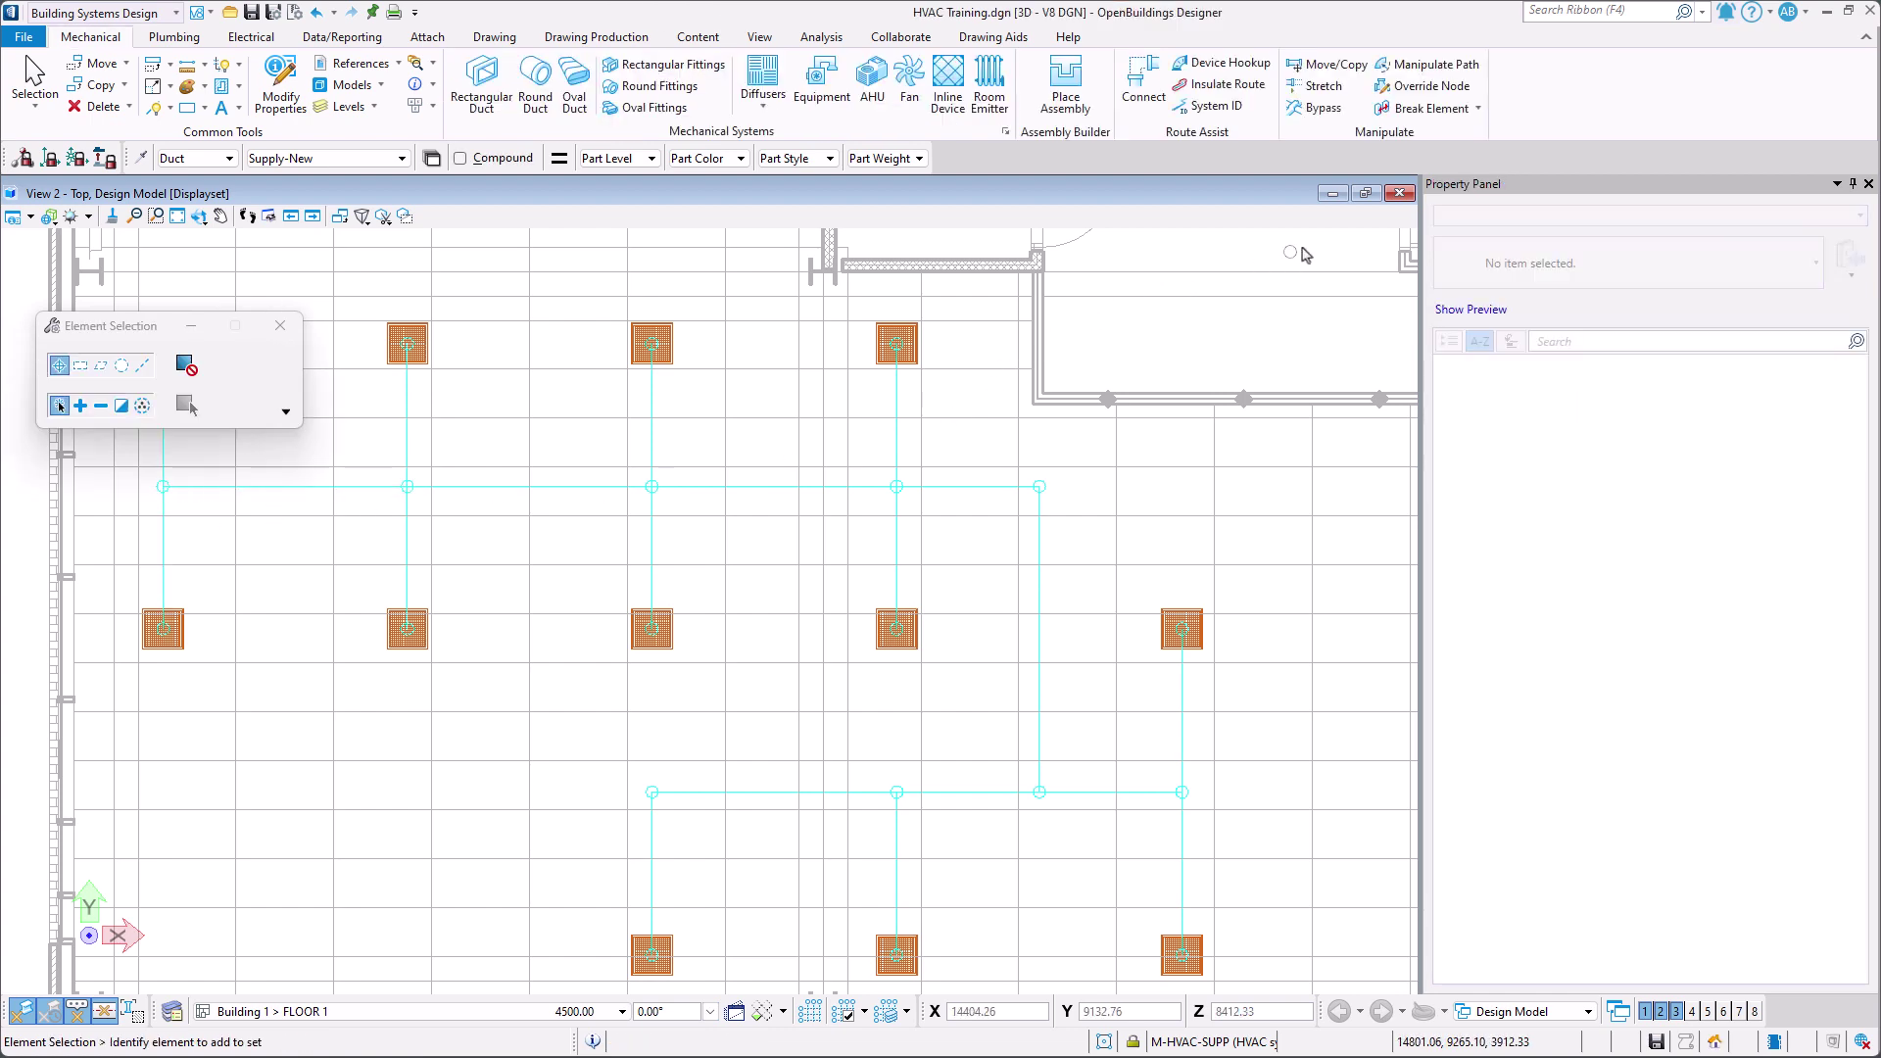
Restore the tiled views and rotate View 1 into an isometric 3D angle of the ducts.
left_click(1367, 194)
left_click(1316, 216)
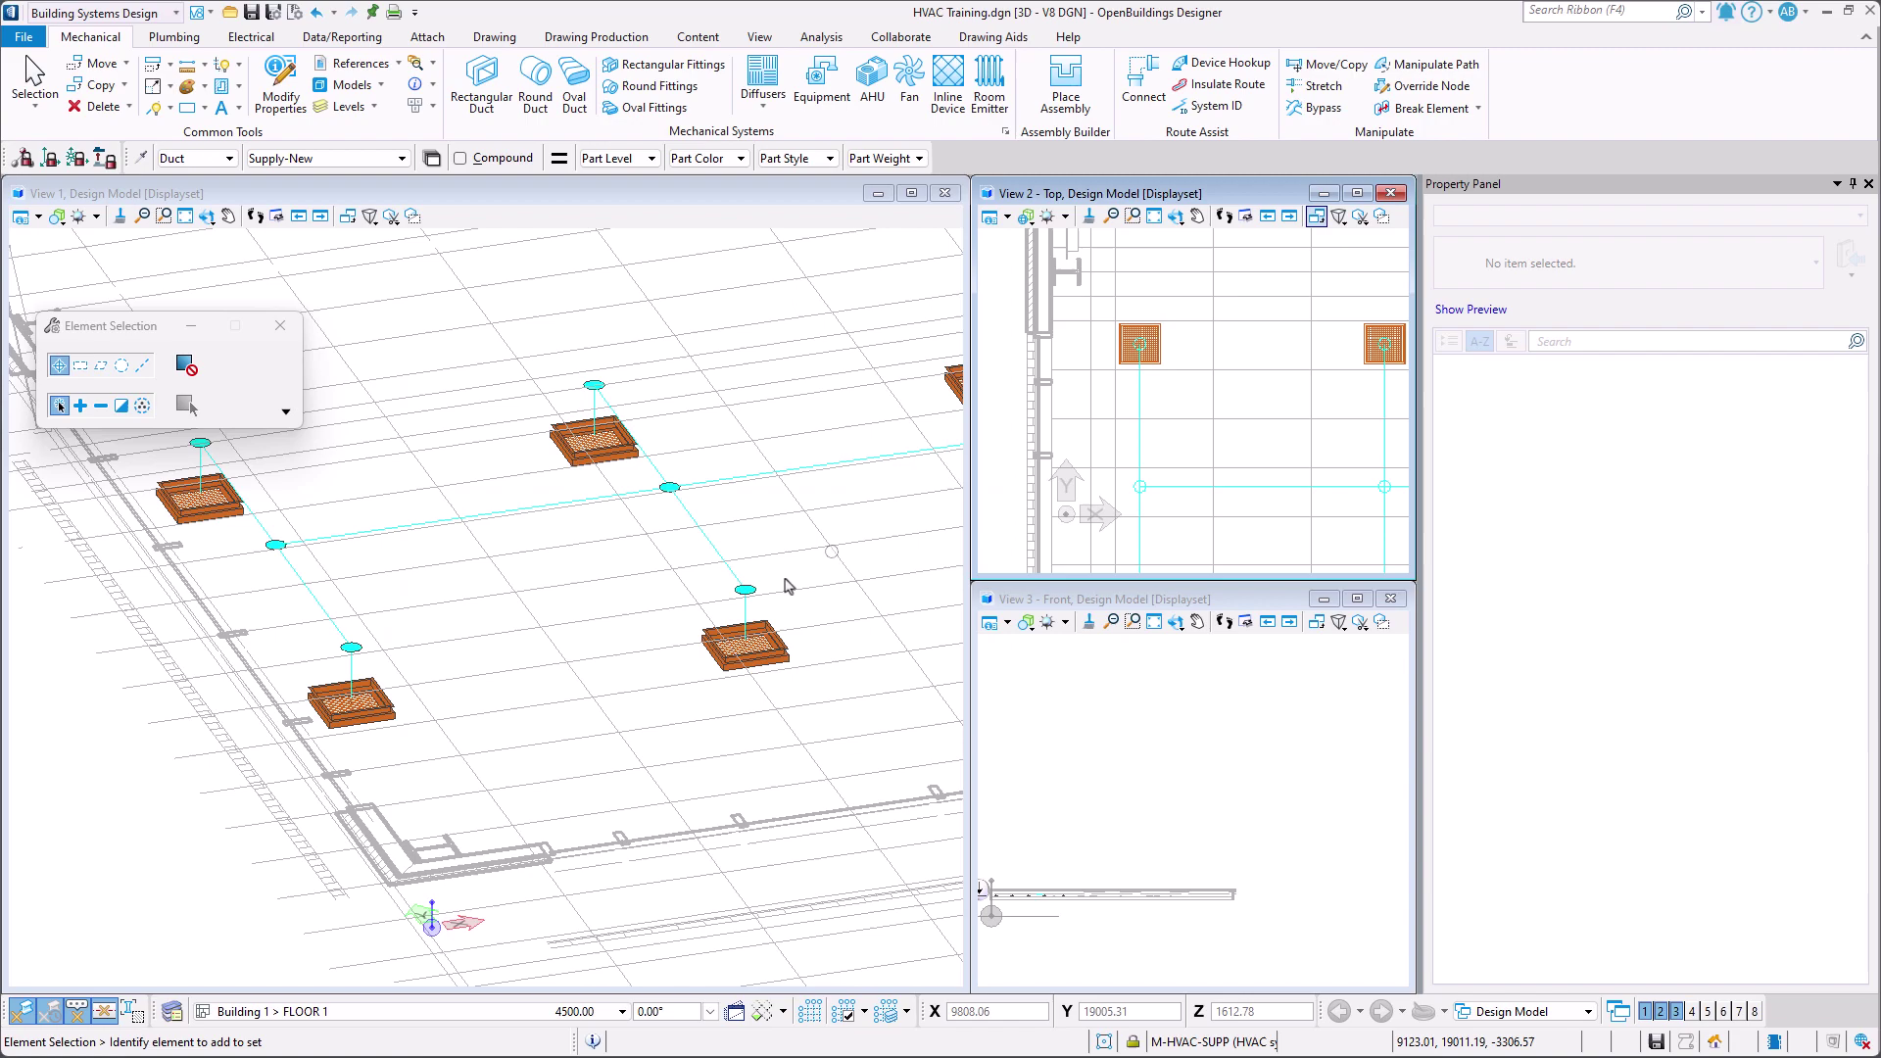
left_click(591, 660)
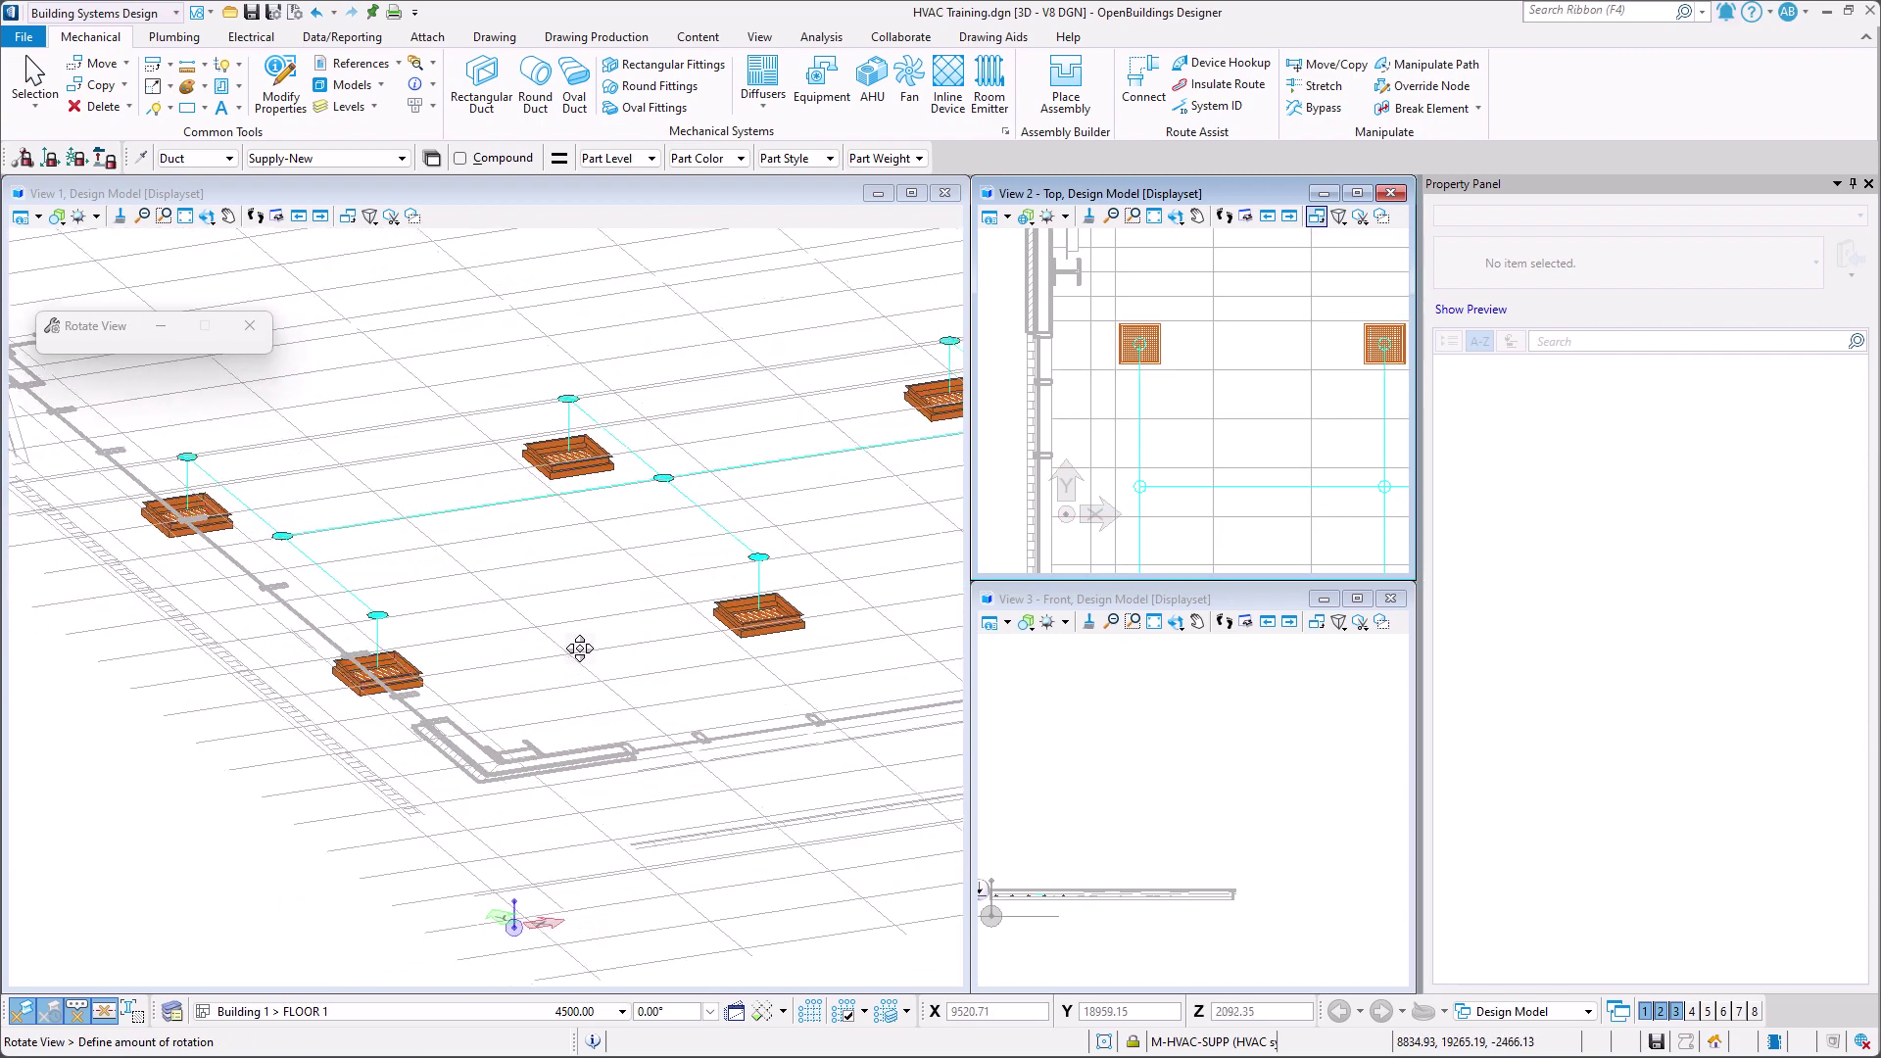
left_click(480, 657)
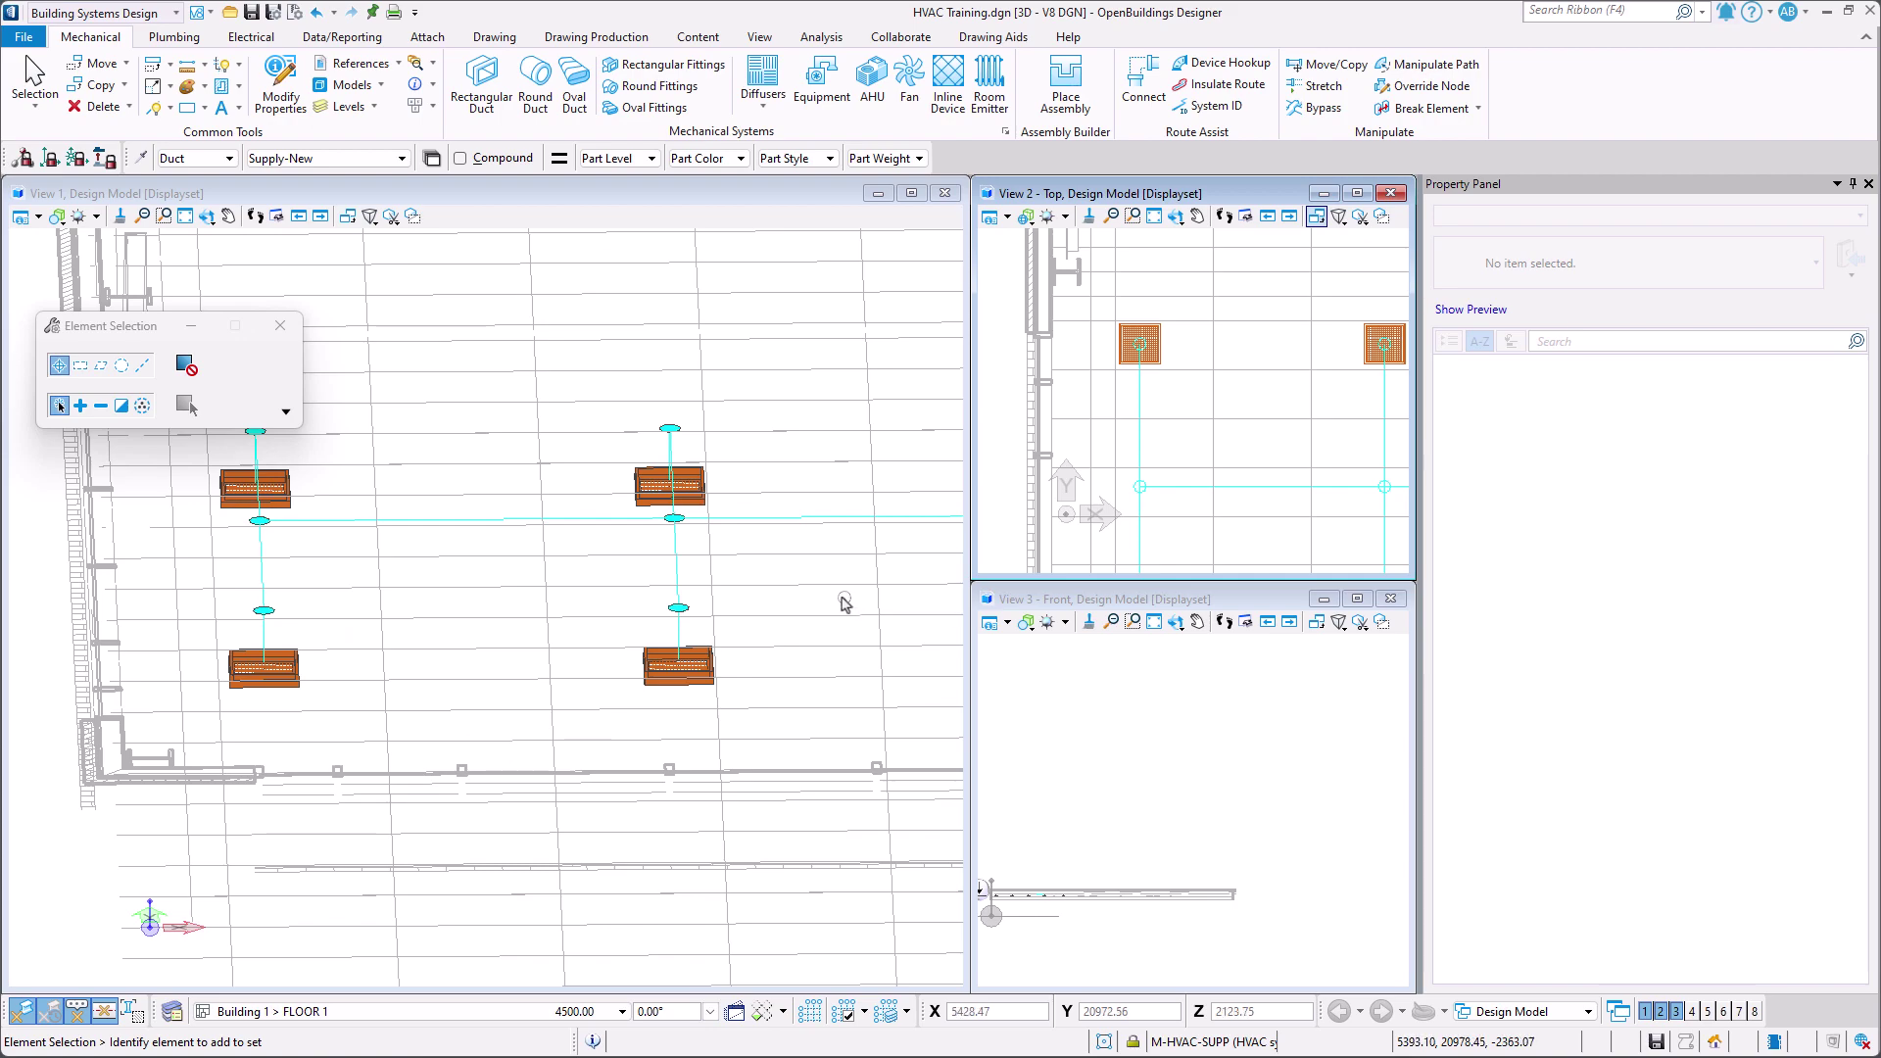
middle_click_drag(597, 315, 570, 544, "shift")
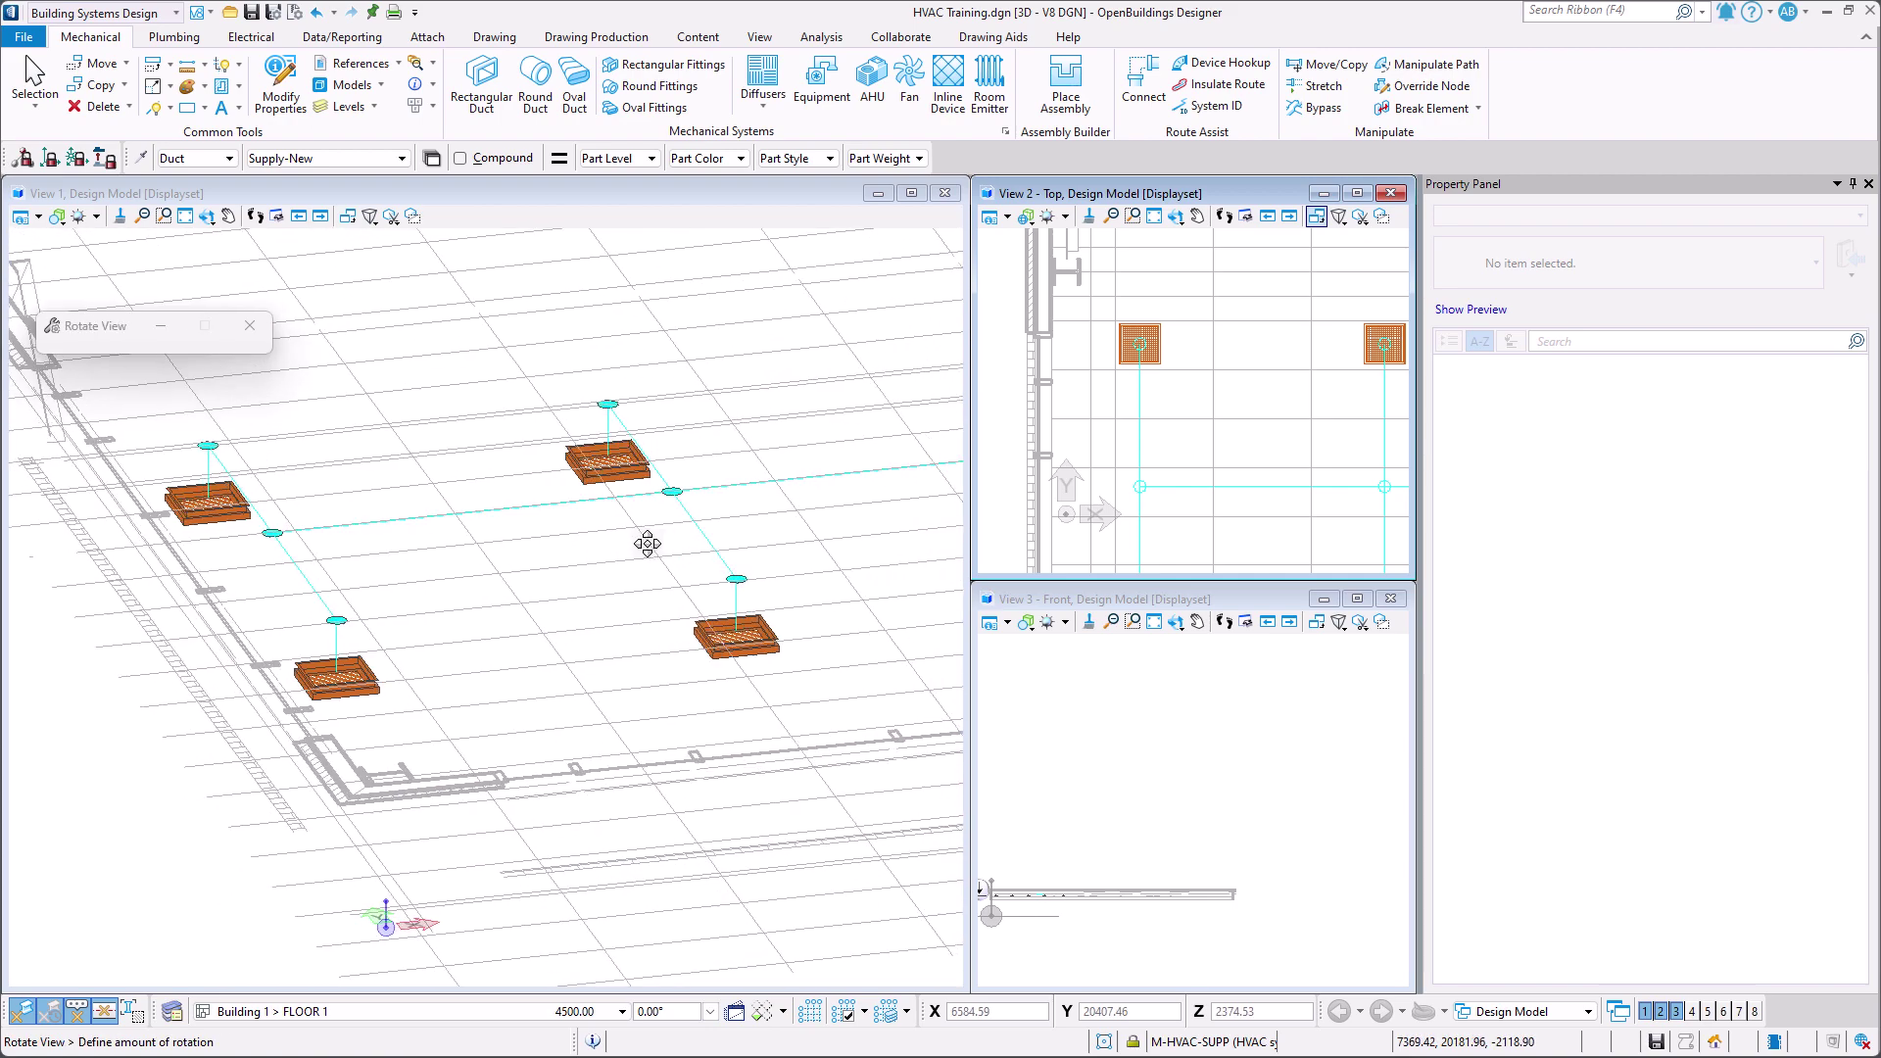
left_click(650, 538)
left_click(399, 64)
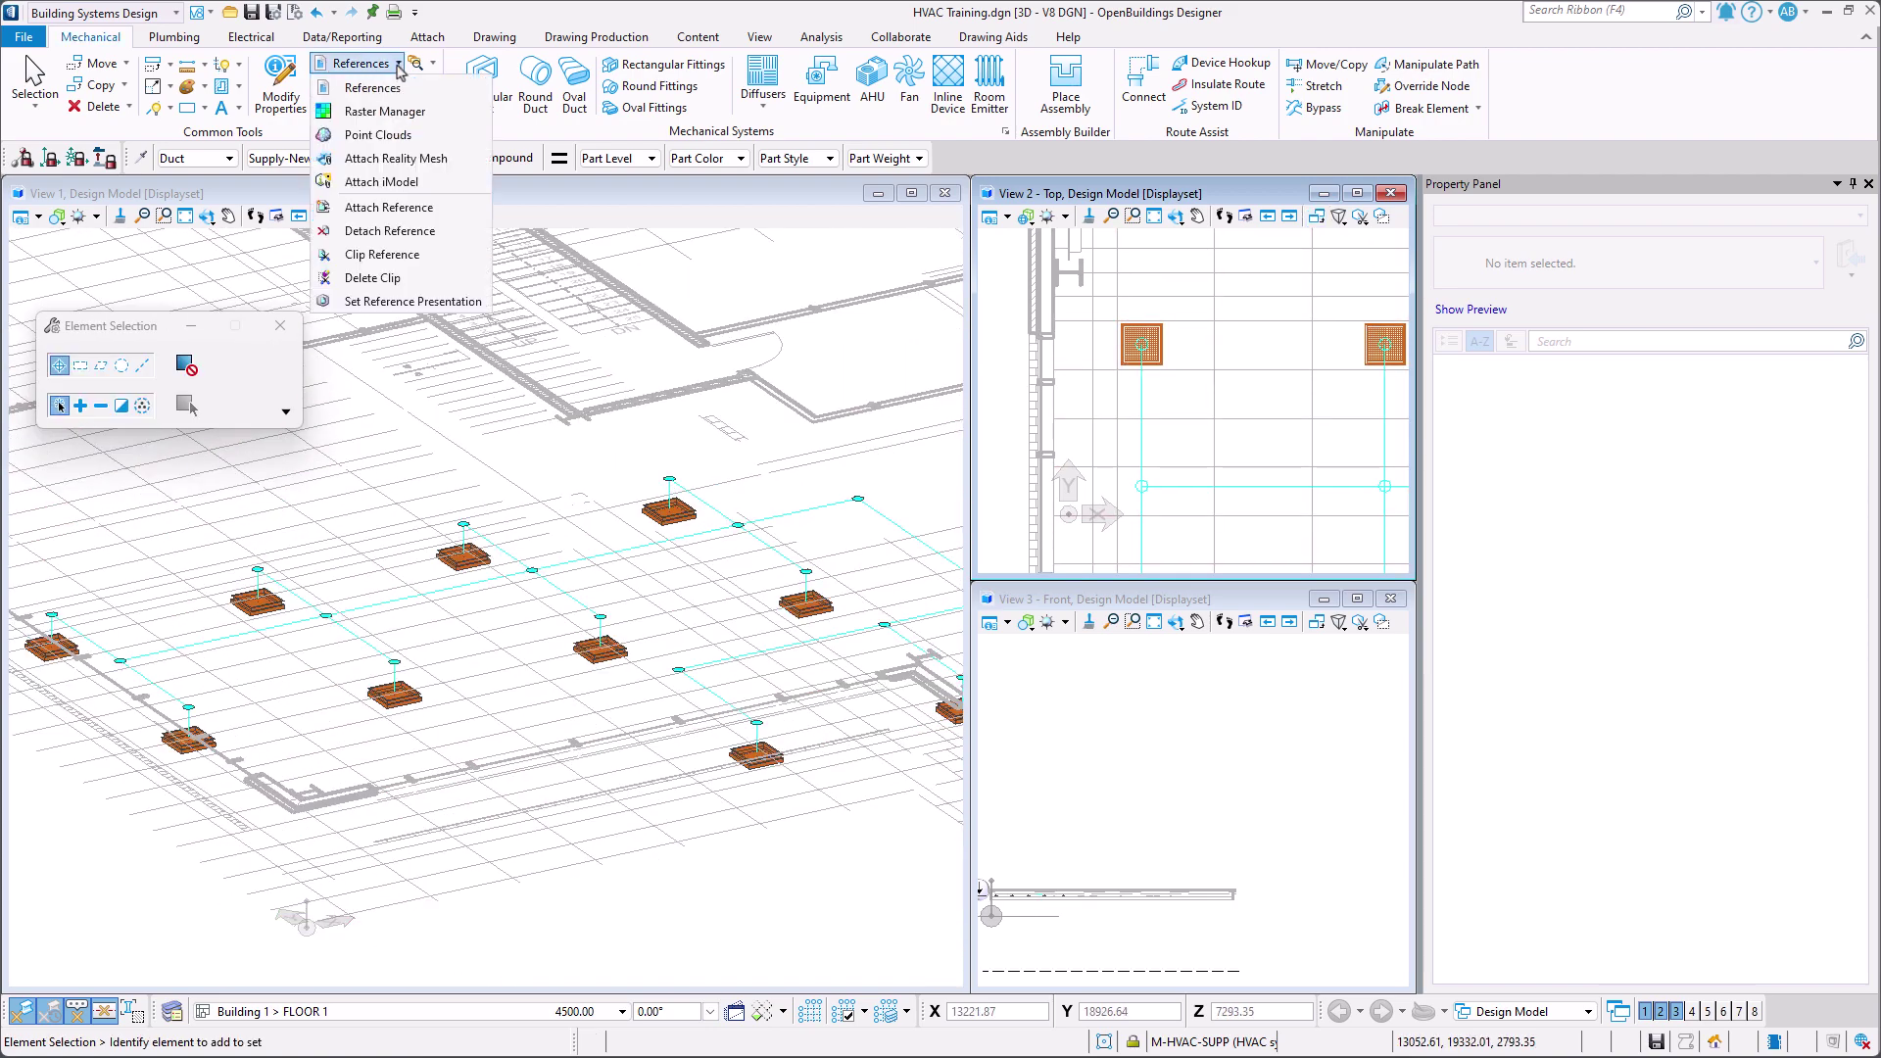
Clear the Display checkbox for BG_PLAN - OFFICE FLOOR 1.dgn in the References list.
left_click(373, 88)
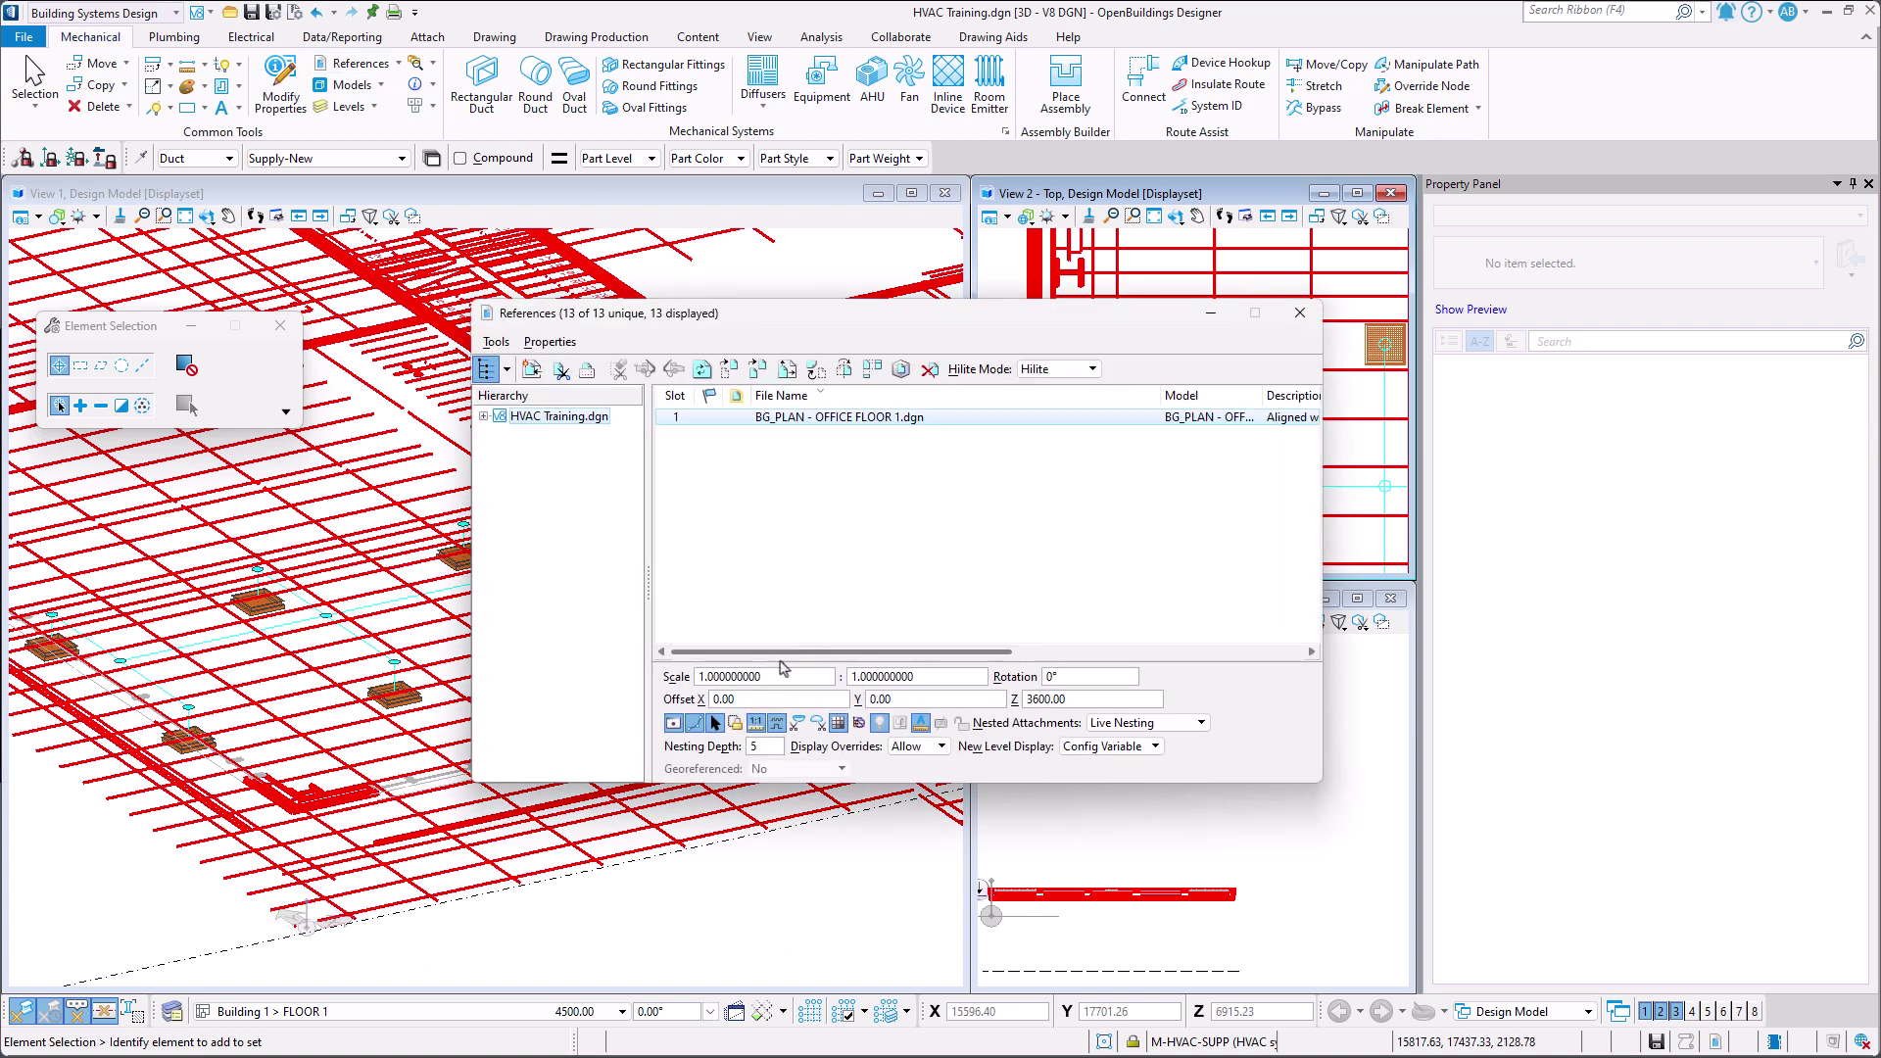
left_click_drag(781, 654, 1019, 656)
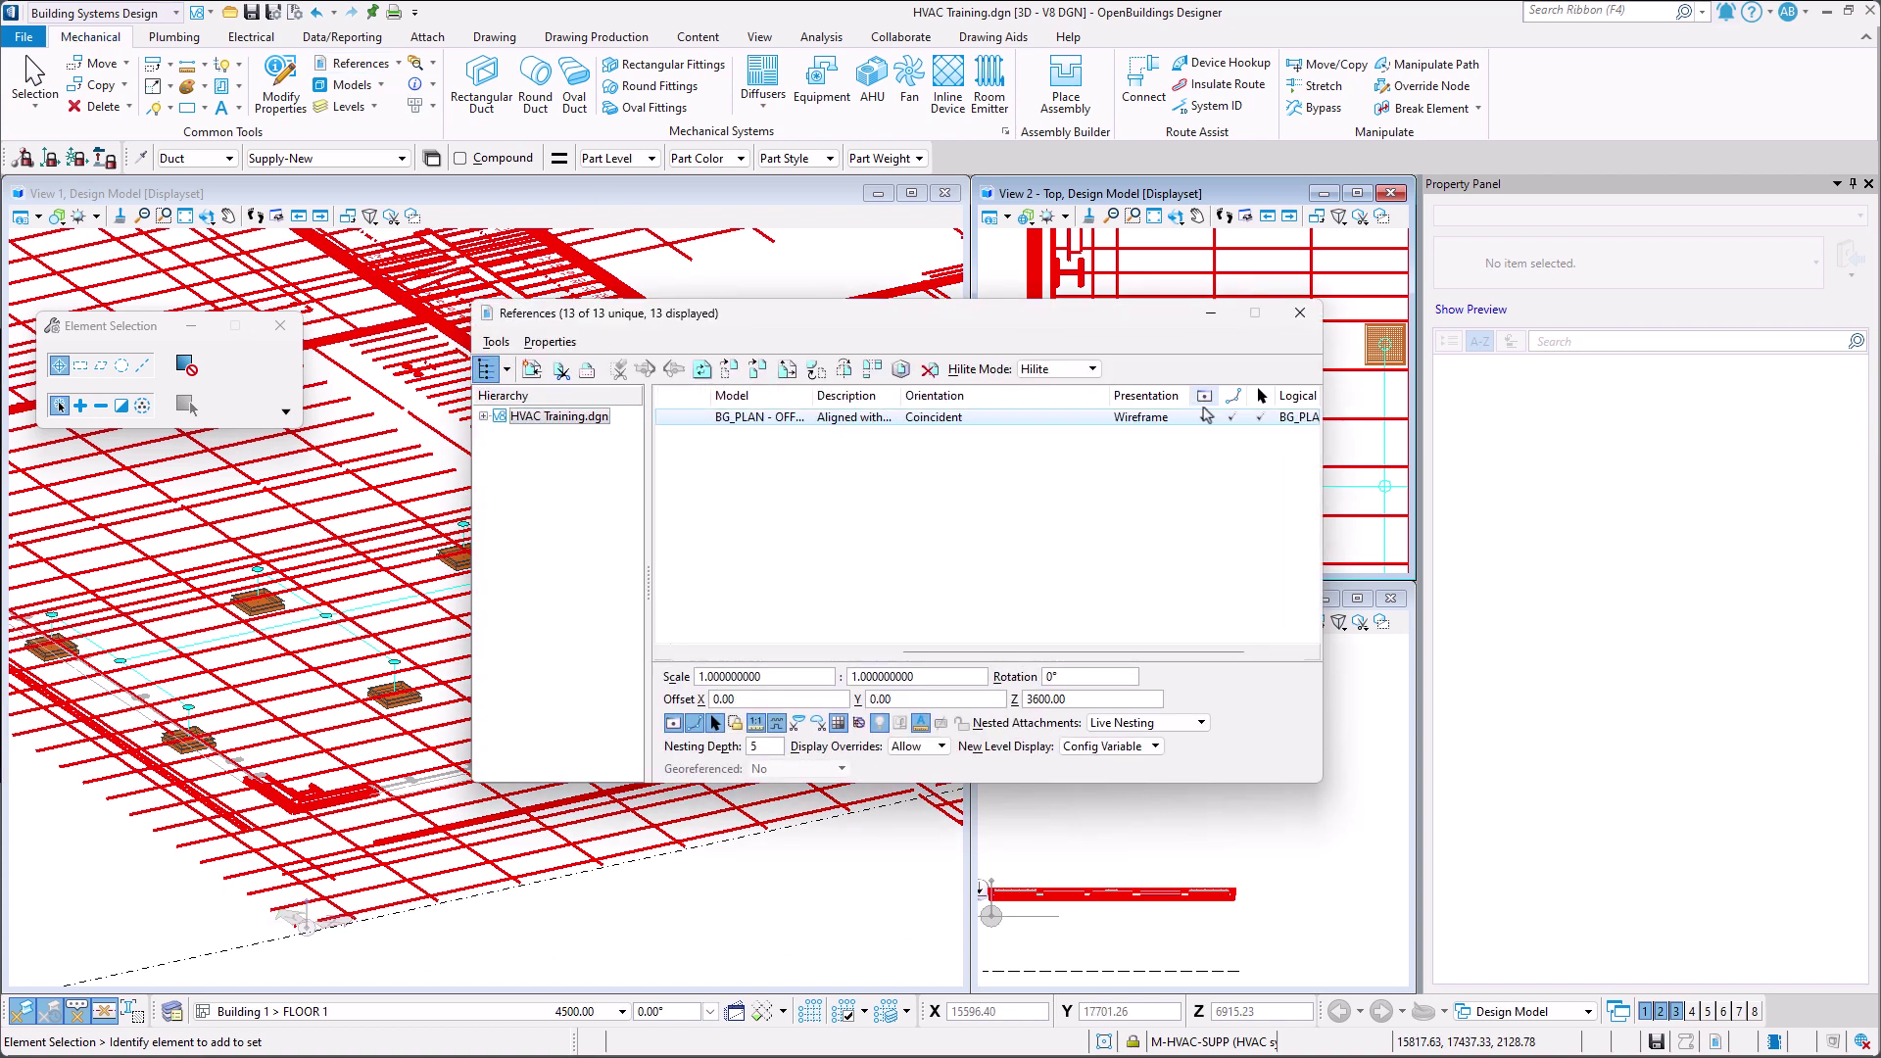
left_click(1204, 417)
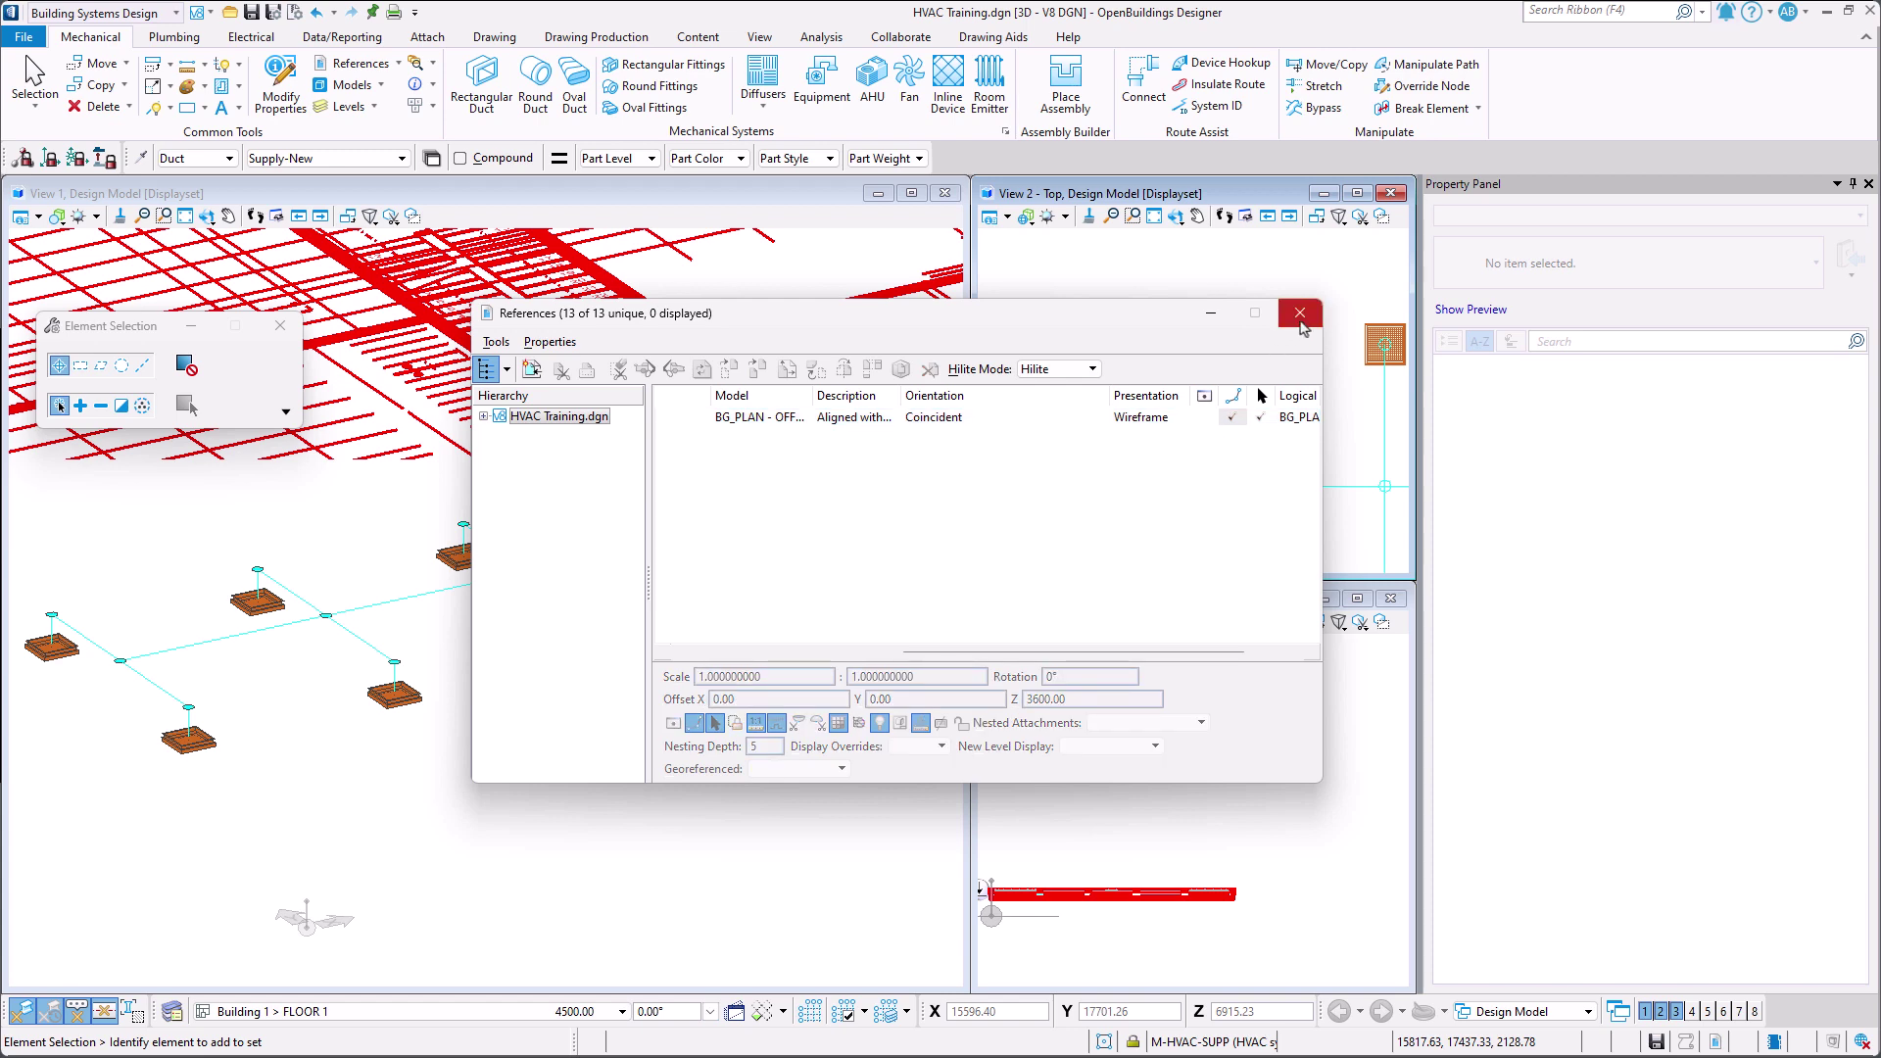
left_click(1300, 314)
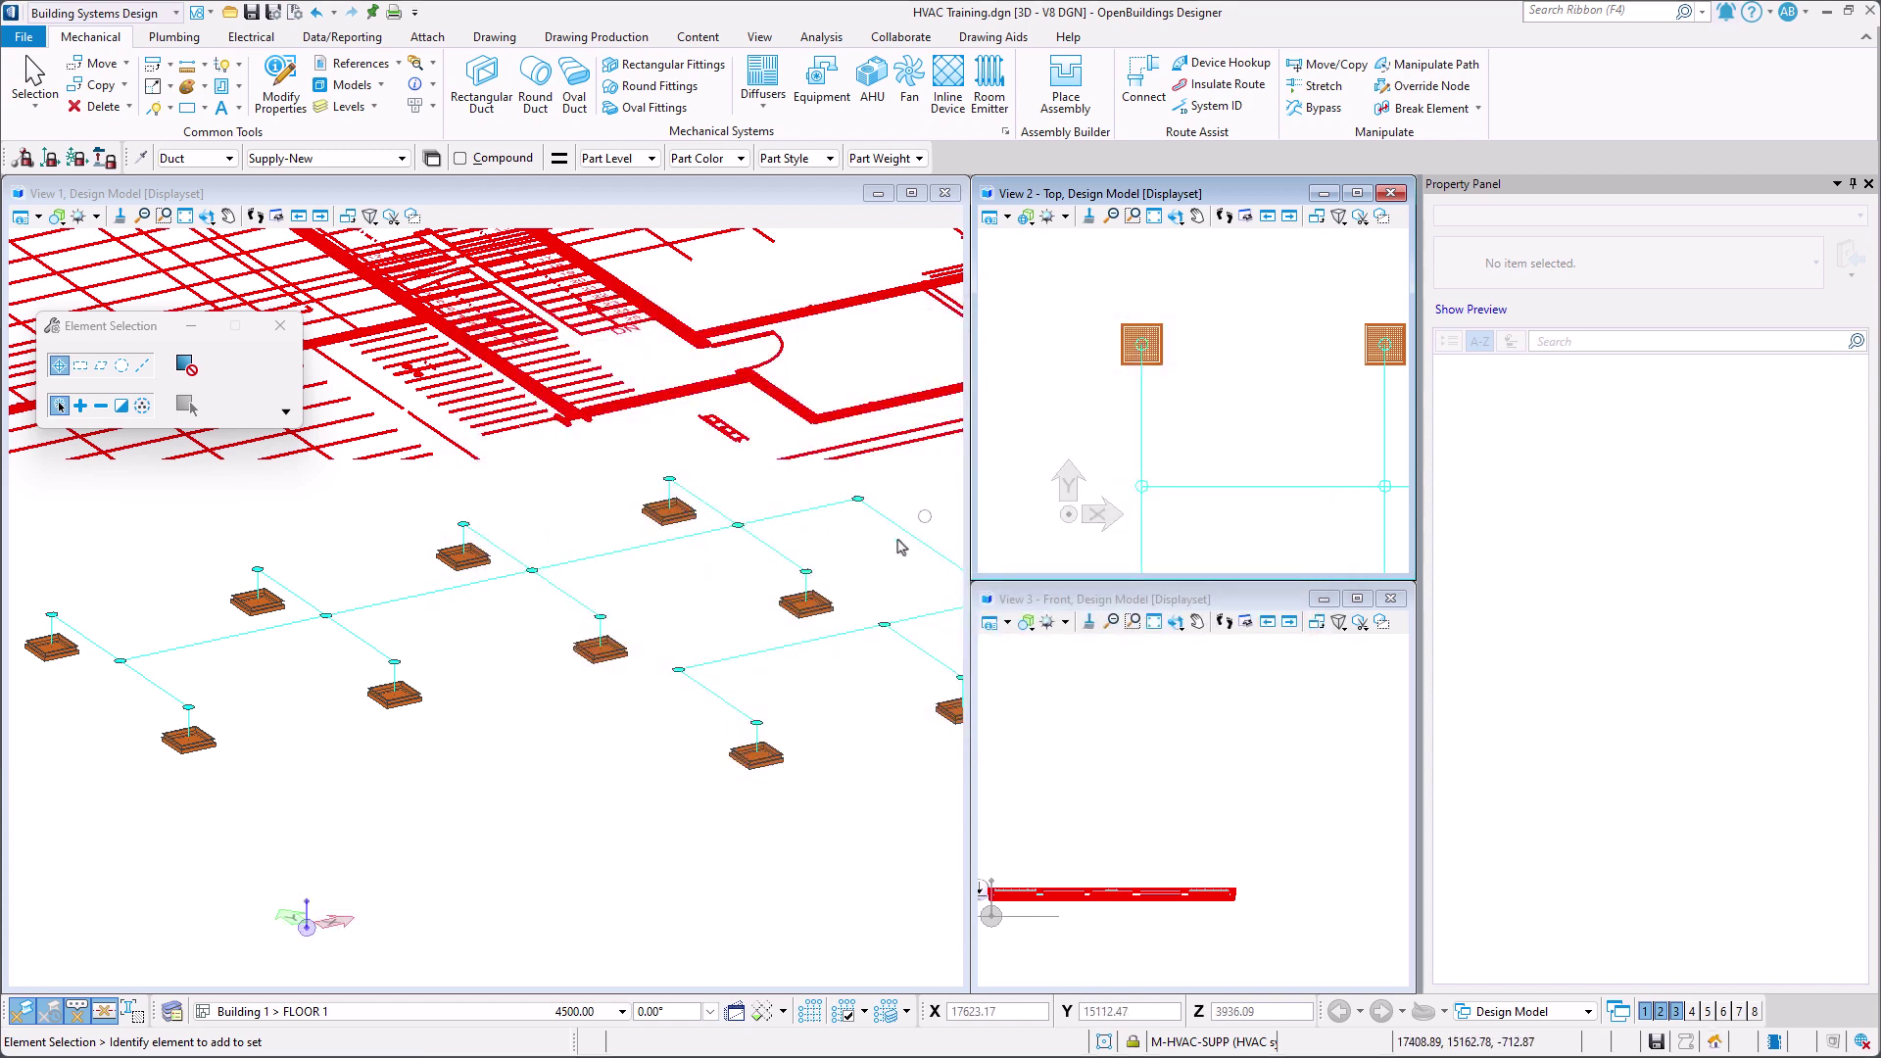
Maximize View 1, orbit and pan it, then fit the whole duct network in view.
left_click(912, 193)
middle_click_drag(558, 829, 744, 807, "shift")
middle_click_drag(622, 781, 821, 805)
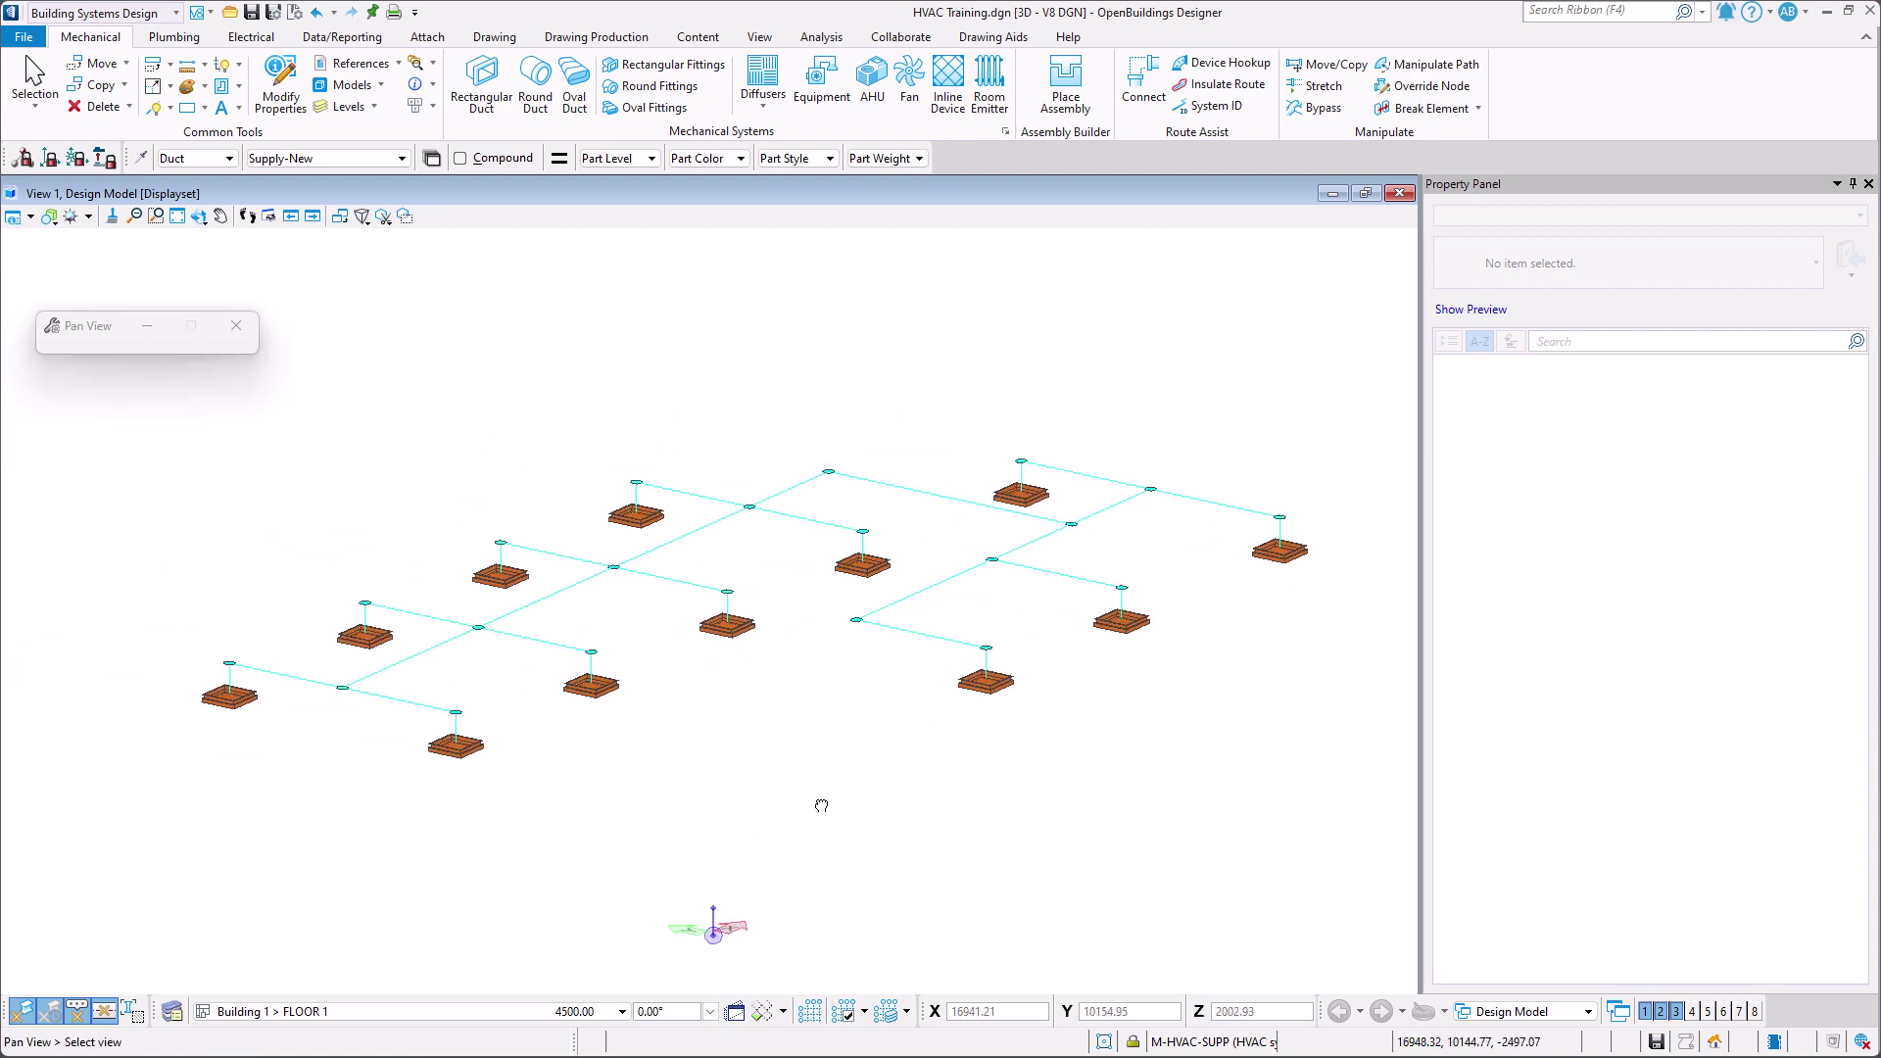
left_click(177, 216)
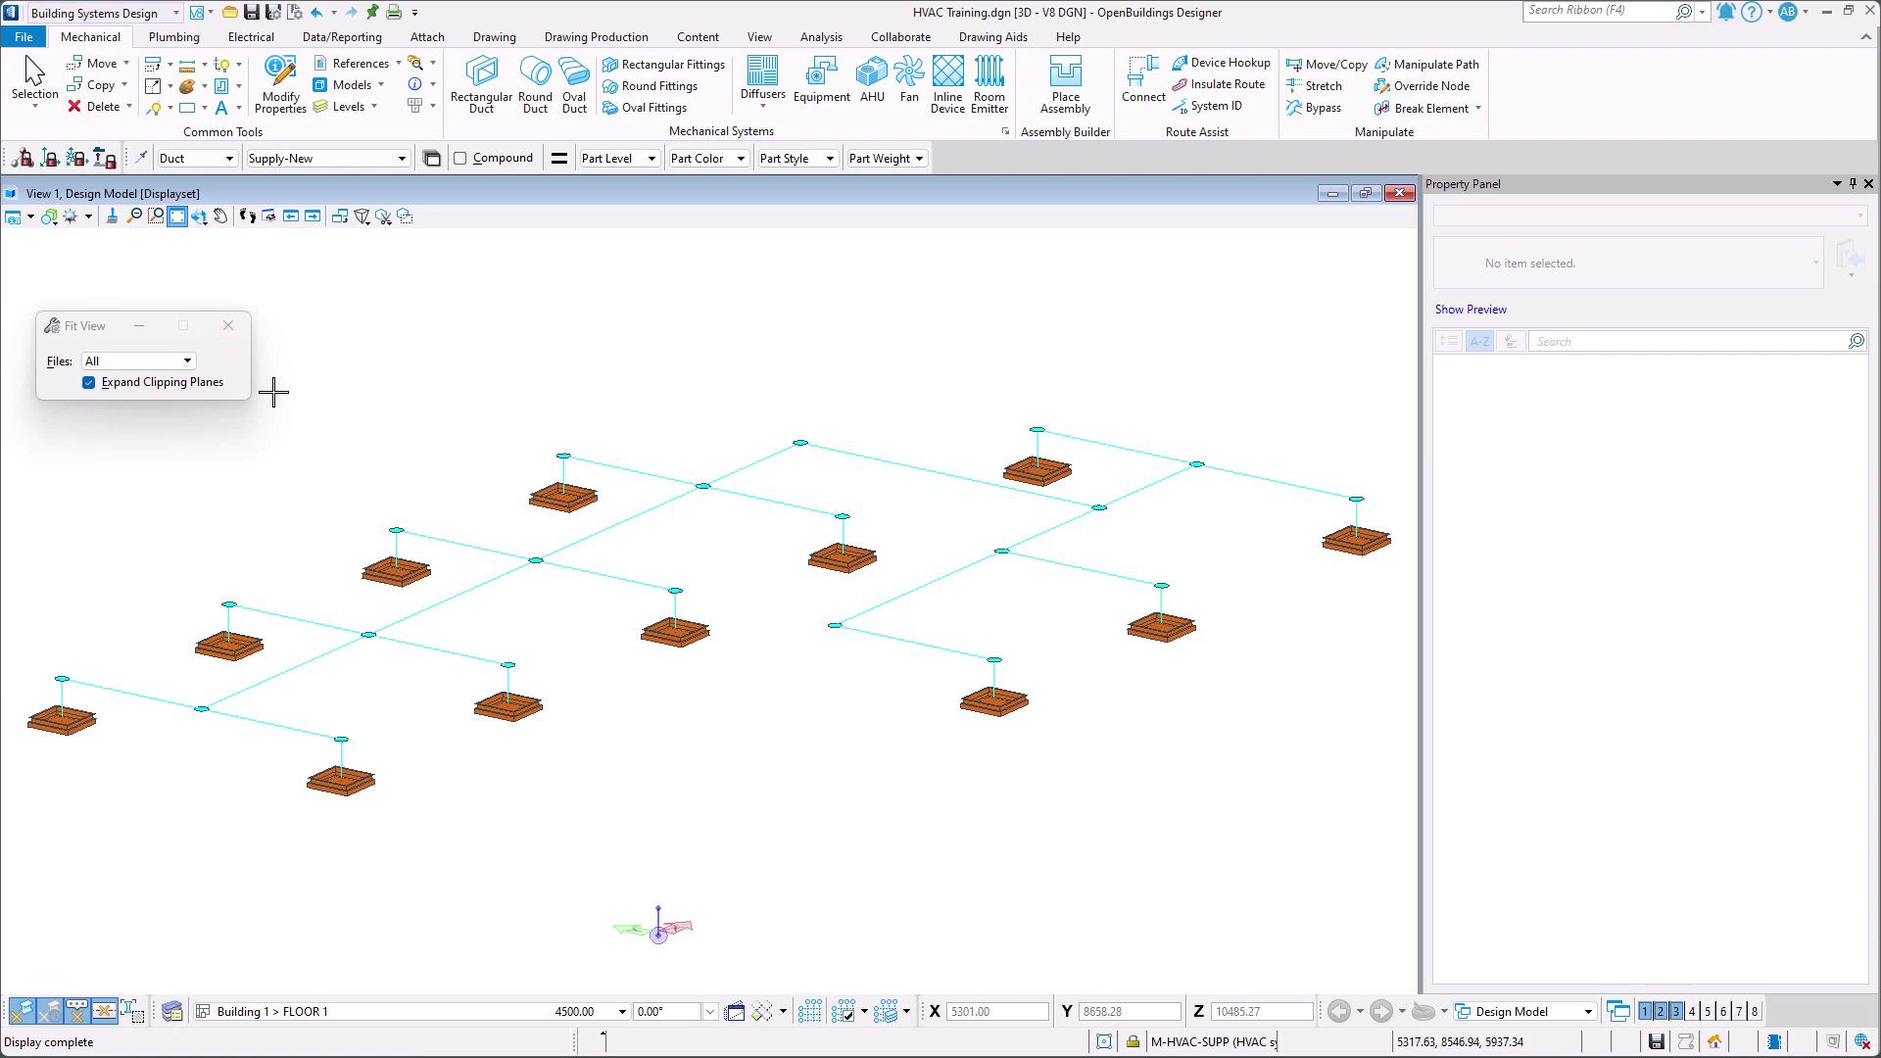
right_click(248, 368)
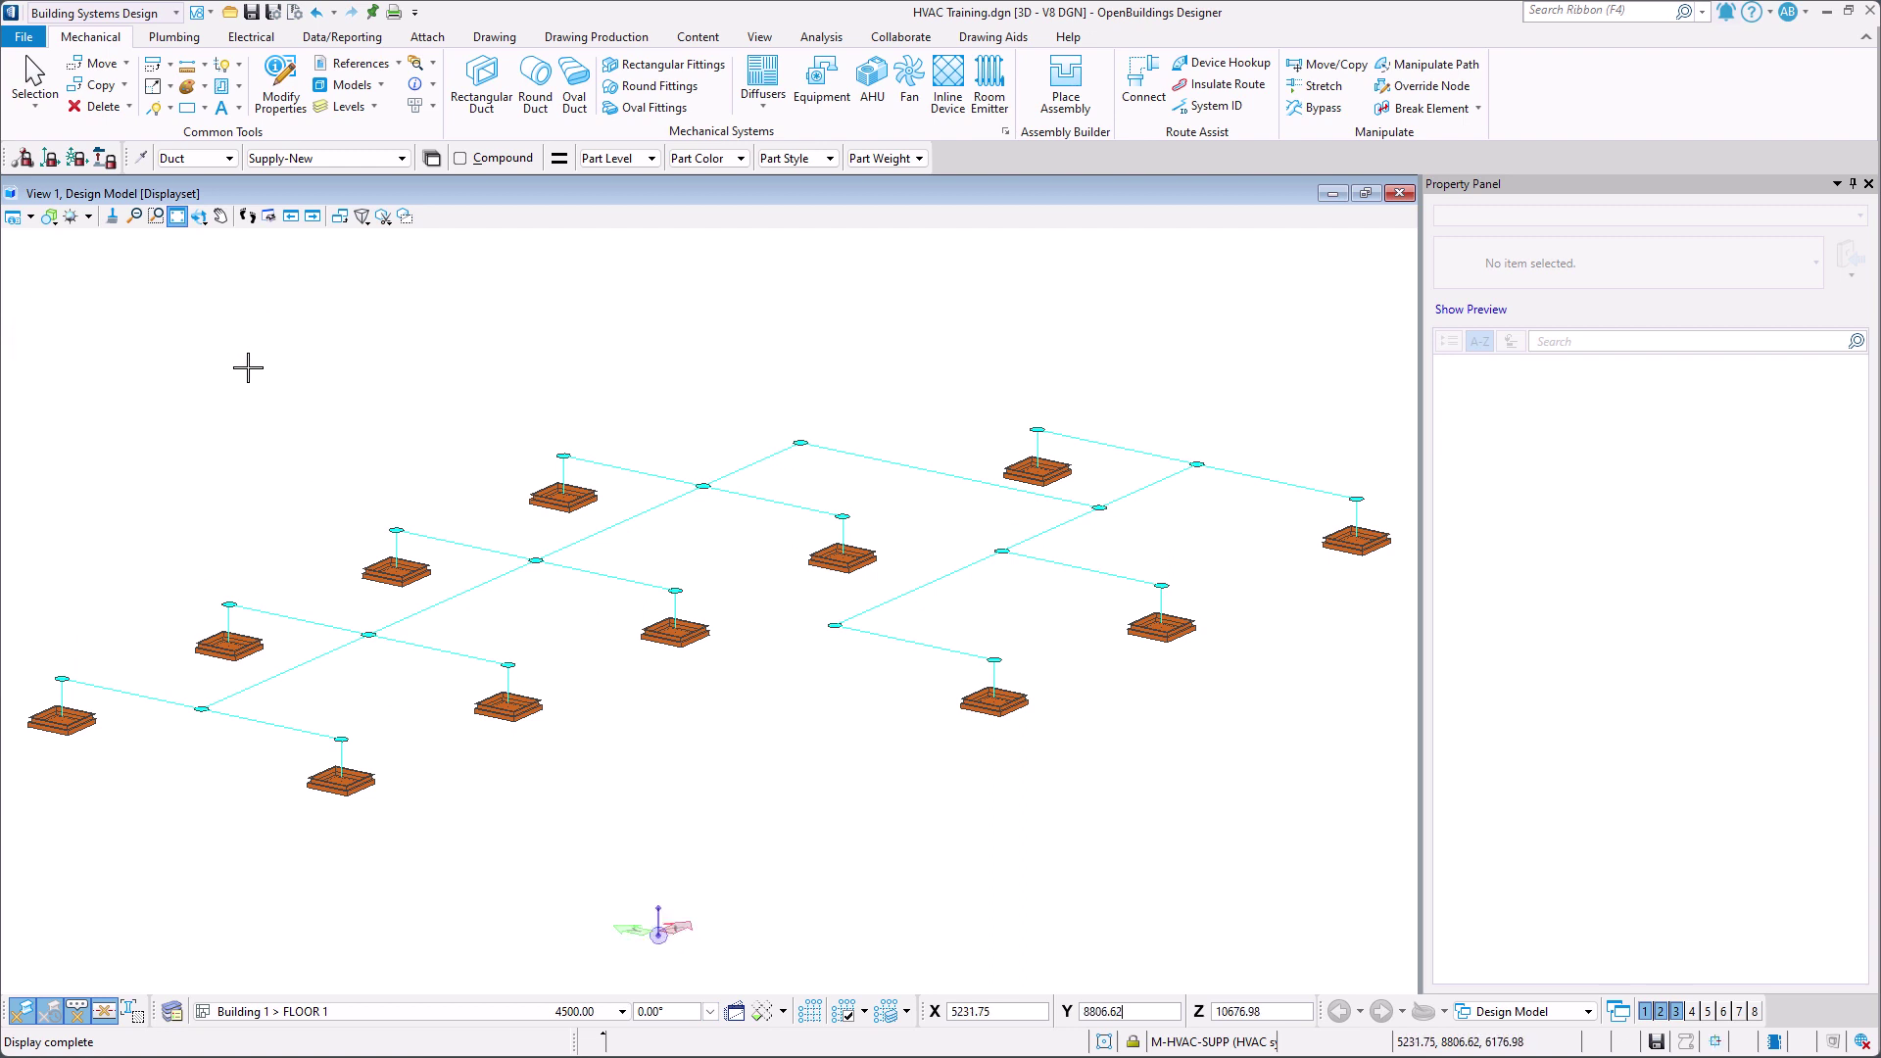